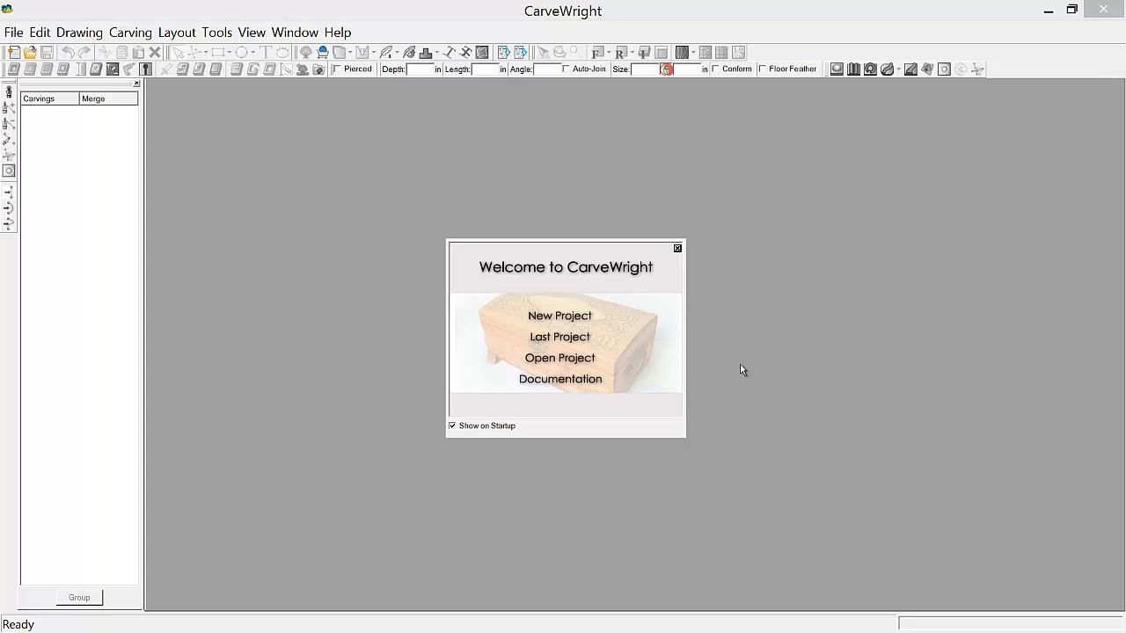
# Create a new 12 × 12 × 0.75 in board and draw a rectangle about 2.14 × 0.34 in near its upper-left corner.
pyautogui.click(572, 316)
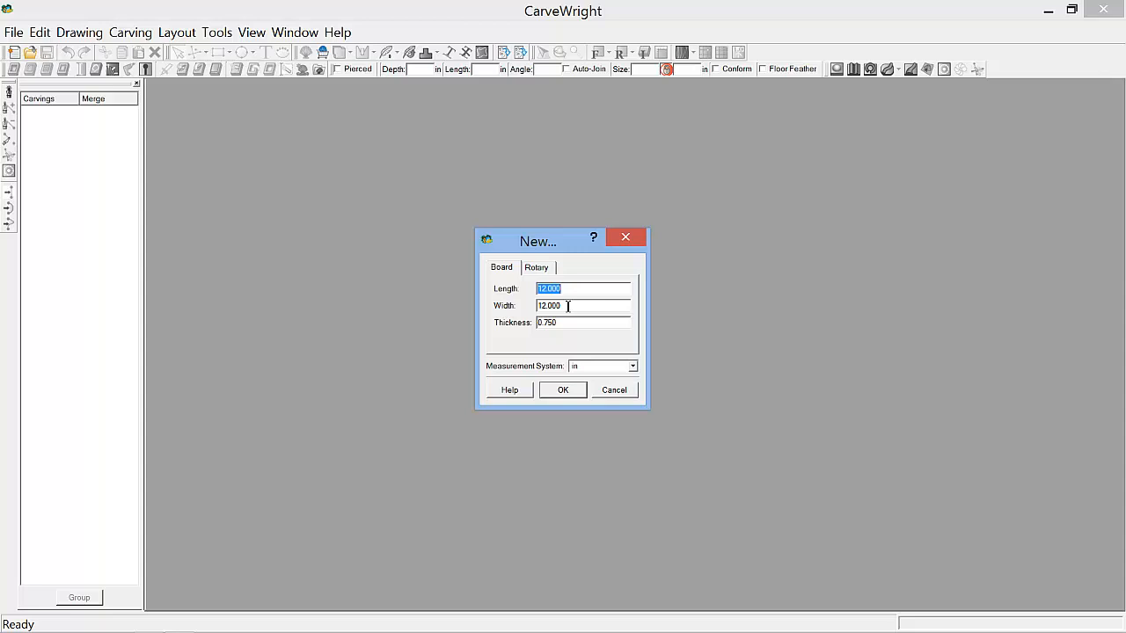
pyautogui.click(563, 390)
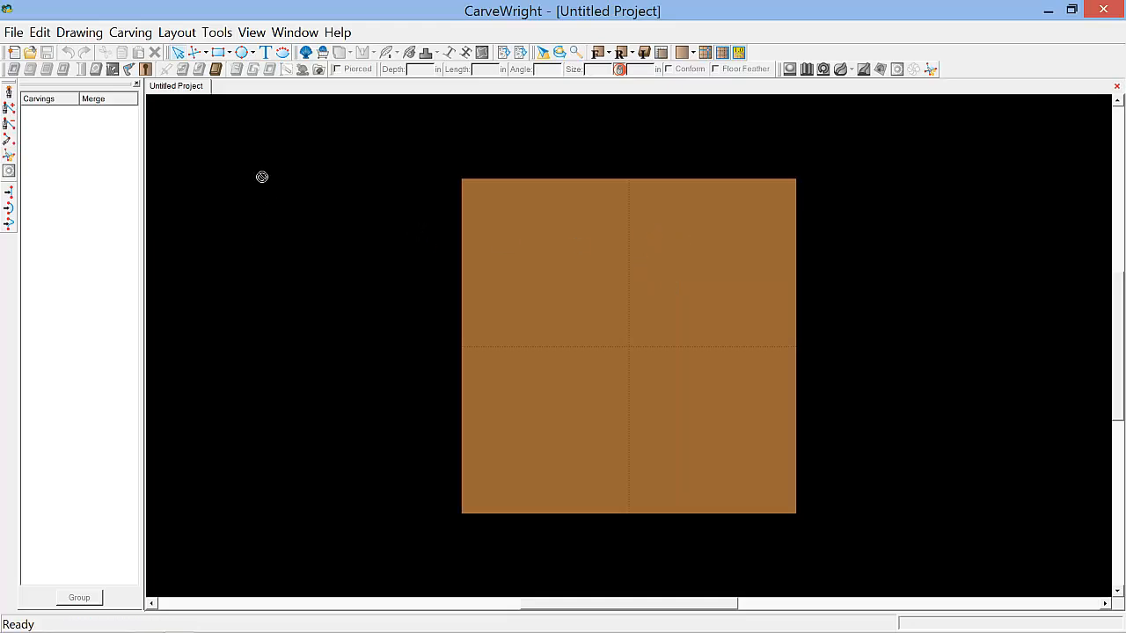
pyautogui.click(219, 53)
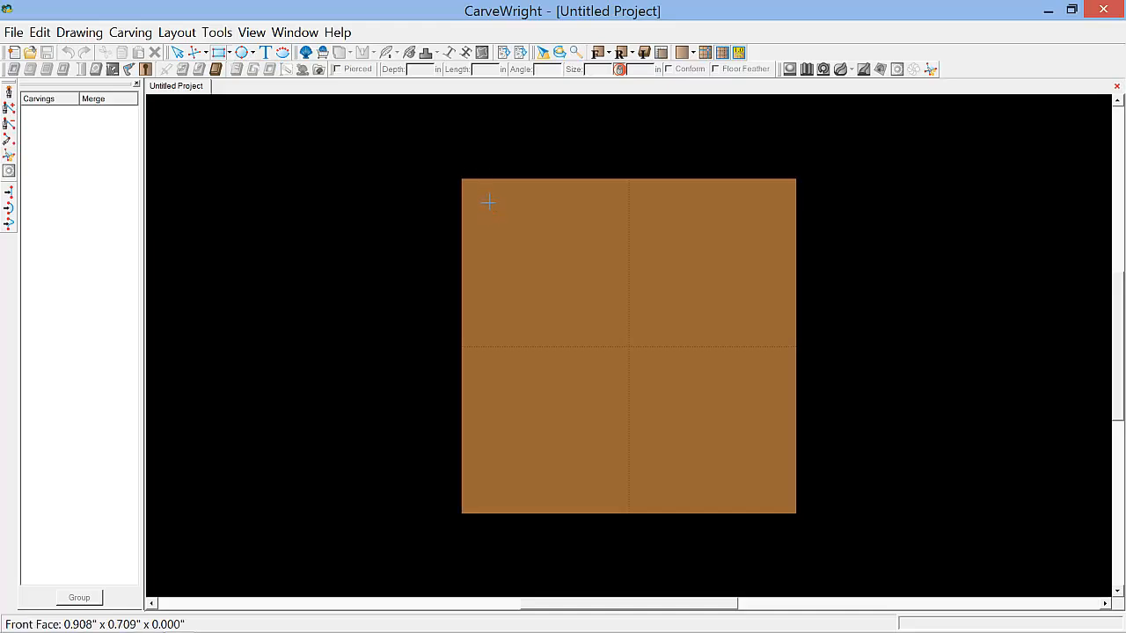
pyautogui.moveTo(488, 203); pyautogui.dragTo(547, 206)
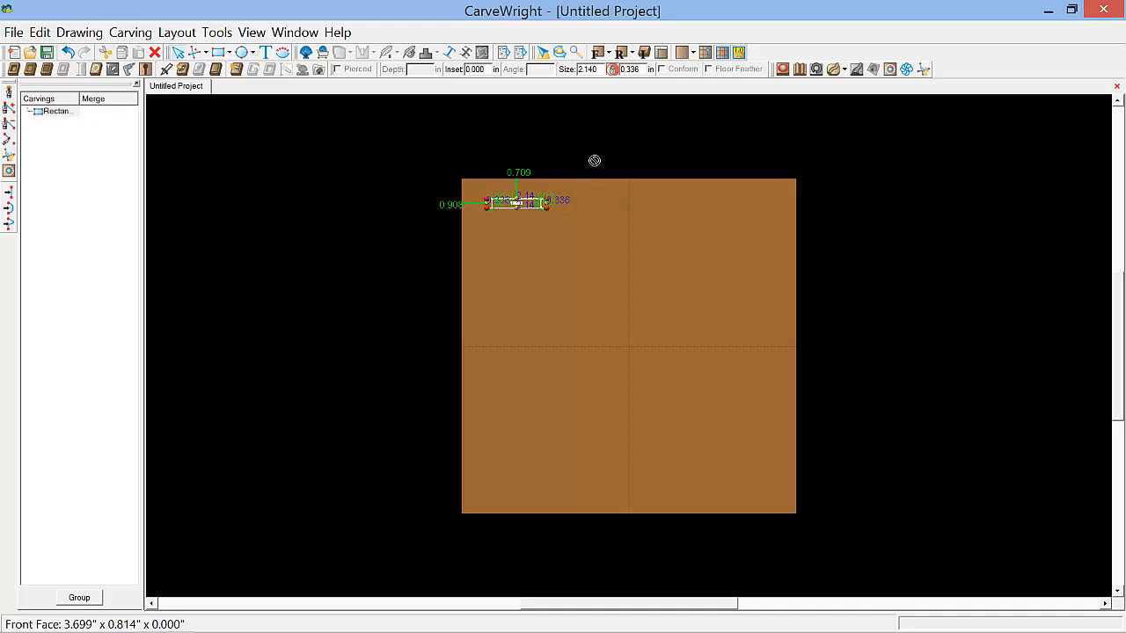
# Set the rectangle's size to 1 in wide and 0.25 in high.
pyautogui.doubleClick(600, 69)
pyautogui.write('1')
pyautogui.press('Return')
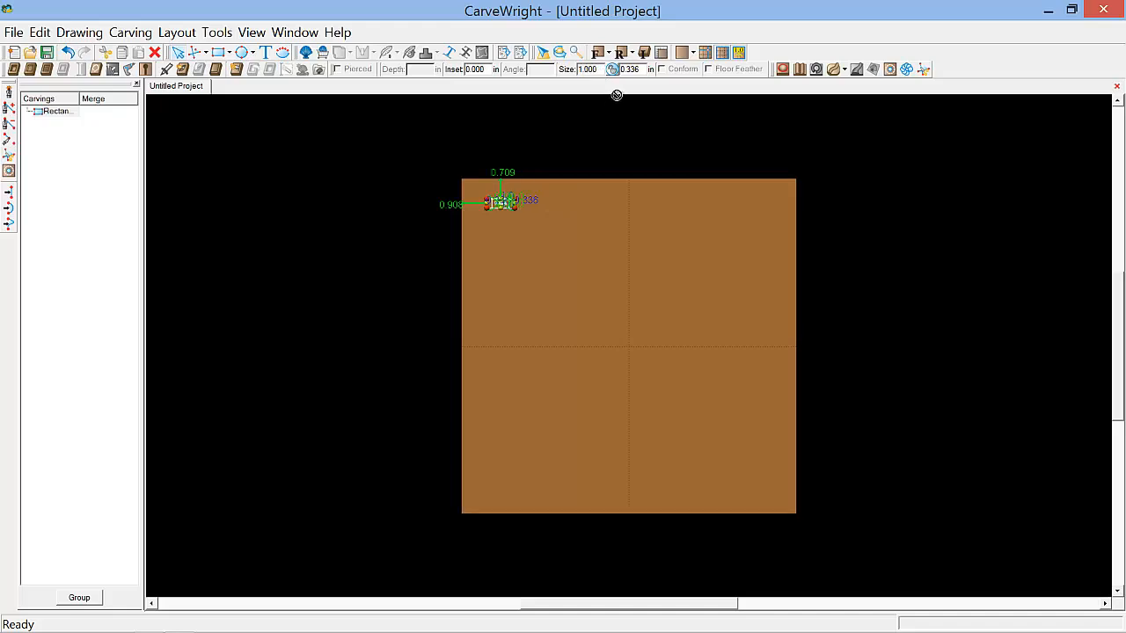
pyautogui.doubleClick(639, 71)
pyautogui.press('BackSpace')
pyautogui.press('Return')
# Open the profile editor for the rectangle and draw an arc of about 0.476 in radius near the profile's upper edge.
pyautogui.scroll(2, 510, 204)
pyautogui.scroll(4, 504, 211)
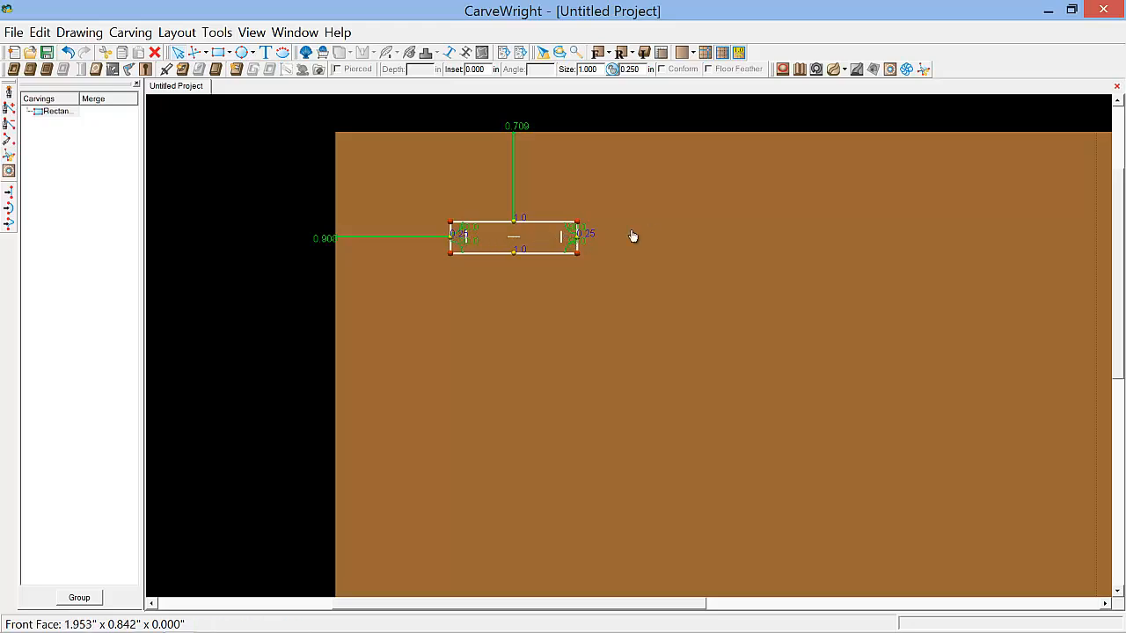
pyautogui.click(799, 70)
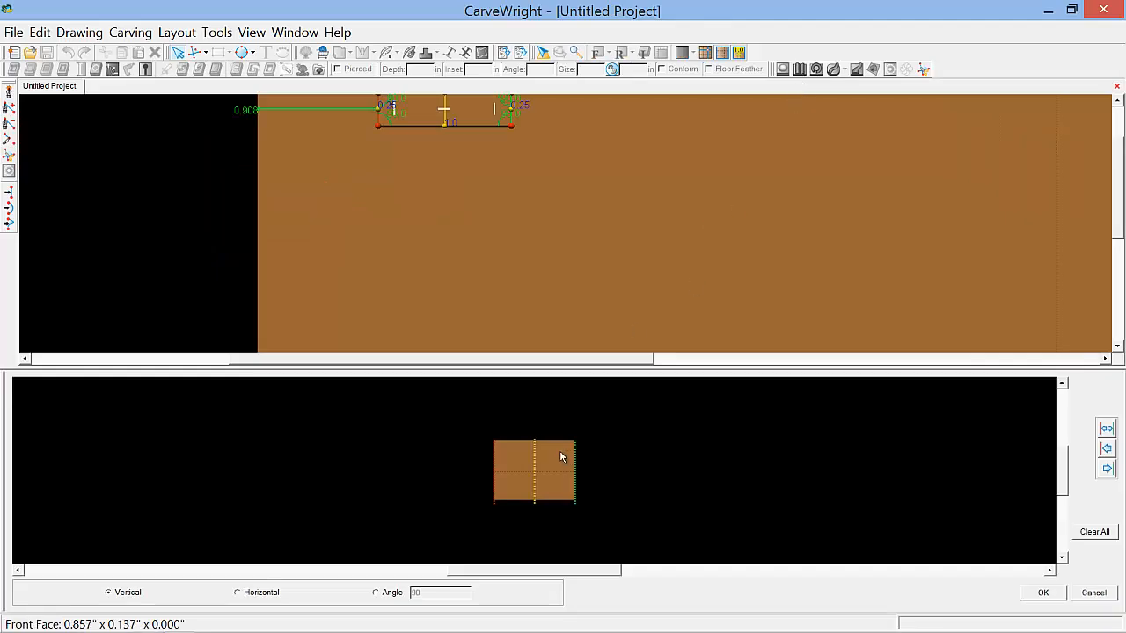
pyautogui.scroll(5, 531, 462)
pyautogui.scroll(1, 527, 452)
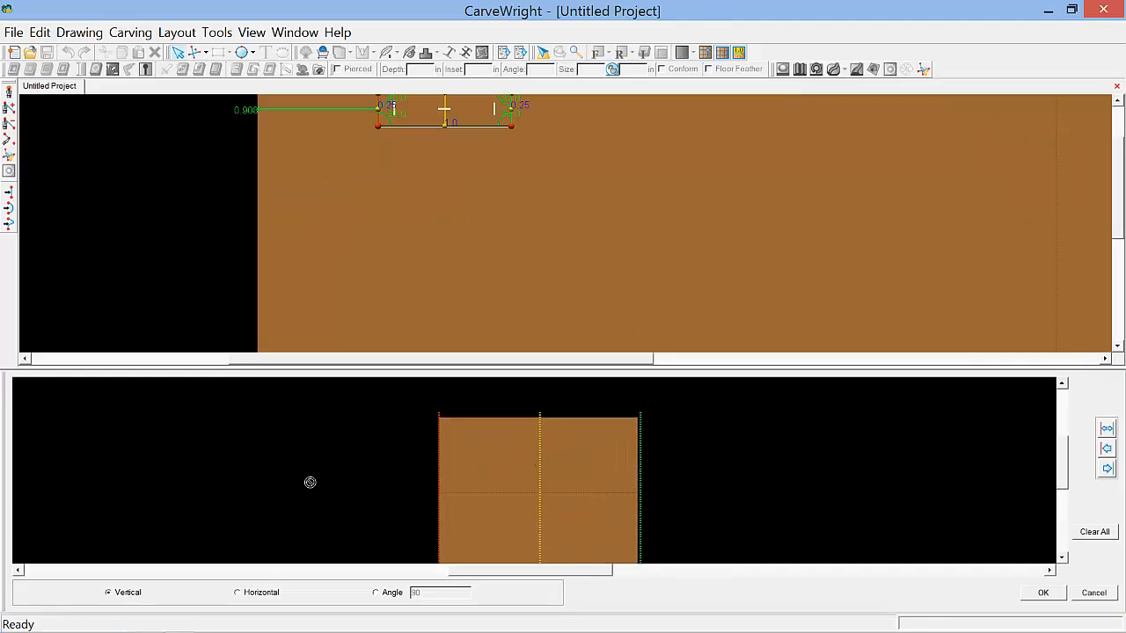
pyautogui.click(254, 54)
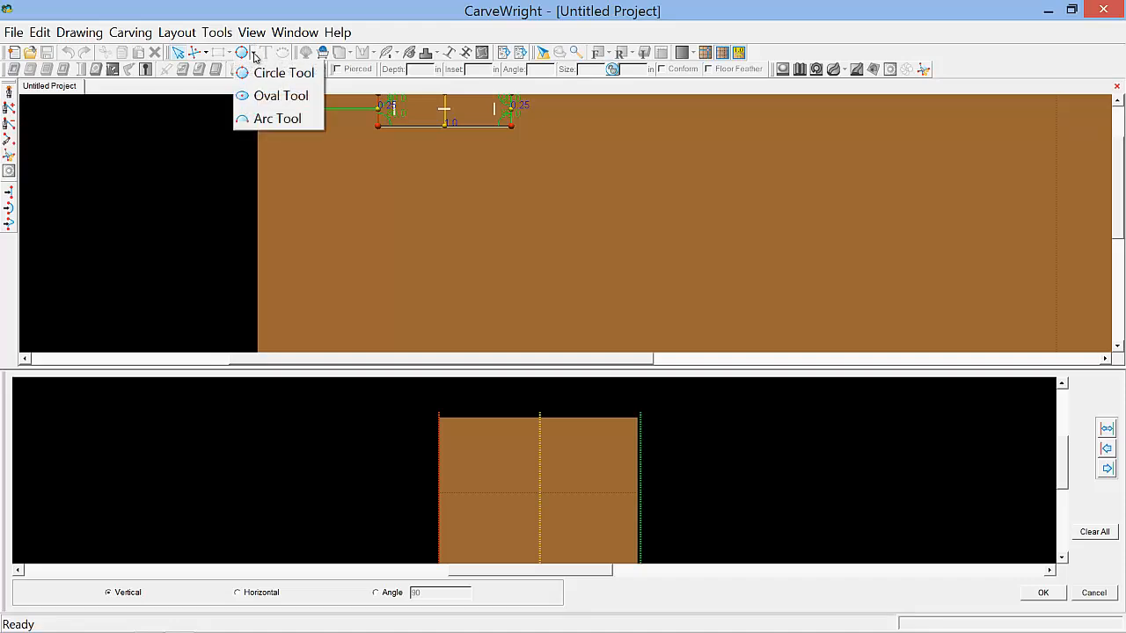
pyautogui.click(261, 118)
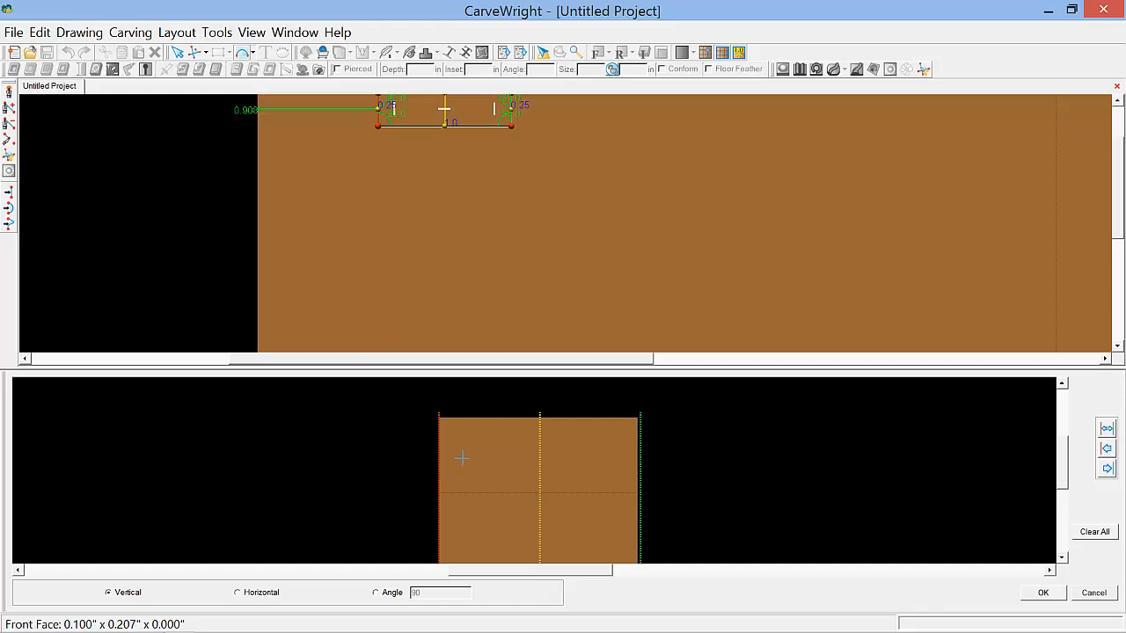
pyautogui.moveTo(459, 454); pyautogui.dragTo(613, 455)
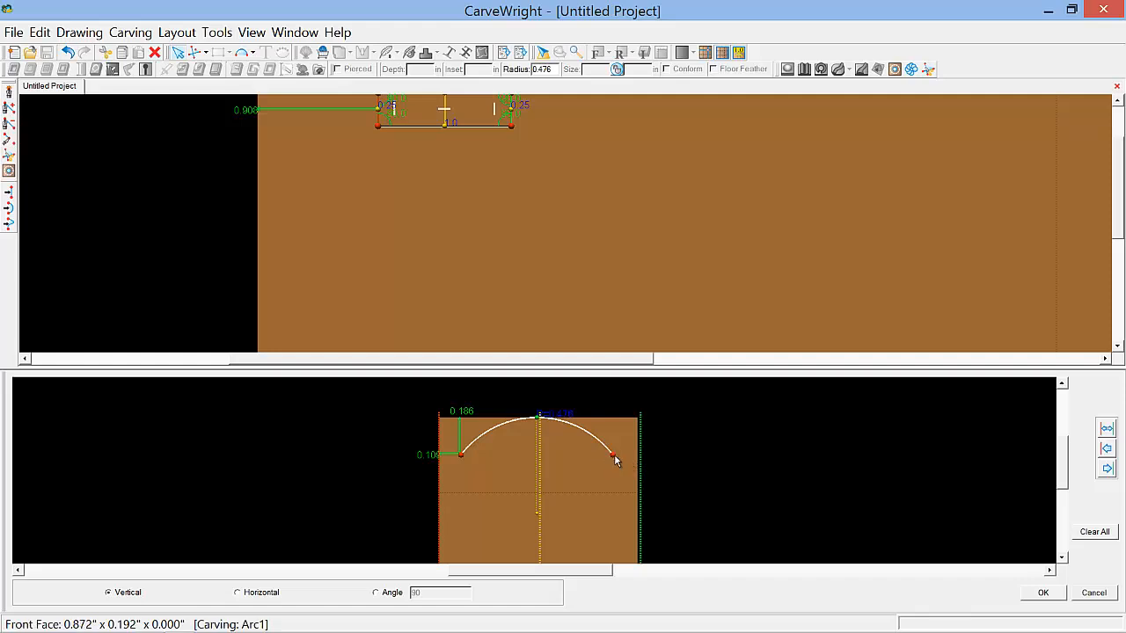
# Attach the arc's right endpoint to the profile's green boundary line with a distance of 0.
pyautogui.rightClick(614, 460)
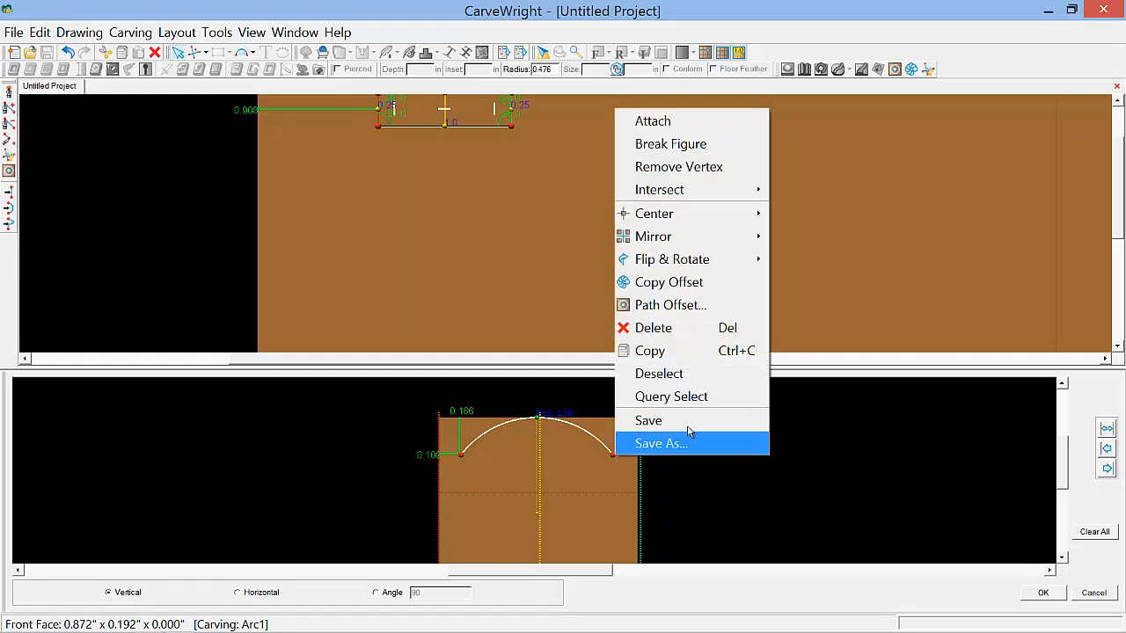
pyautogui.click(715, 124)
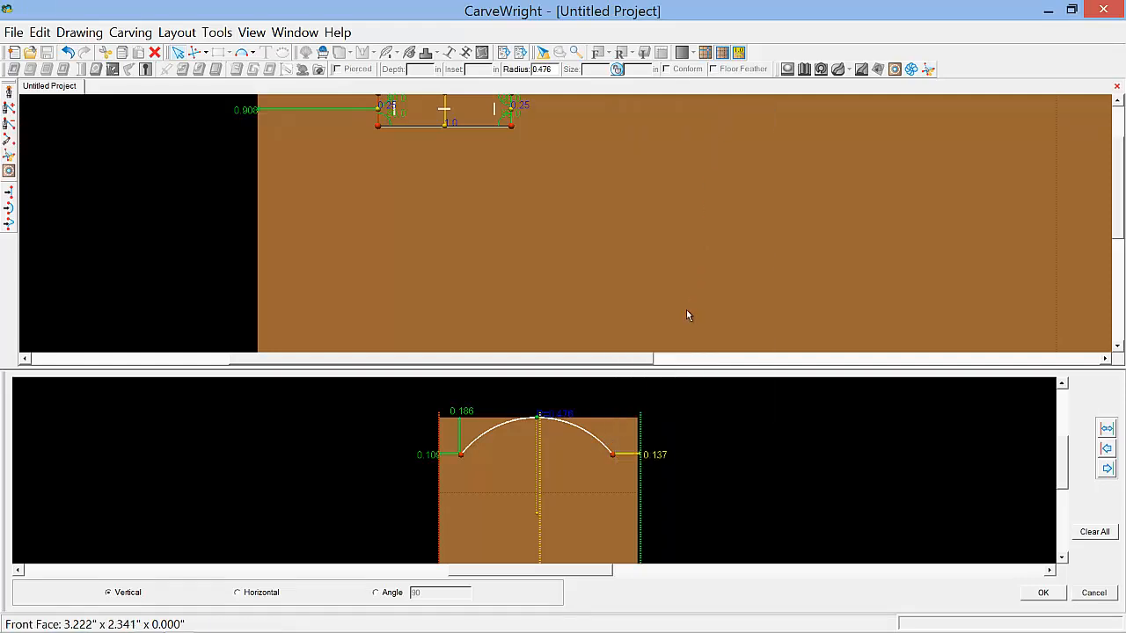
pyautogui.doubleClick(654, 454)
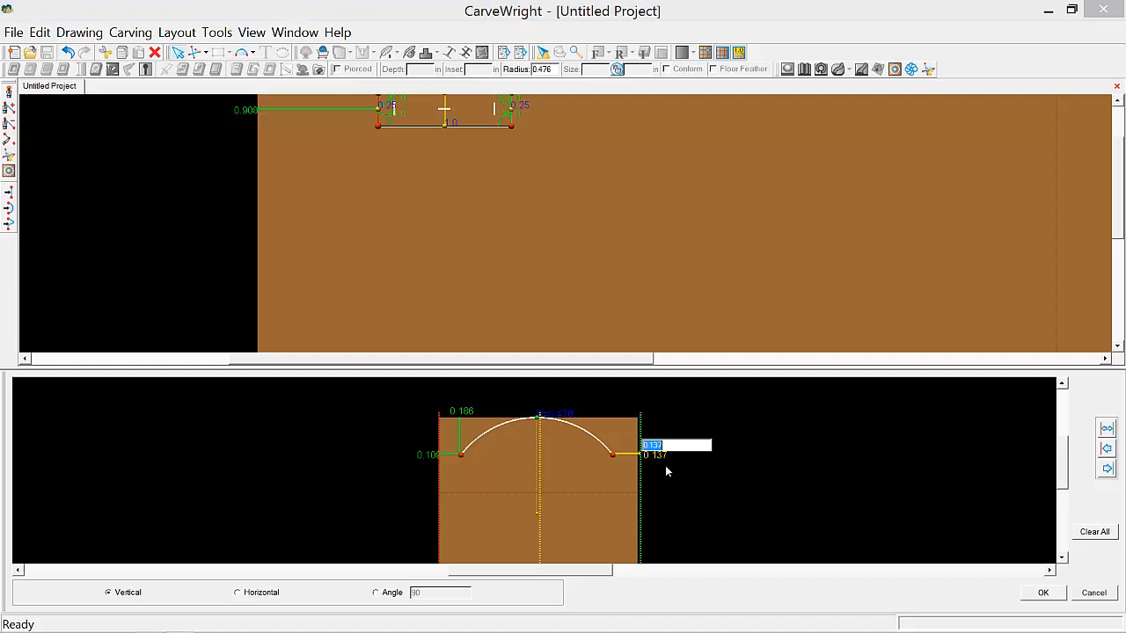
pyautogui.write('0.0')
pyautogui.press('Return')
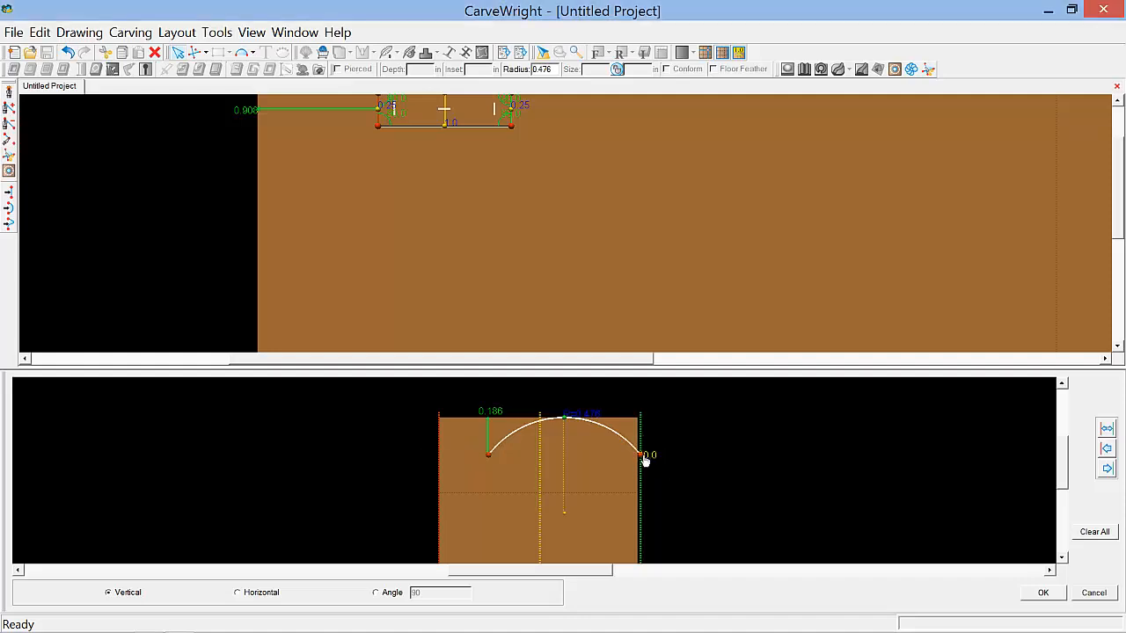
# Attach the arc's left endpoint to the profile's red boundary line with a distance of 0.
pyautogui.rightClick(489, 457)
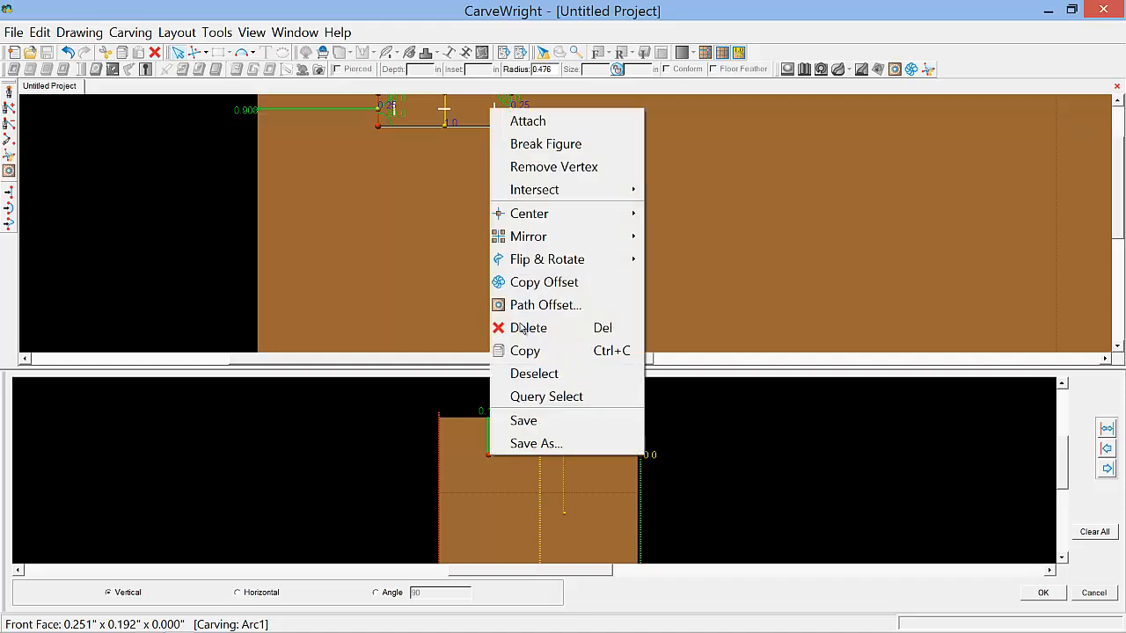
pyautogui.click(542, 123)
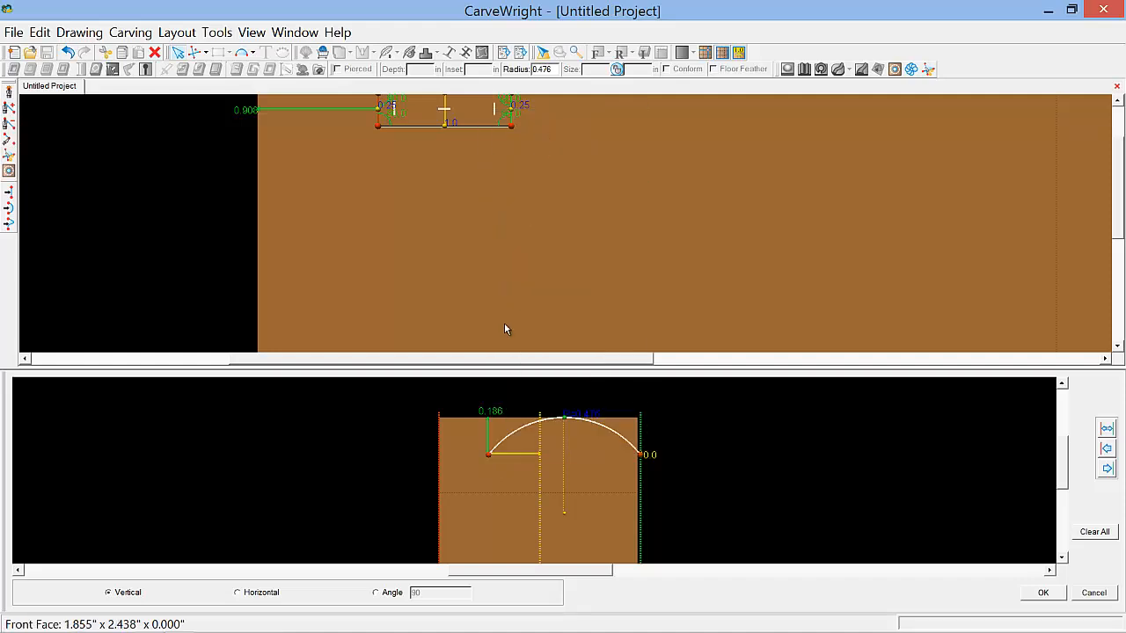
pyautogui.doubleClick(436, 454)
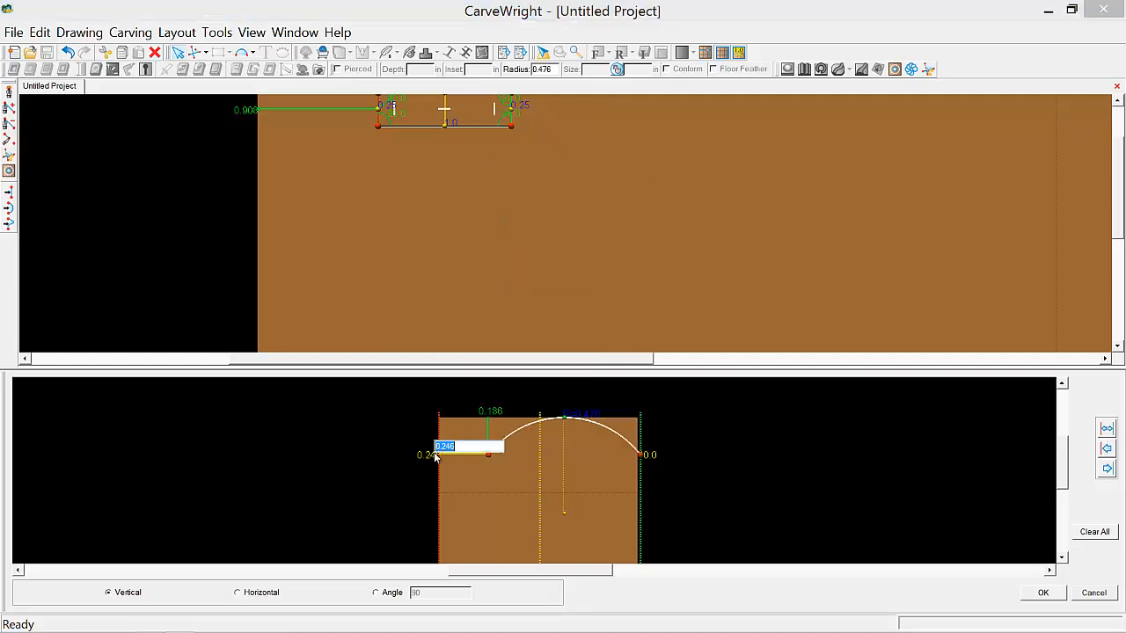
pyautogui.write('0')
pyautogui.press('Return')
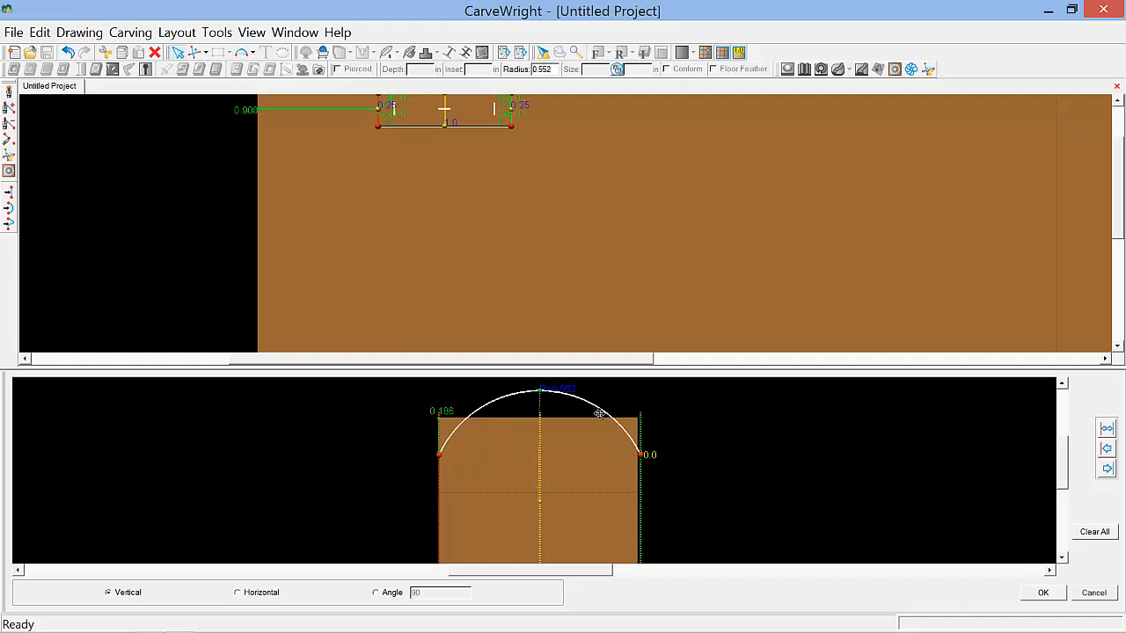
# Set the arc's left endpoint 0.1 in below the profile's top edge.
pyautogui.doubleClick(446, 415)
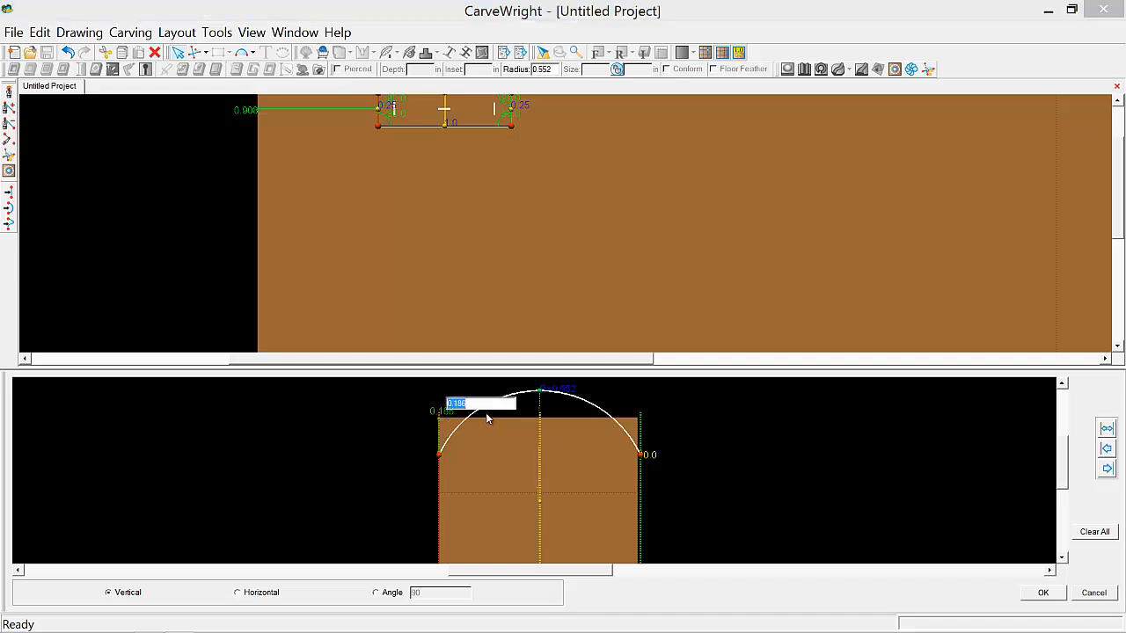
pyautogui.press('BackSpace')
pyautogui.write('.1')
pyautogui.press('Return')
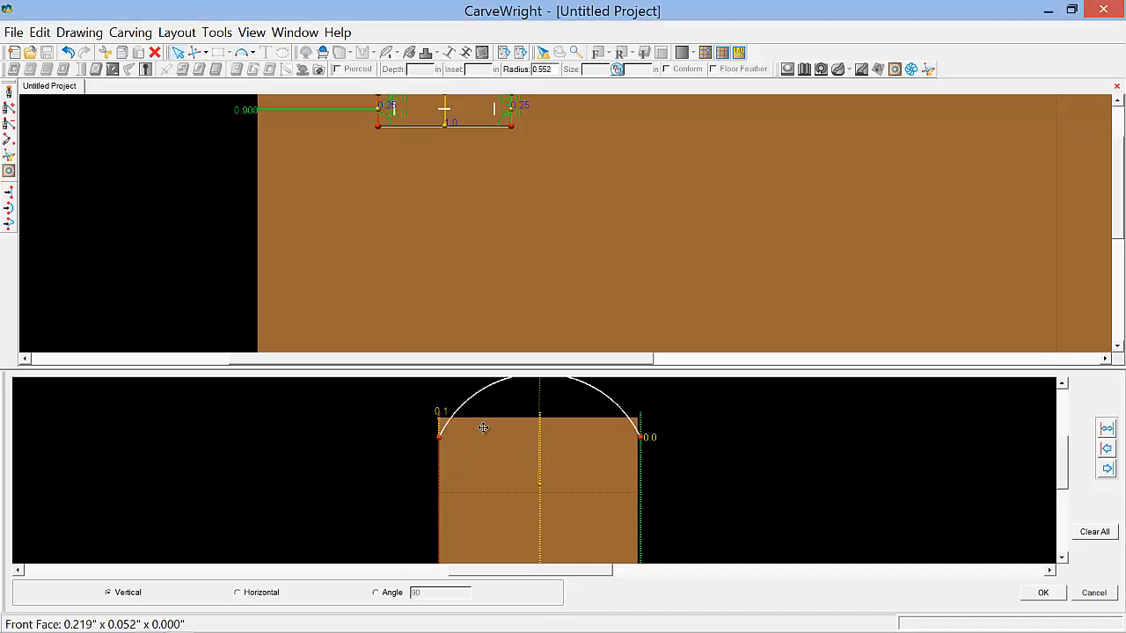
# Attach the arc's right endpoint to the profile's top edge at a distance of 0.1 in.
pyautogui.rightClick(642, 442)
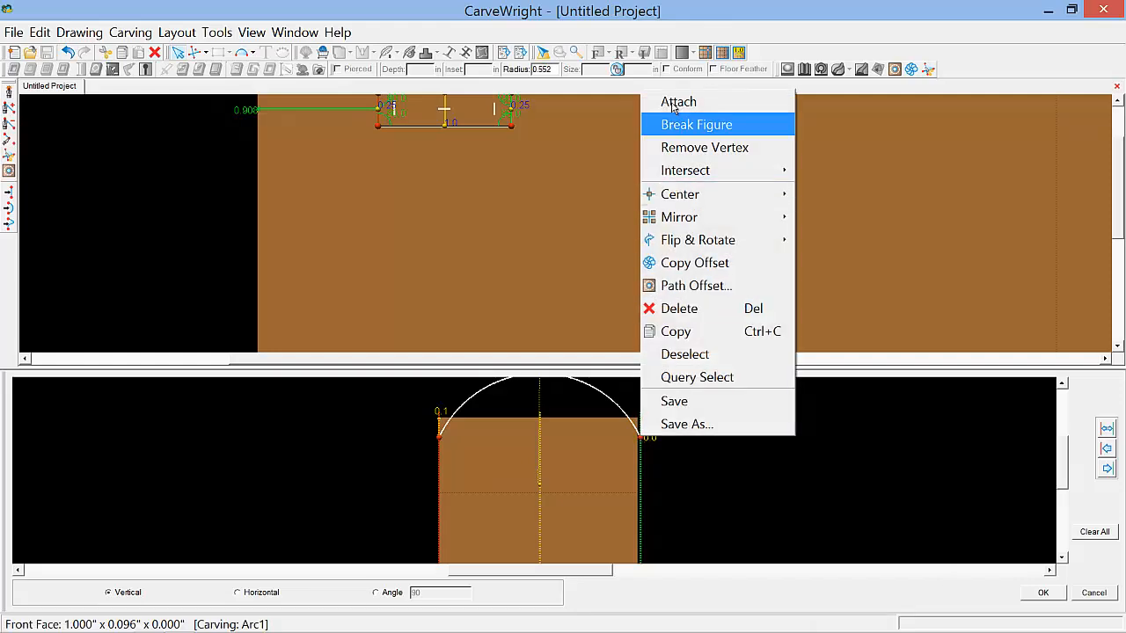
pyautogui.click(674, 103)
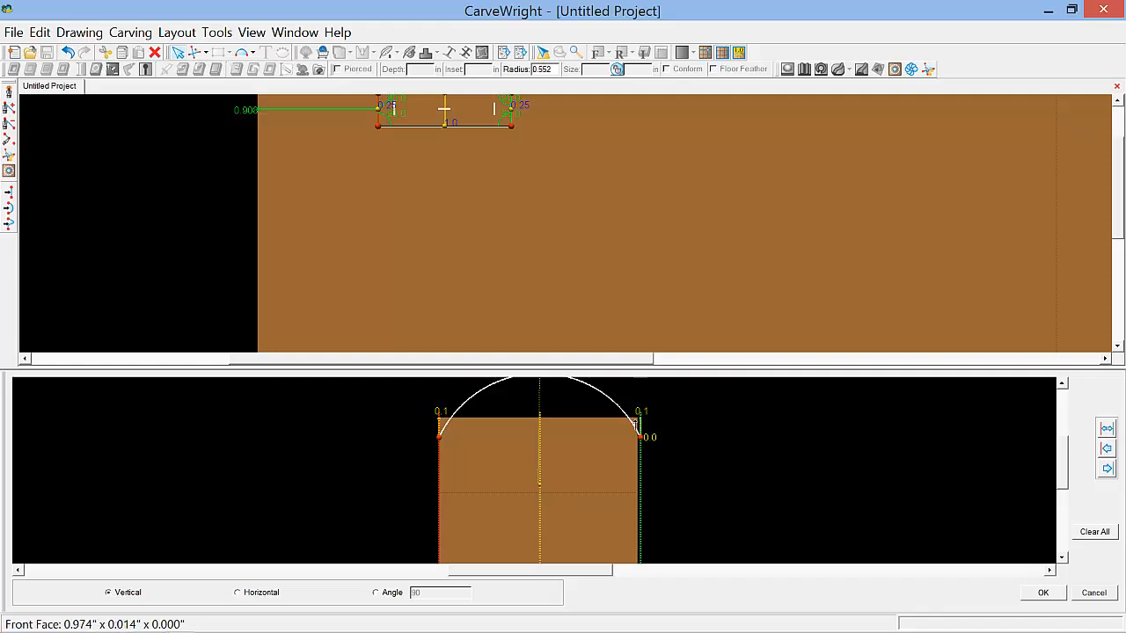
pyautogui.doubleClick(638, 423)
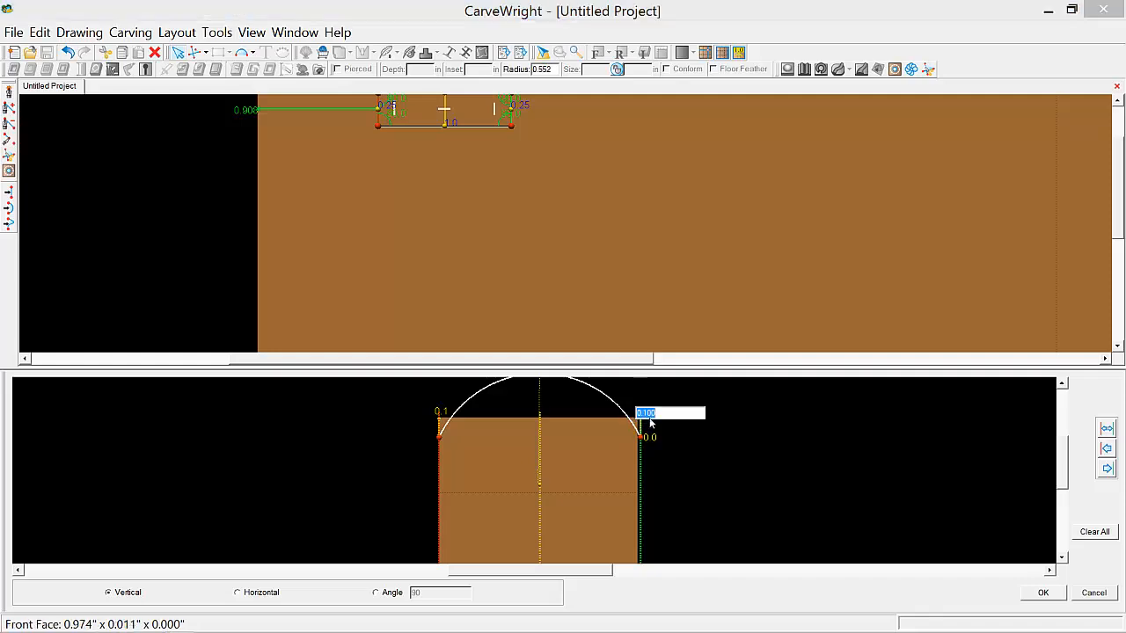
pyautogui.press('BackSpace')
pyautogui.write('.1')
pyautogui.press('Return')
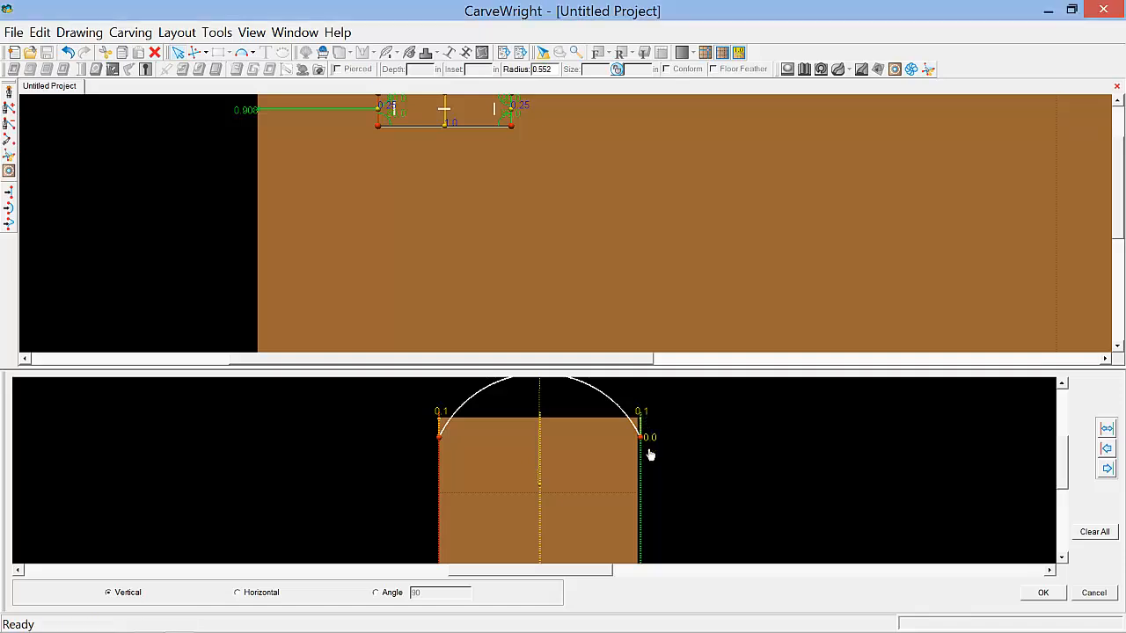
# Flatten the arc by moving its midpoint to just below the profile's top edge, giving a radius of about 1.335 in.
pyautogui.scroll(-5, 649, 466)
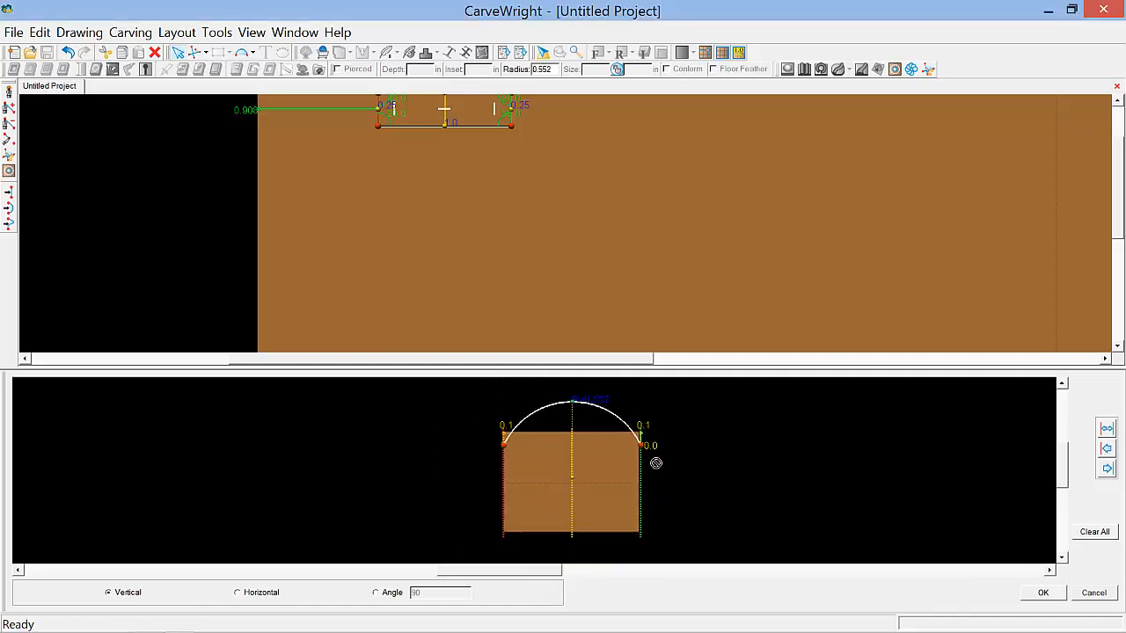
pyautogui.scroll(2, 566, 458)
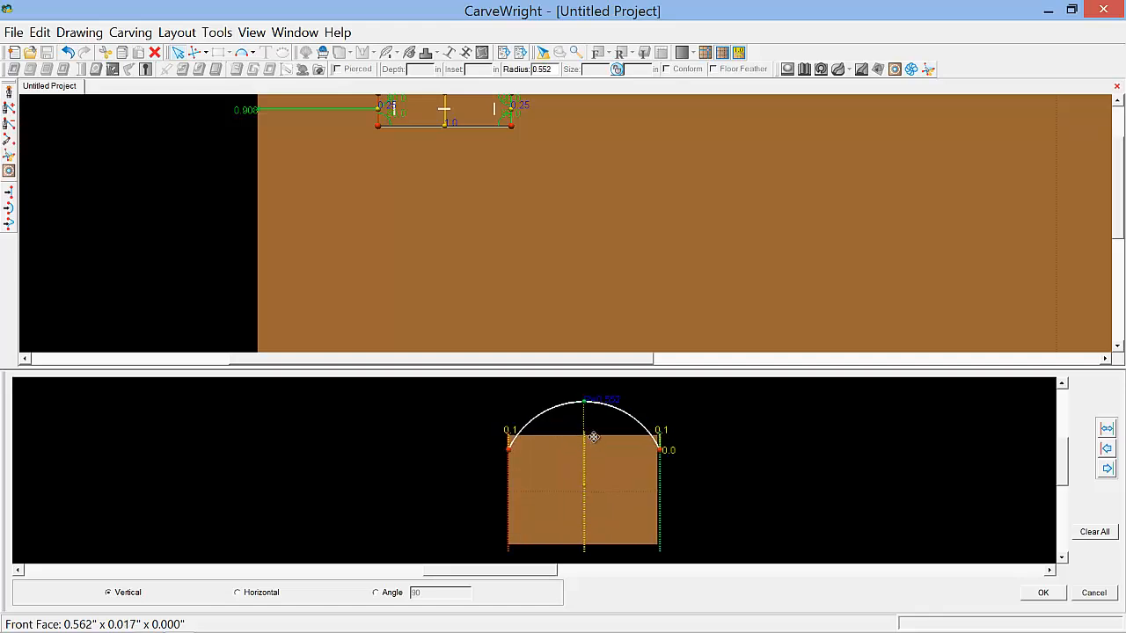
pyautogui.scroll(3, 595, 417)
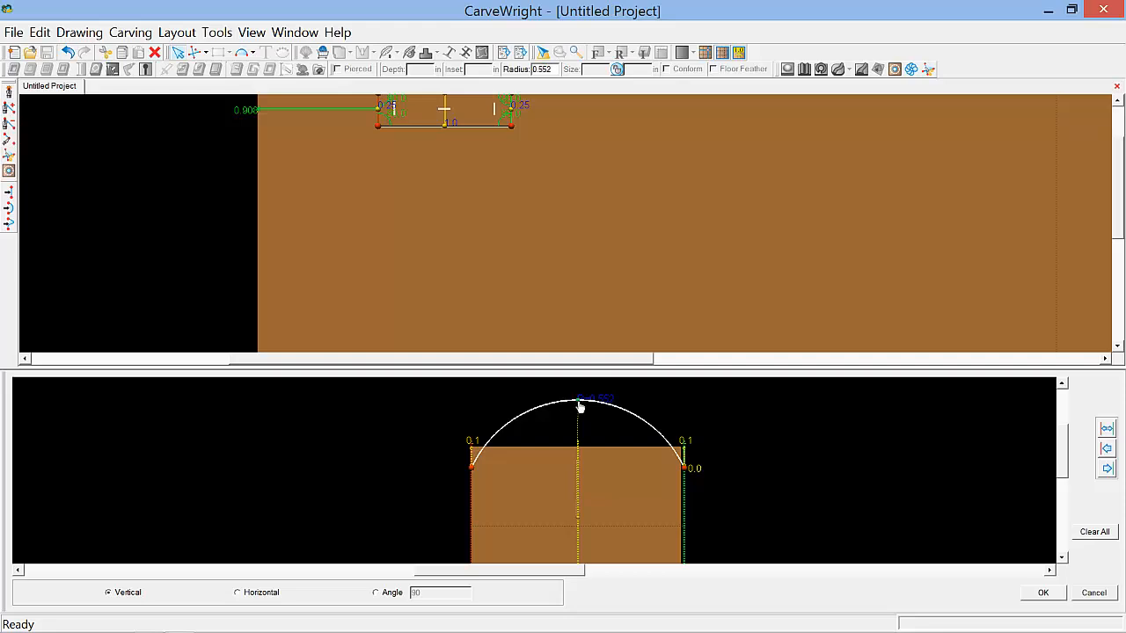
pyautogui.moveTo(580, 405); pyautogui.dragTo(575, 452)
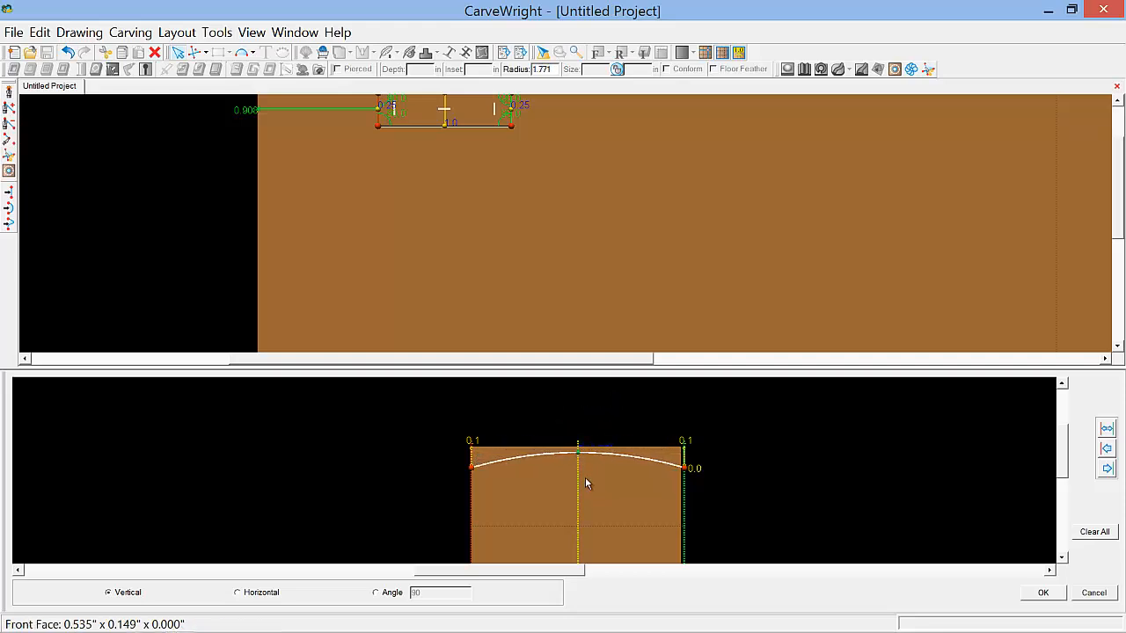
pyautogui.scroll(-4, 579, 458)
pyautogui.scroll(5, 580, 458)
pyautogui.scroll(6, 579, 457)
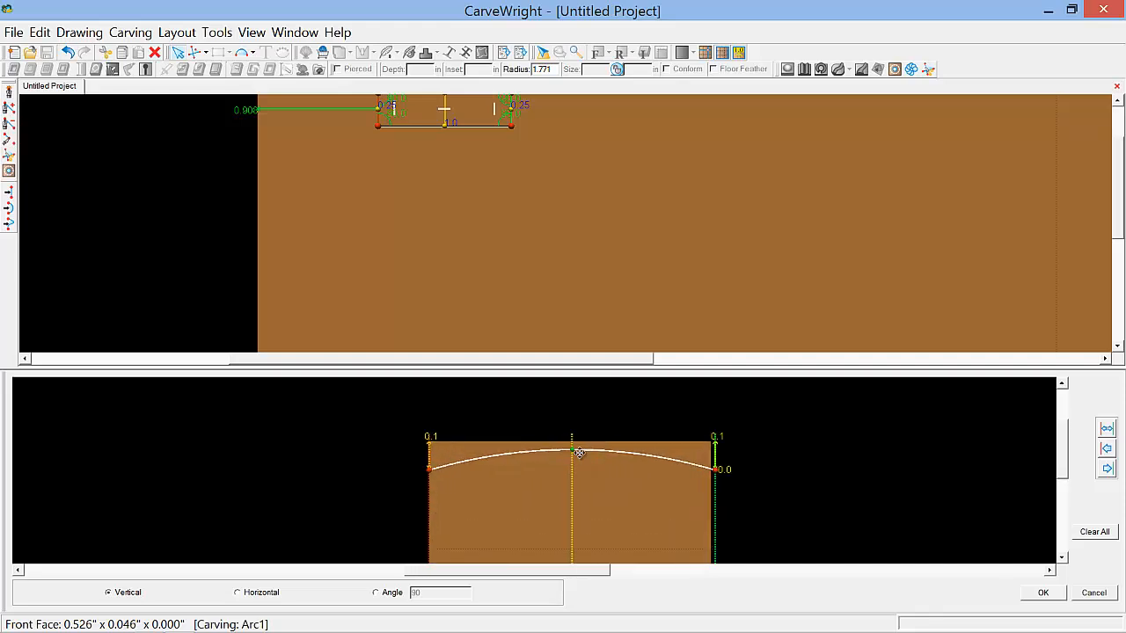
pyautogui.scroll(5, 566, 447)
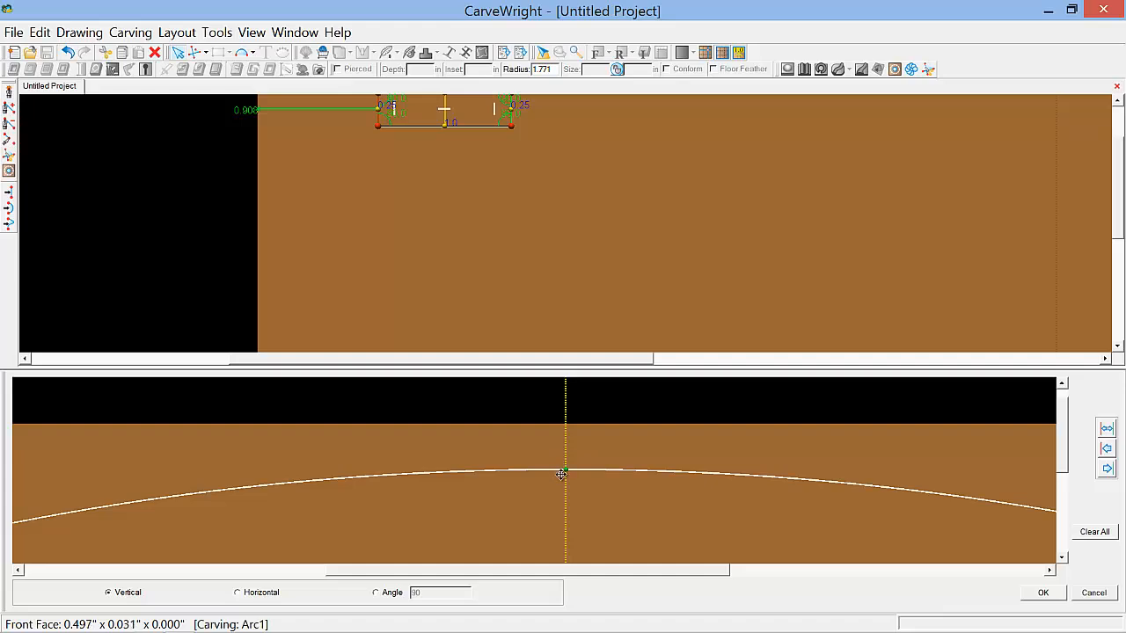
pyautogui.moveTo(567, 474); pyautogui.dragTo(568, 428)
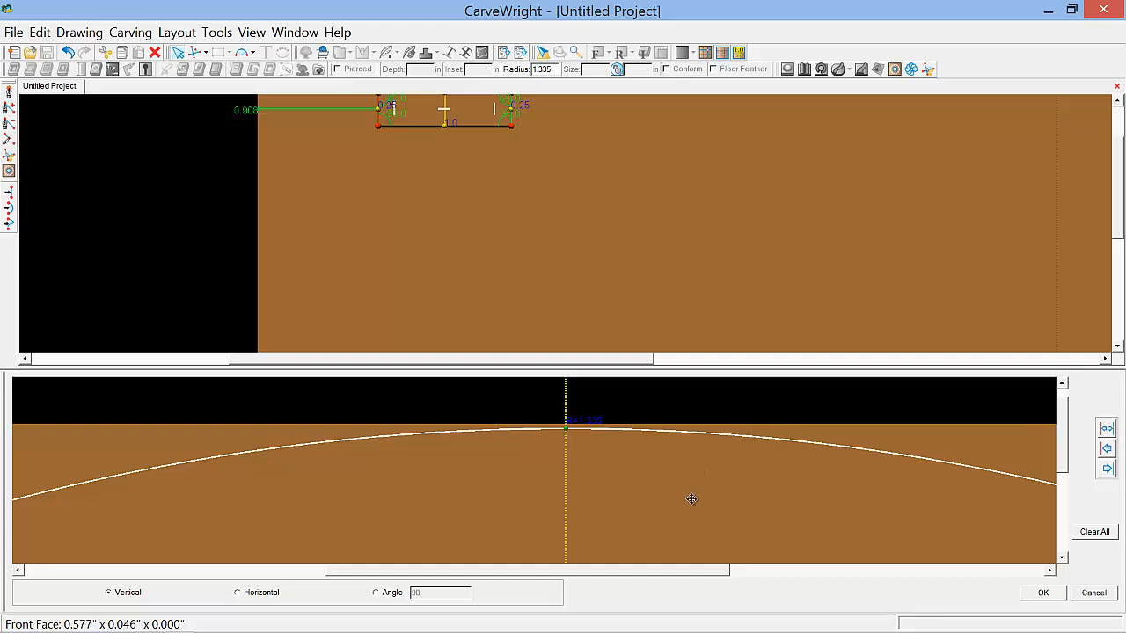
# Apply the finished arc profile to the rectangle on the board.
pyautogui.scroll(-4, 694, 486)
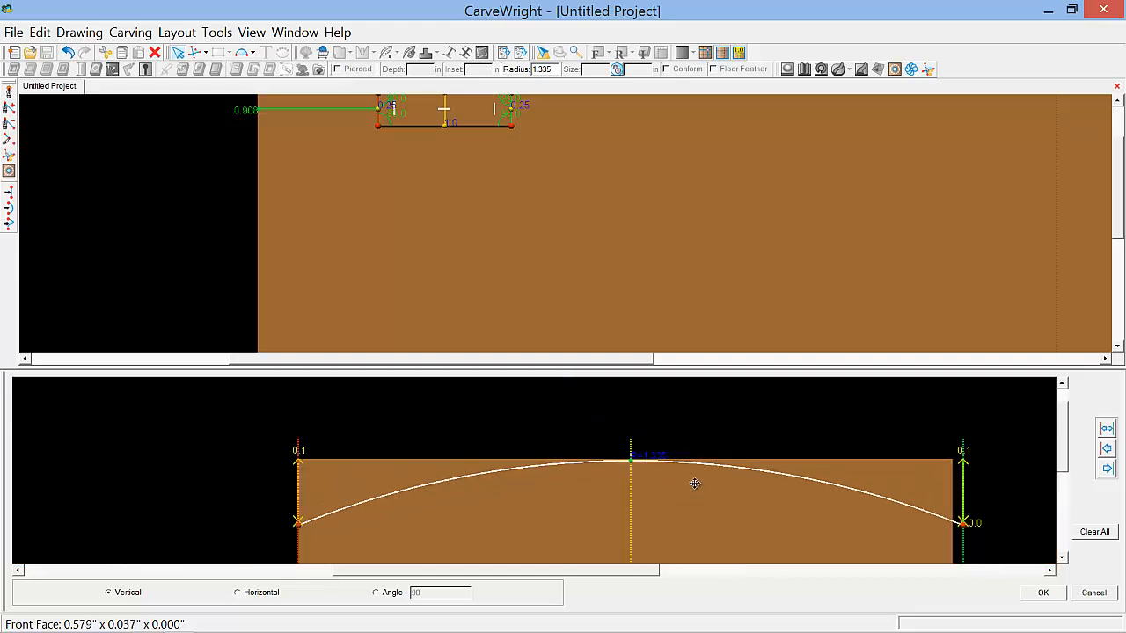
pyautogui.scroll(-1, 701, 483)
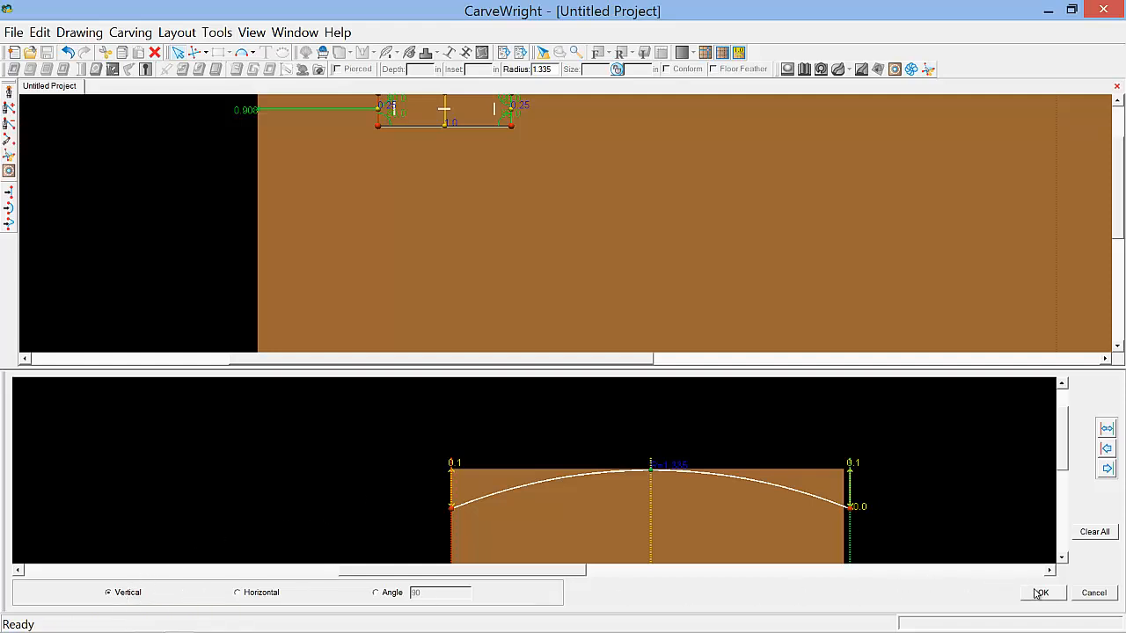
pyautogui.click(1043, 593)
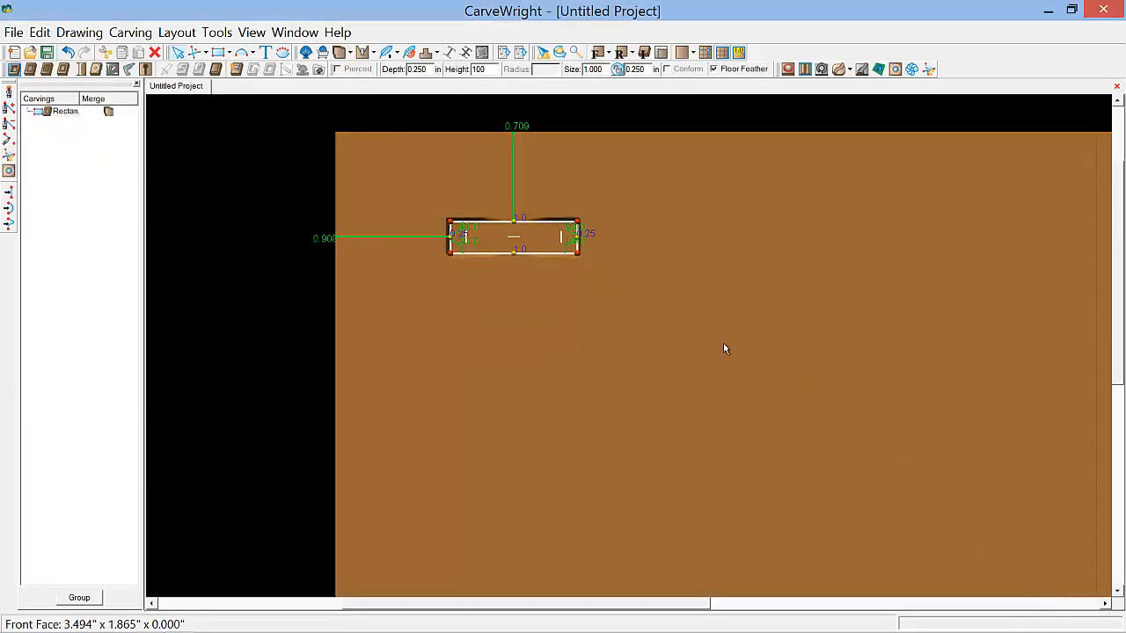
# Set the carved rectangle's bit optimization to Best and turn off its floor feather.
pyautogui.click(523, 260)
pyautogui.scroll(1, 510, 237)
pyautogui.scroll(1, 510, 237)
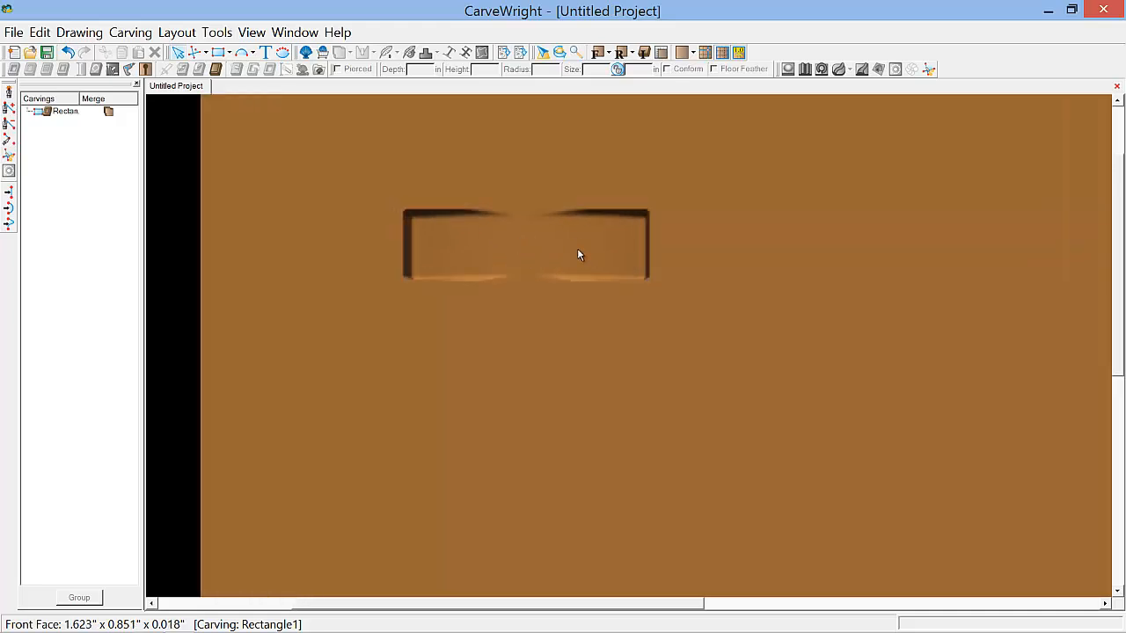
pyautogui.moveTo(576, 249)
pyautogui.mouseDown(button='middle')
pyautogui.moveTo(583, 201)
pyautogui.moveTo(585, 253)
pyautogui.moveTo(585, 208)
pyautogui.moveTo(585, 252)
pyautogui.moveTo(588, 242)
pyautogui.mouseUp(button='middle')
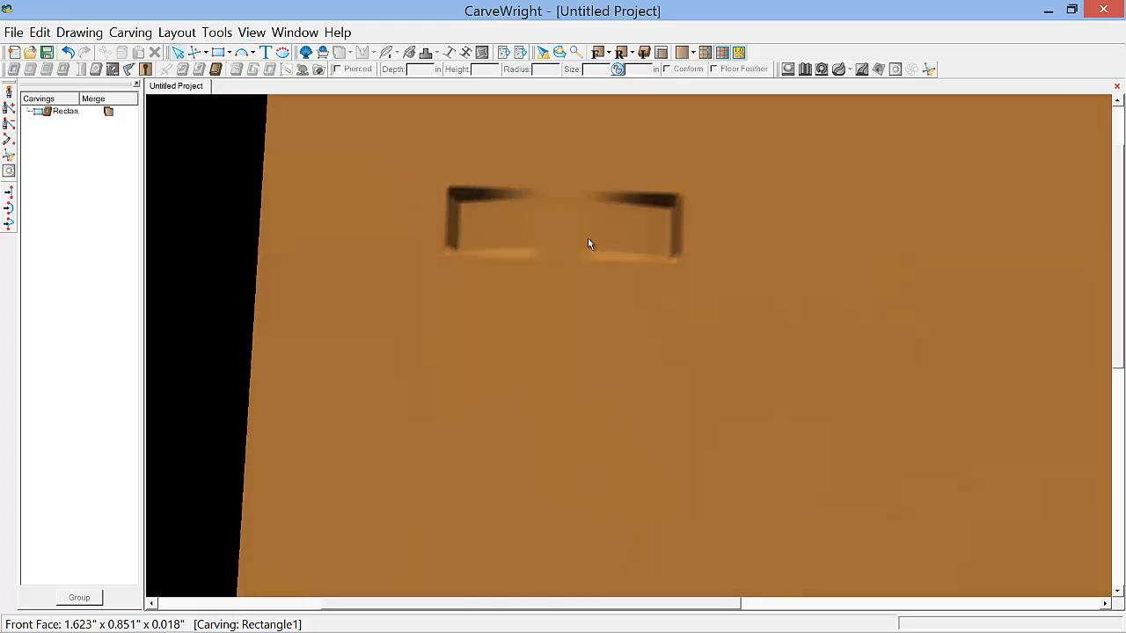
pyautogui.click(579, 225)
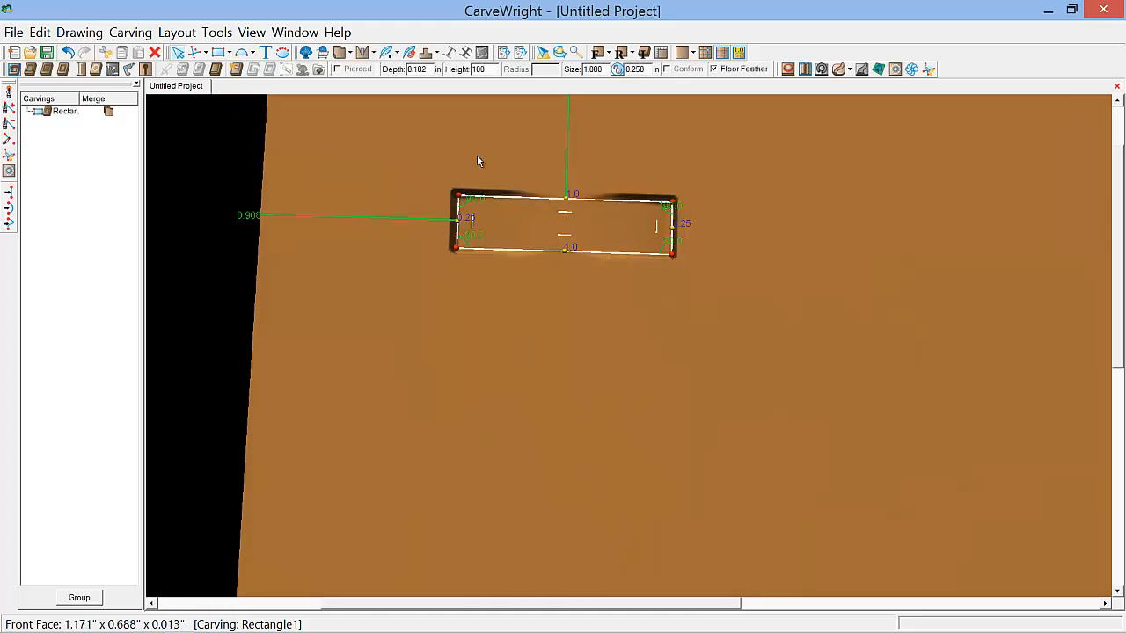
pyautogui.click(374, 53)
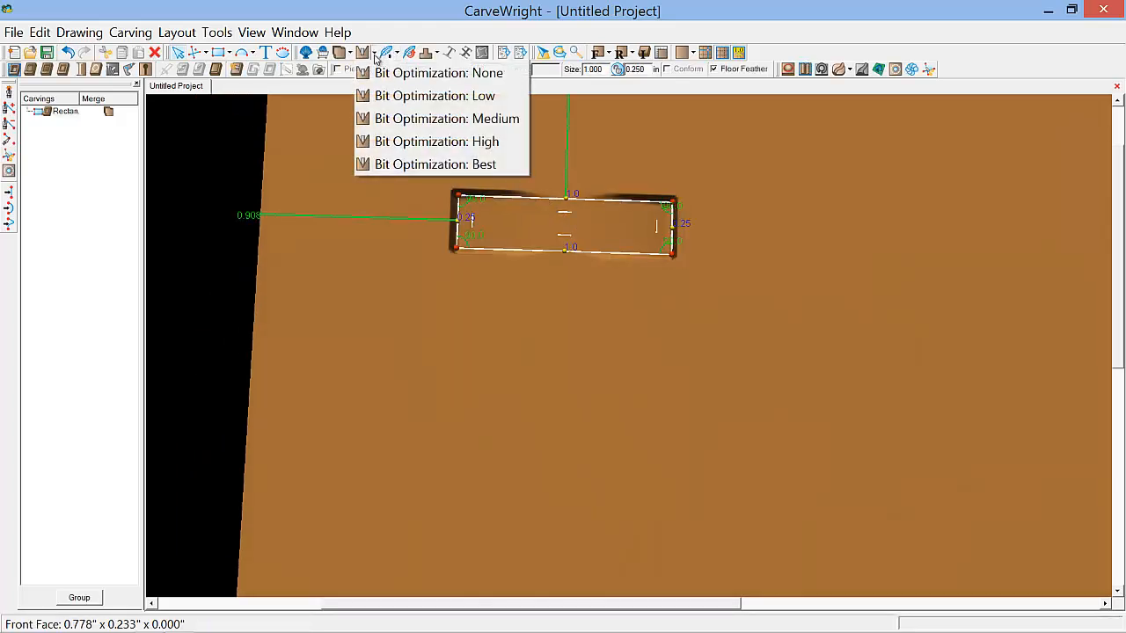
pyautogui.click(435, 165)
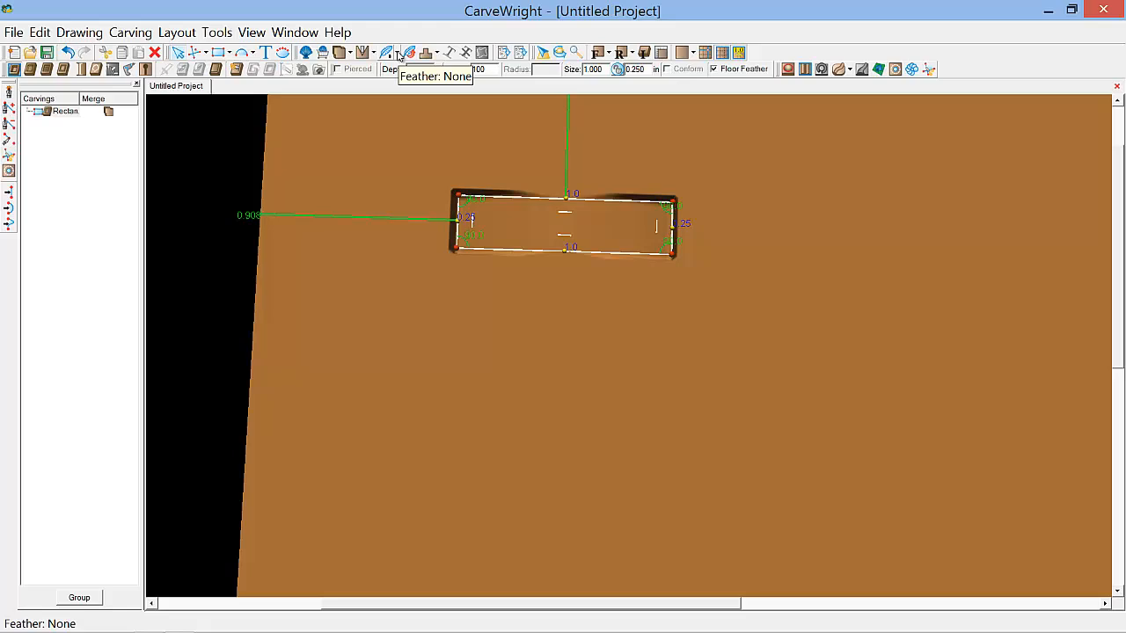
pyautogui.click(715, 69)
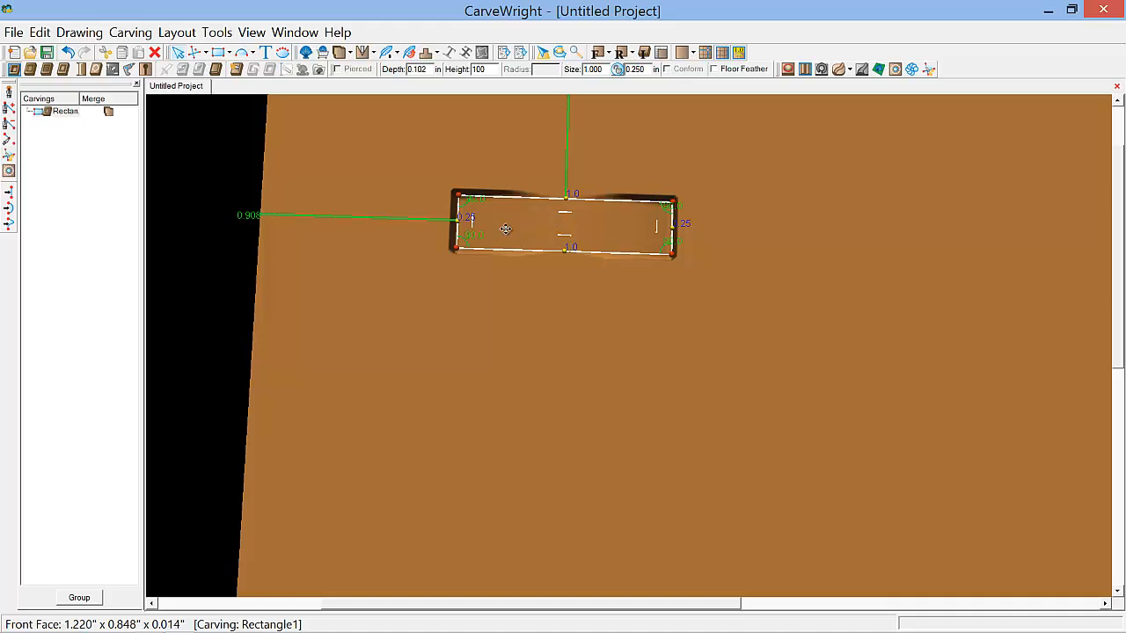
# Group the rectangle and save the group as a pattern in the Weaves category, replacing the existing Basic Shape.
pyautogui.click(64, 113)
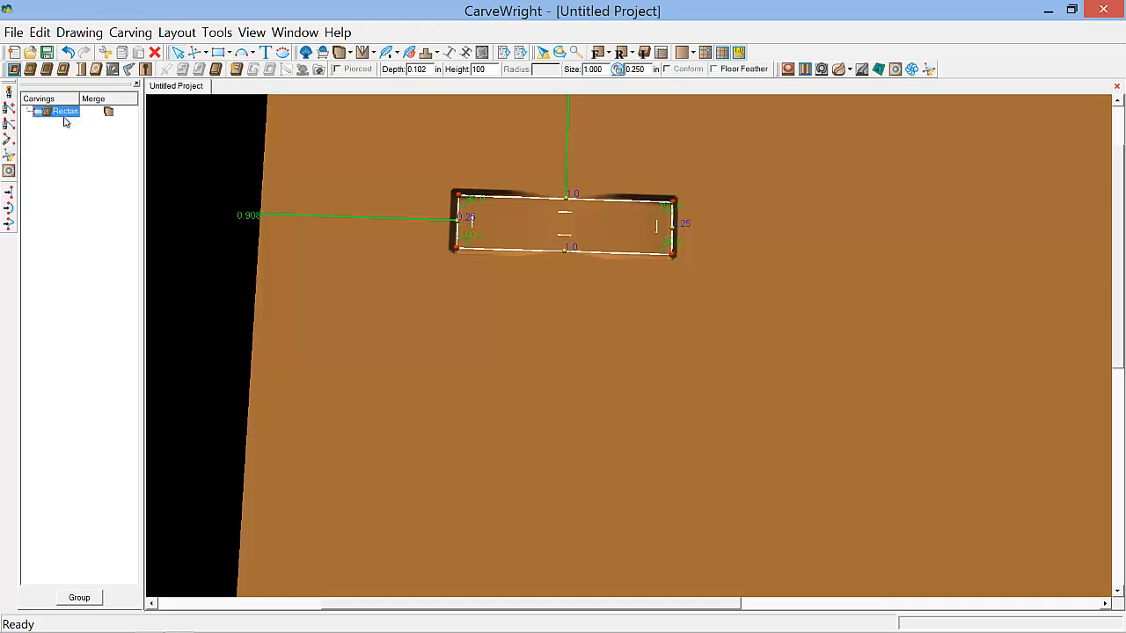
pyautogui.click(80, 599)
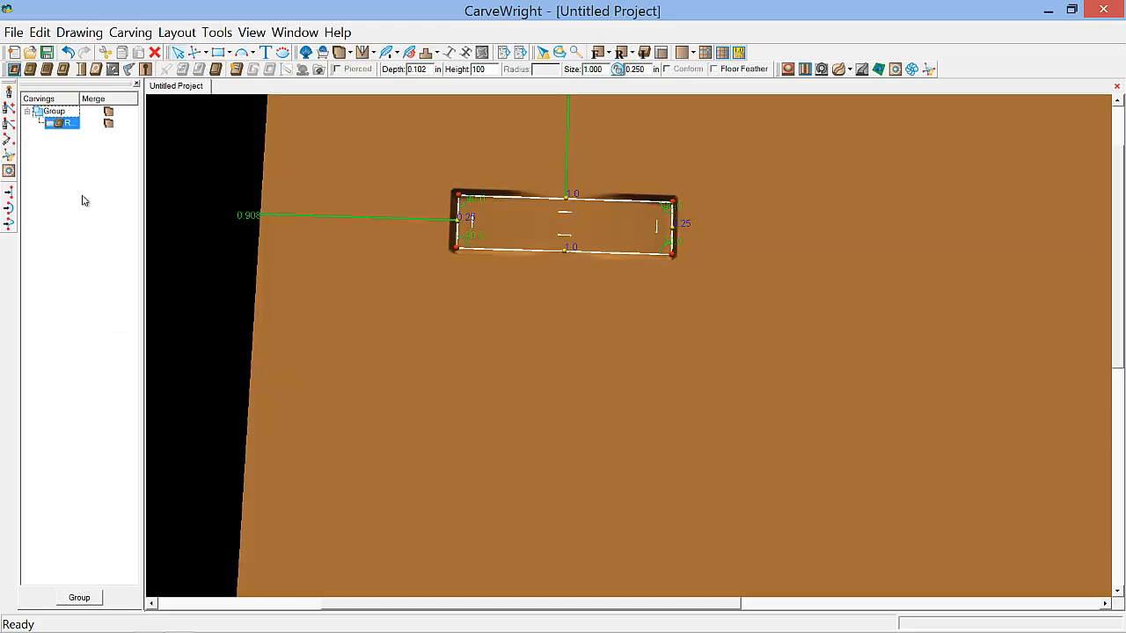
pyautogui.rightClick(59, 114)
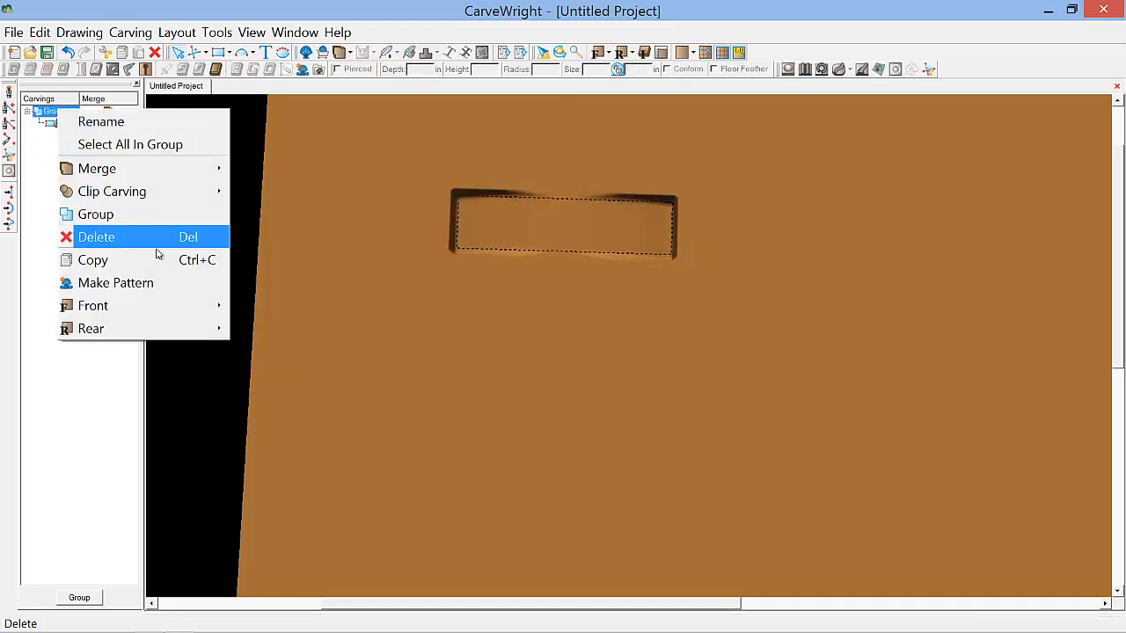
pyautogui.click(147, 283)
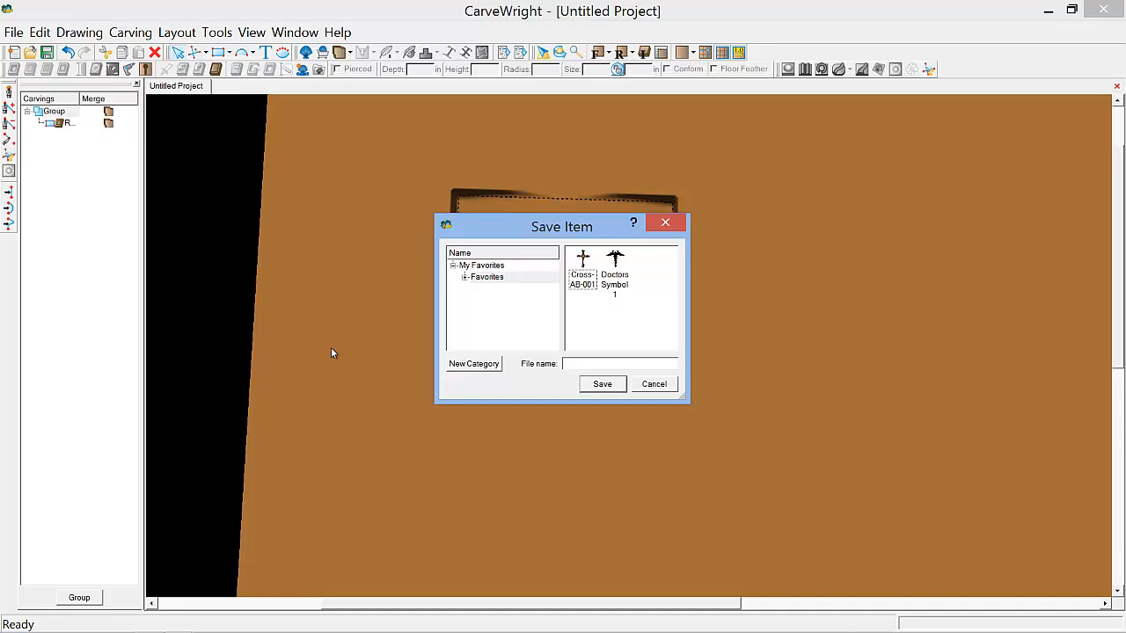
pyautogui.click(465, 278)
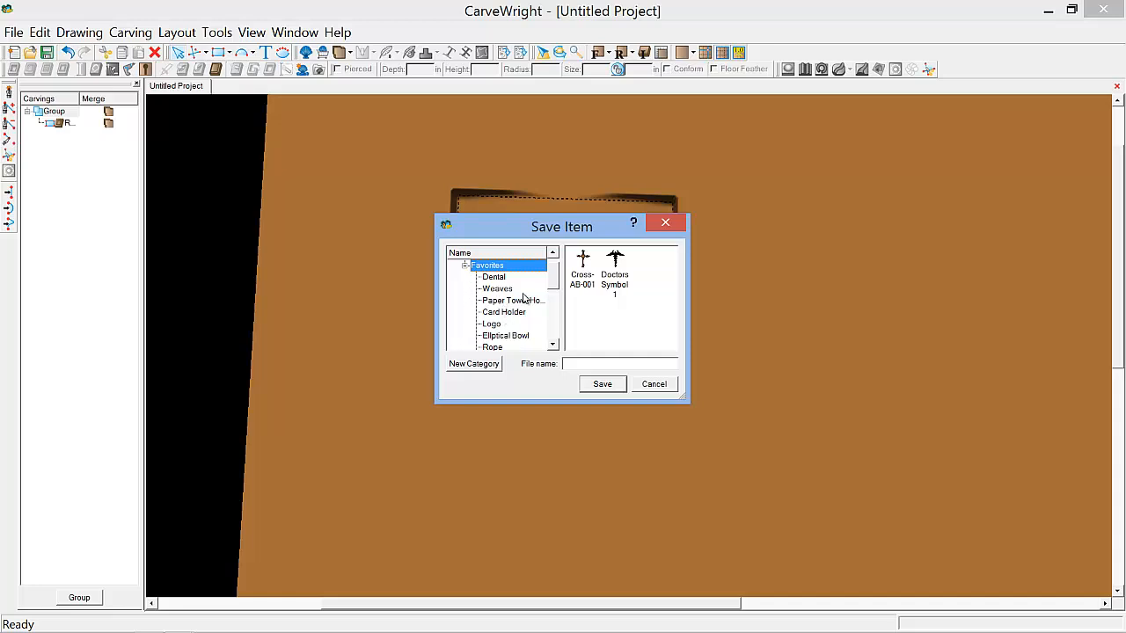
pyautogui.click(498, 289)
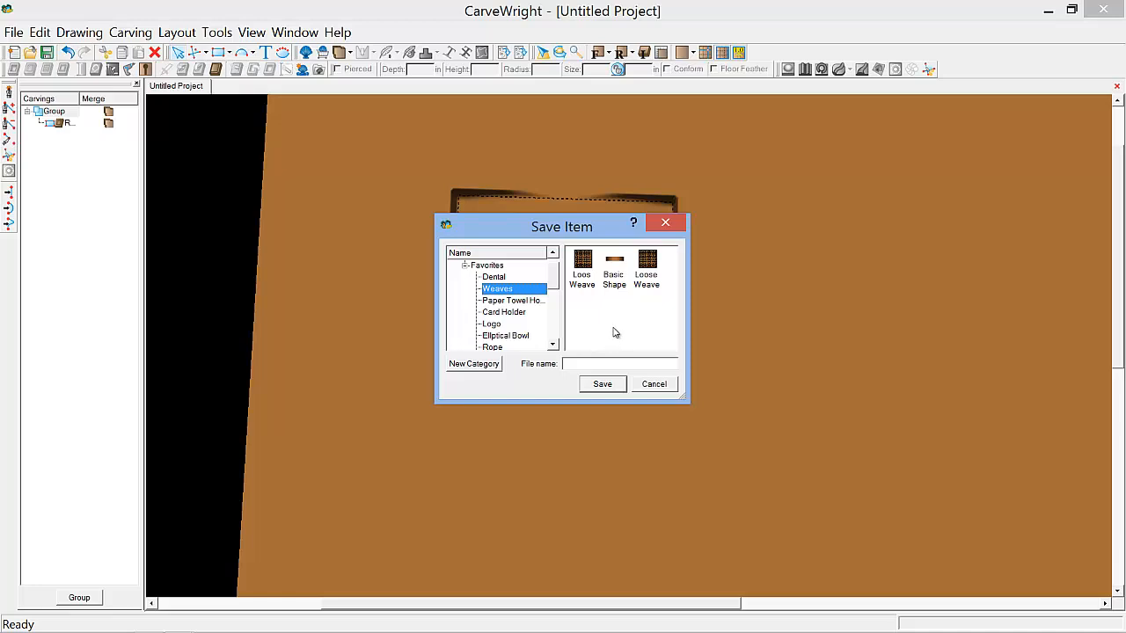
pyautogui.click(618, 291)
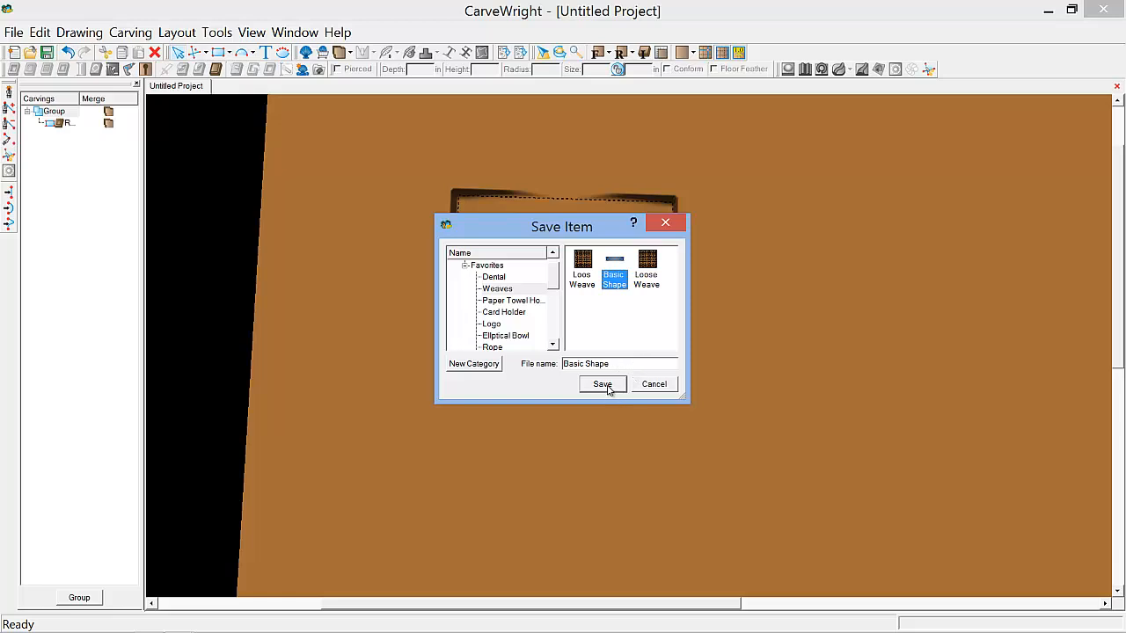
pyautogui.click(602, 385)
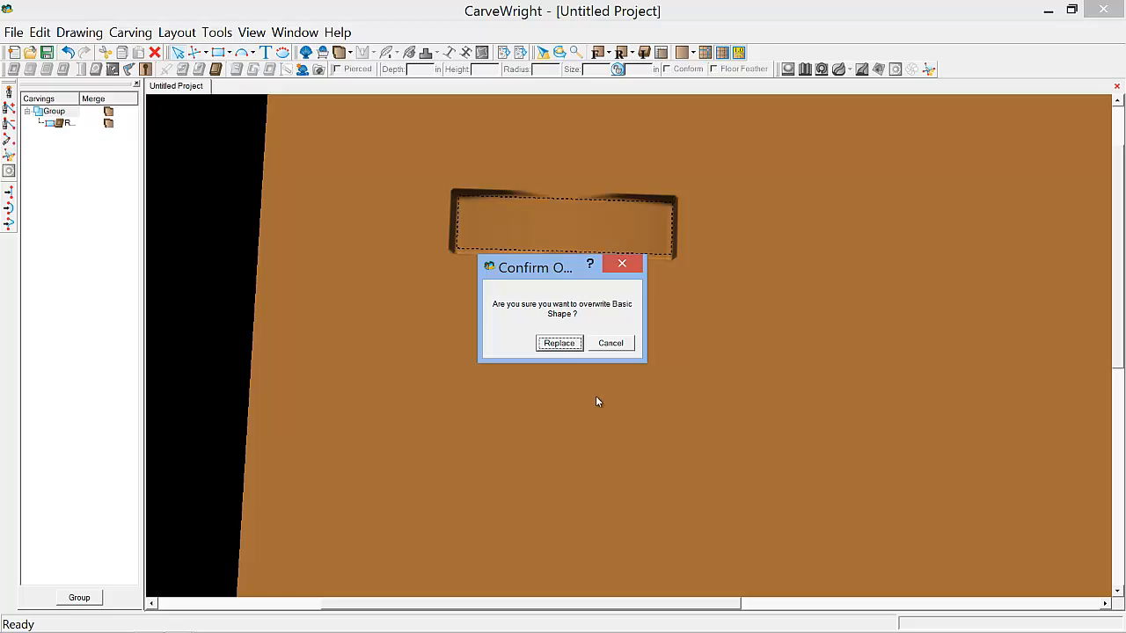
pyautogui.click(560, 344)
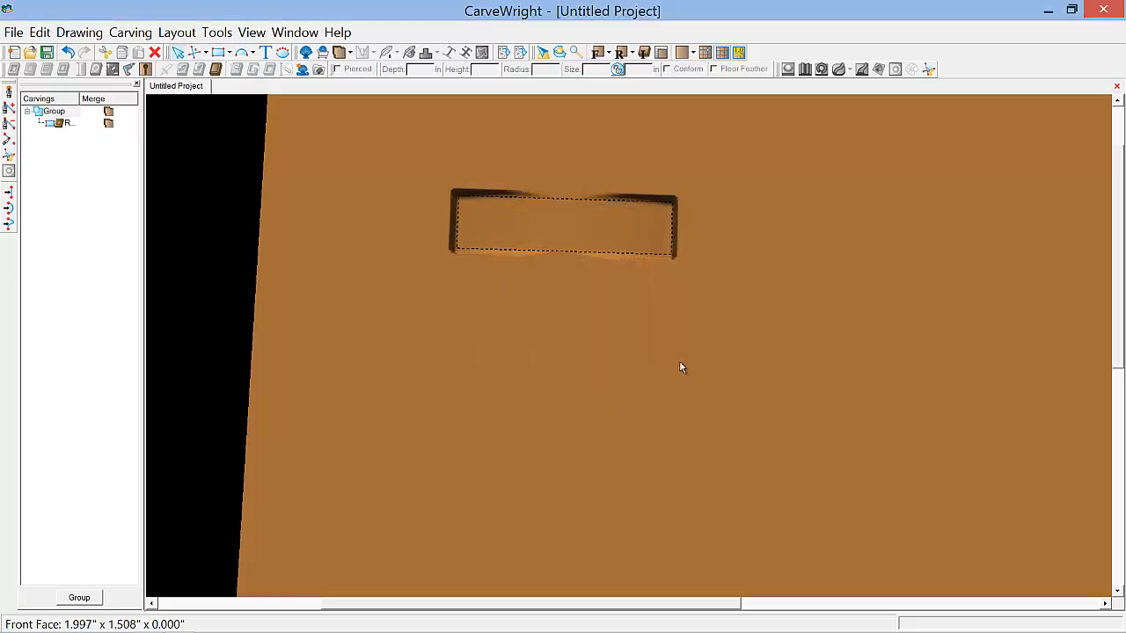
# Delete the rectangle group from the board and return to the straight front view.
pyautogui.scroll(-3, 765, 393)
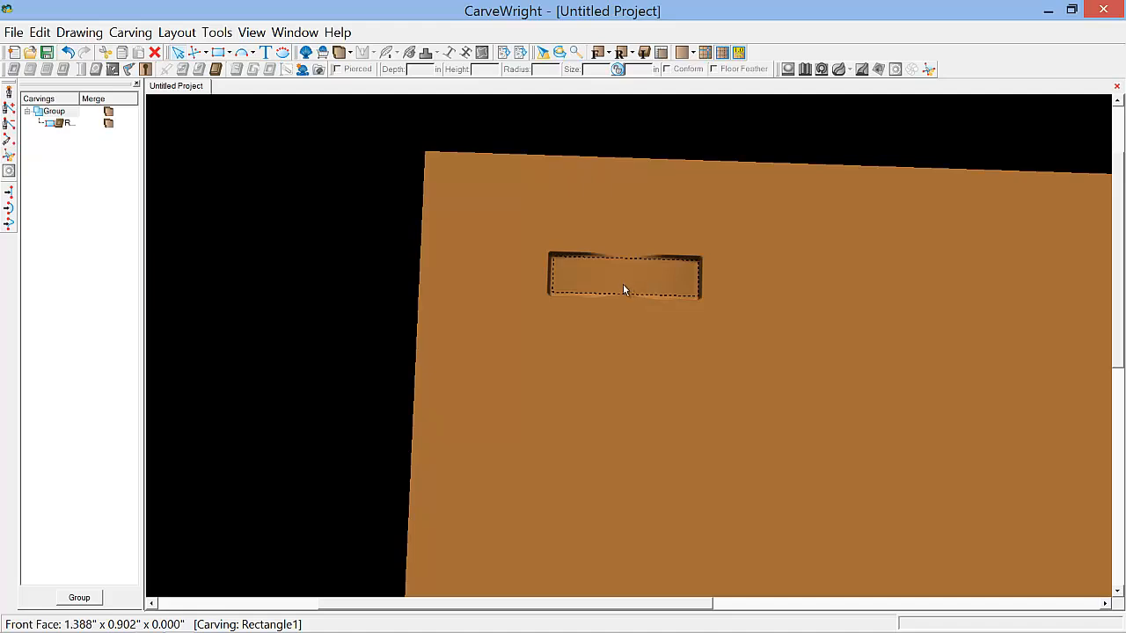
pyautogui.rightClick(55, 114)
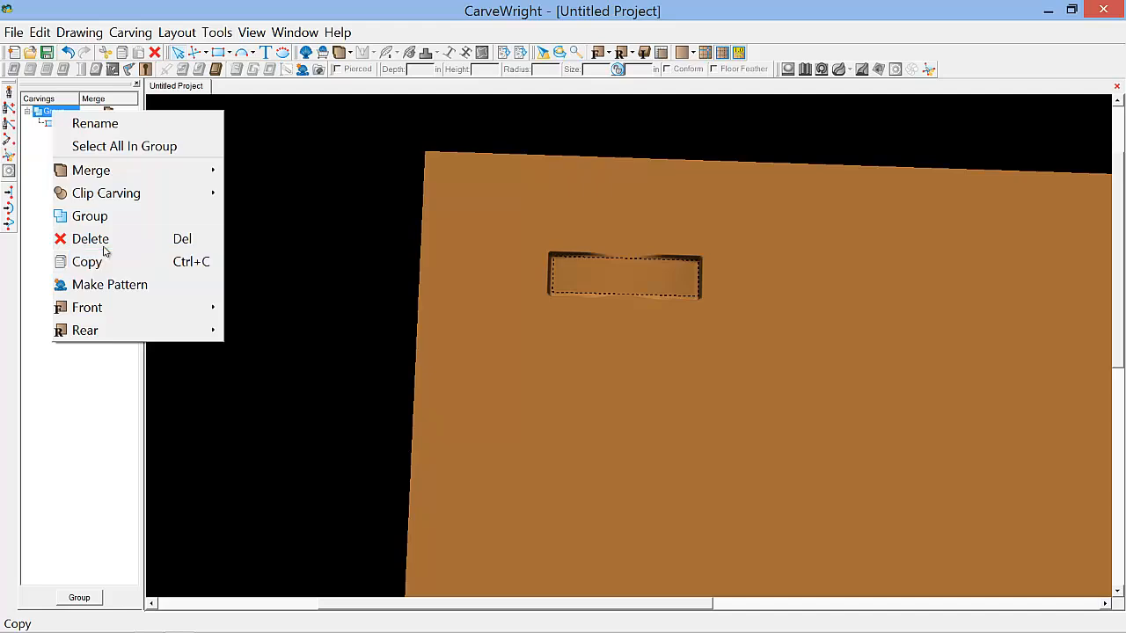
pyautogui.click(101, 240)
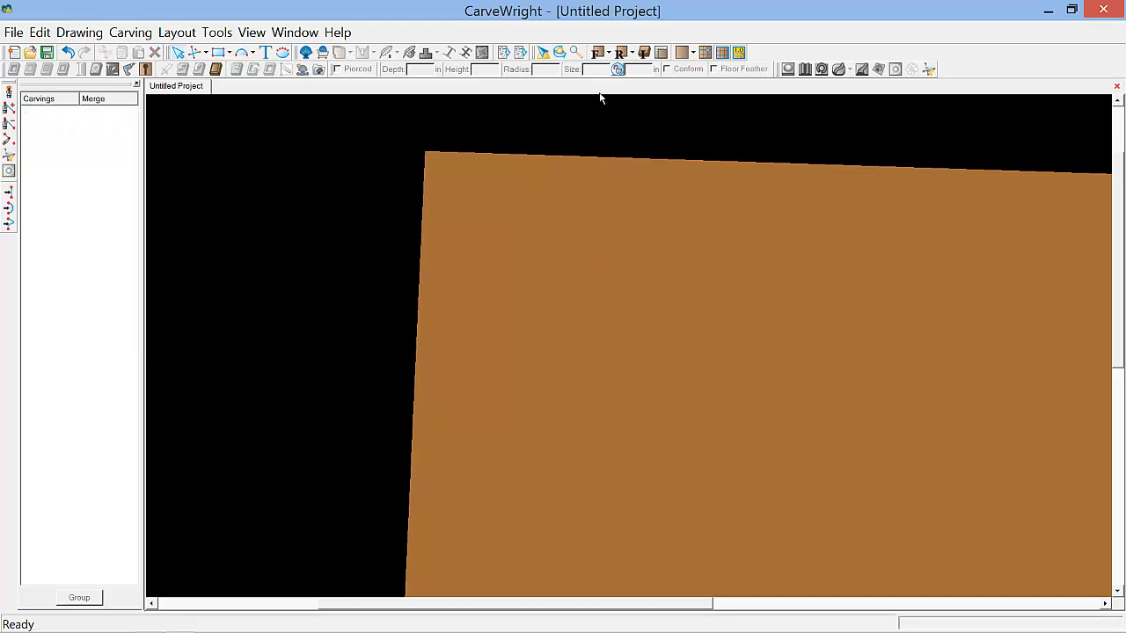
pyautogui.click(598, 53)
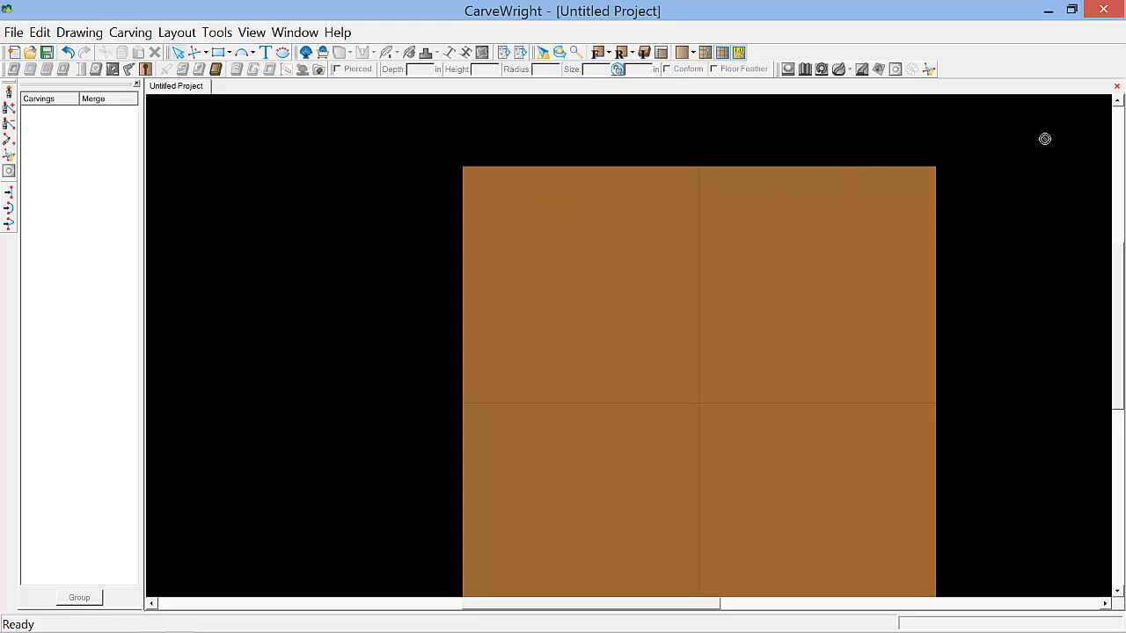
# Show the pattern list and place Weaves' Basic Shape without scaling to fit, about 1.23 in from the board's left edge and 0.99 in from its top.
pyautogui.rightClick(1027, 68)
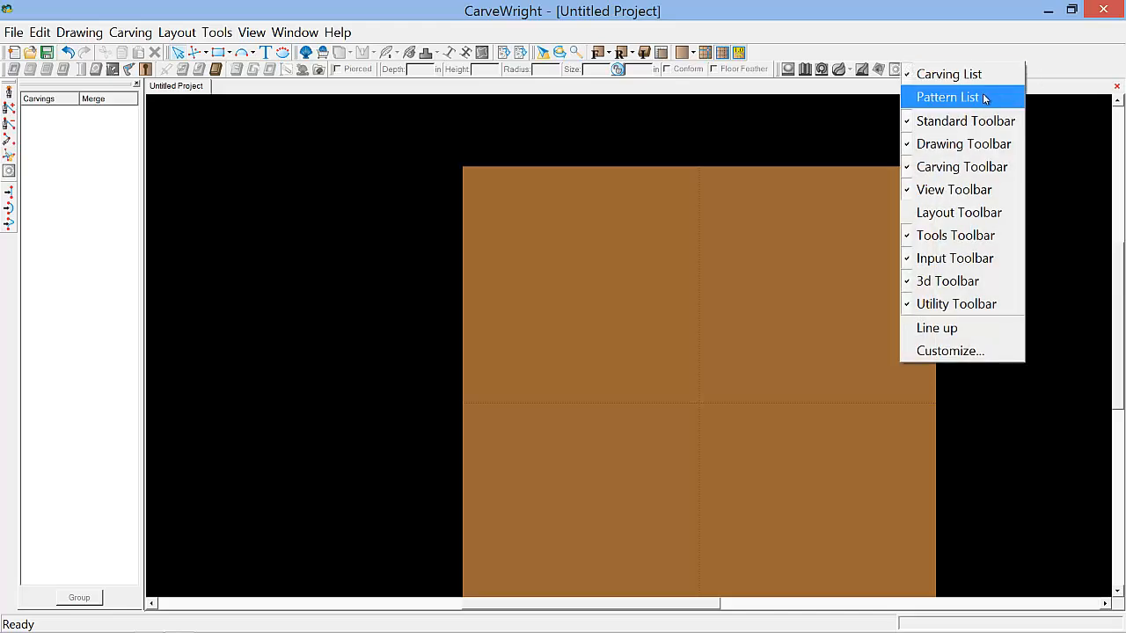
pyautogui.click(983, 99)
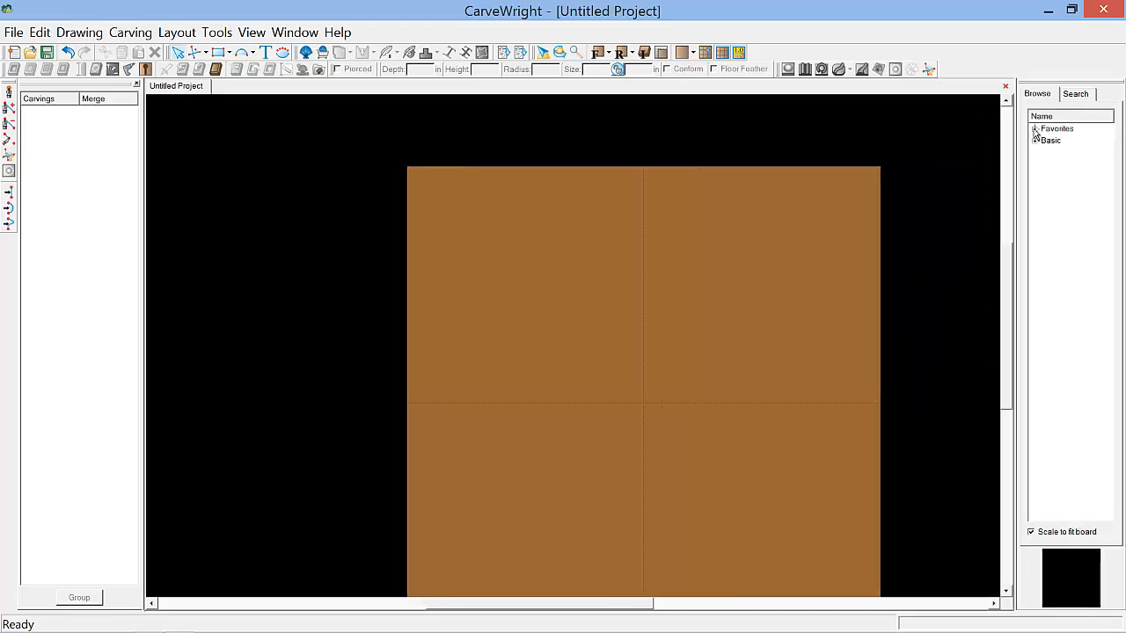
pyautogui.click(1035, 129)
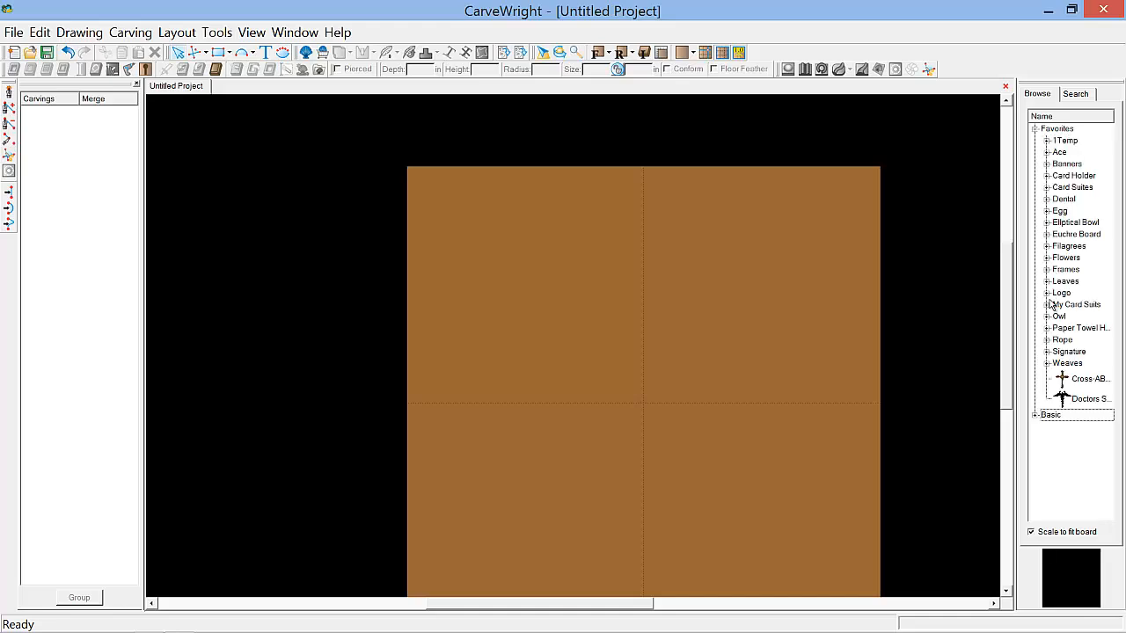
pyautogui.click(1046, 363)
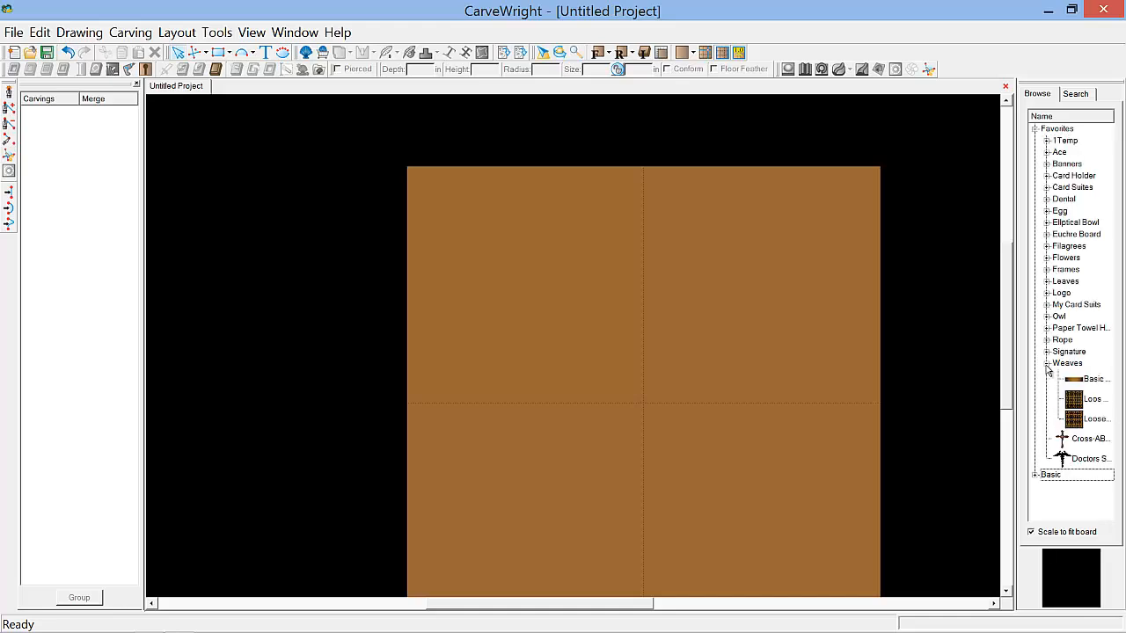
pyautogui.click(1092, 379)
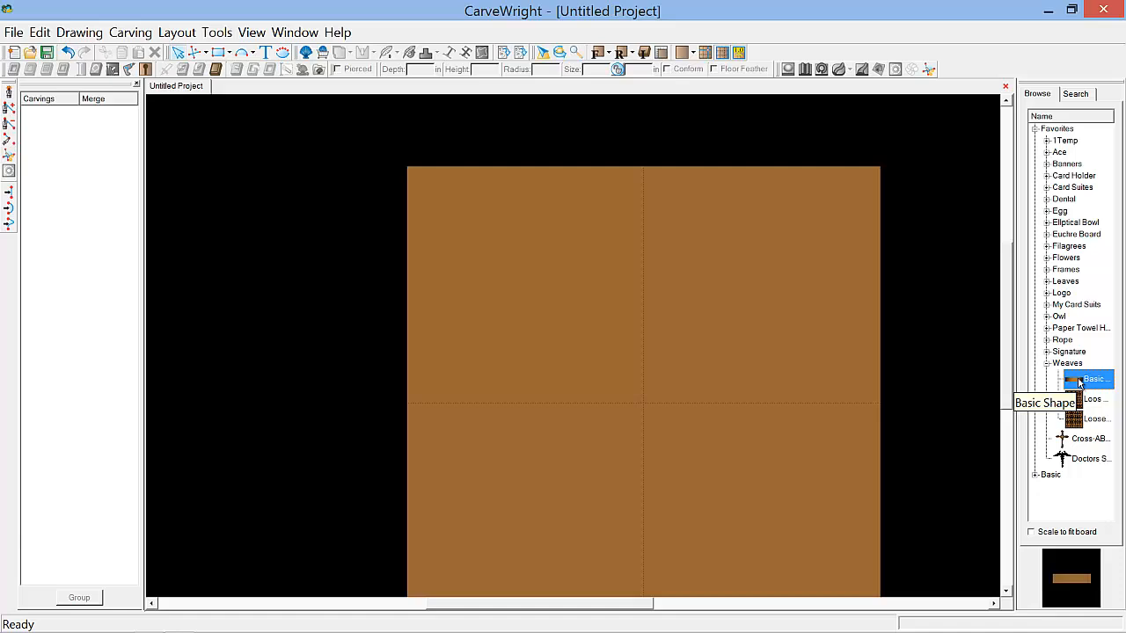
pyautogui.moveTo(1078, 380); pyautogui.dragTo(459, 200)
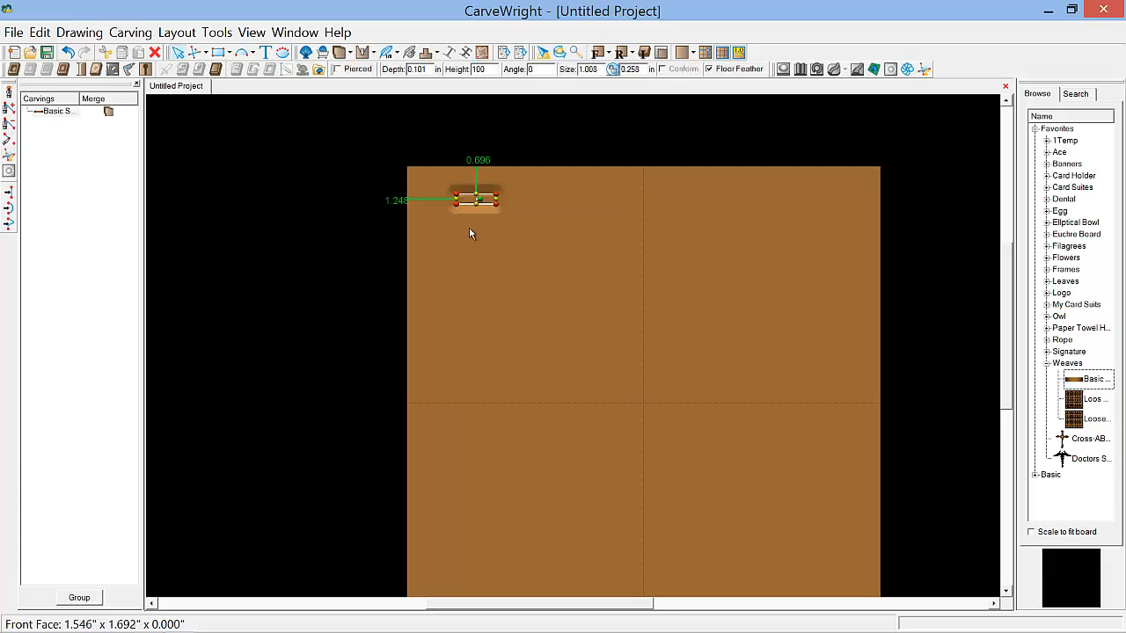
pyautogui.moveTo(475, 199); pyautogui.dragTo(472, 212)
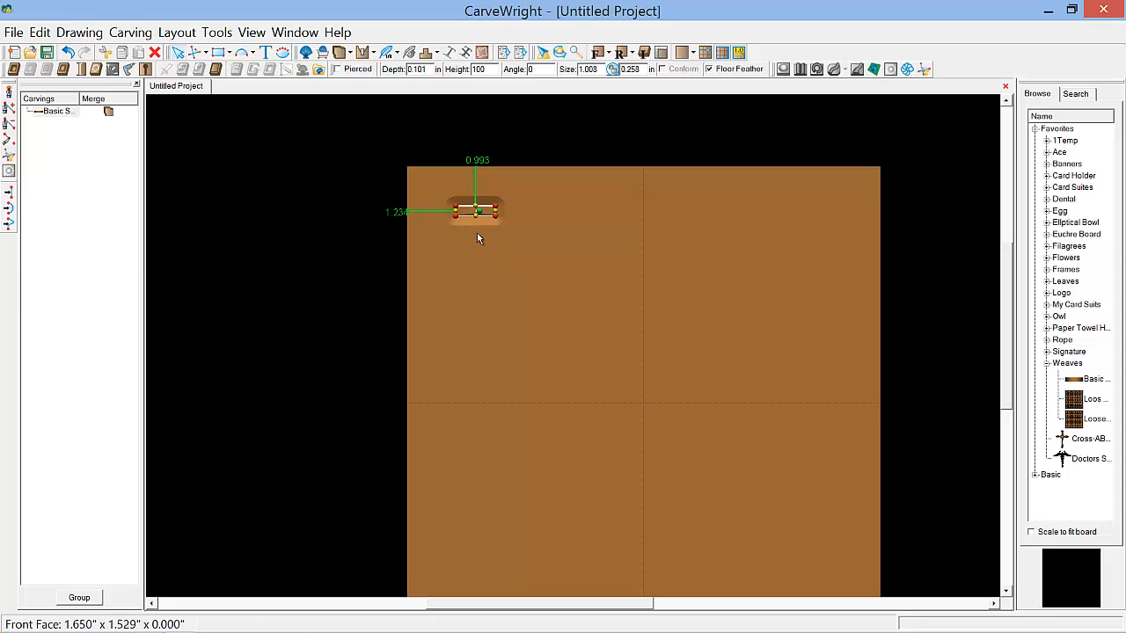
# Set the placed Basic Shape's bit optimization to Best and feather to None, with floor feather turned off.
pyautogui.click(376, 54)
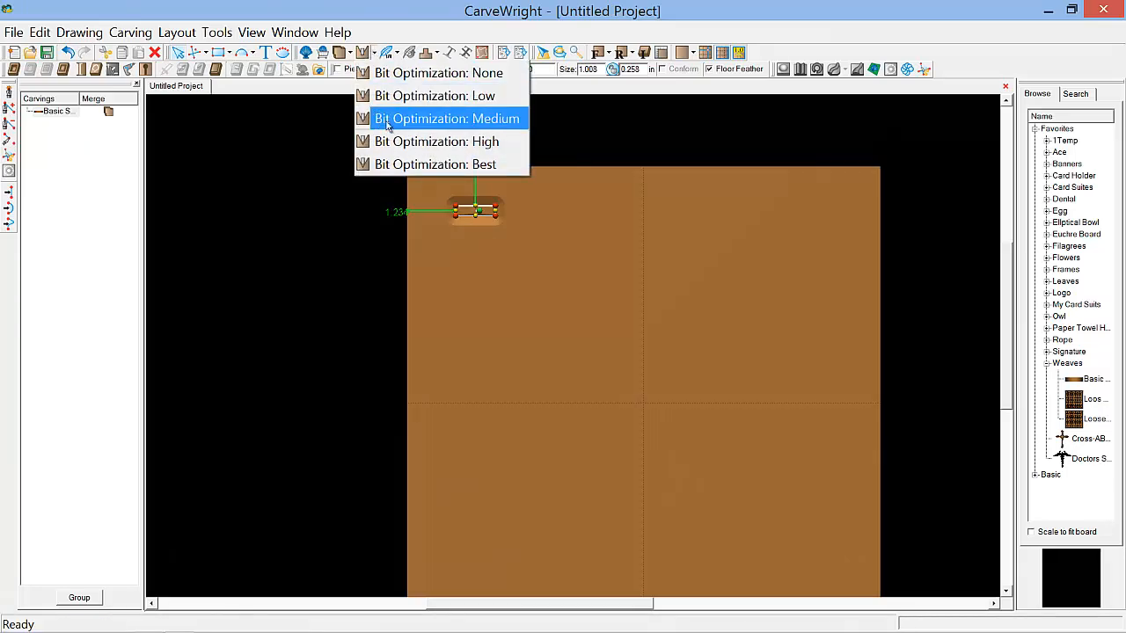
pyautogui.click(391, 160)
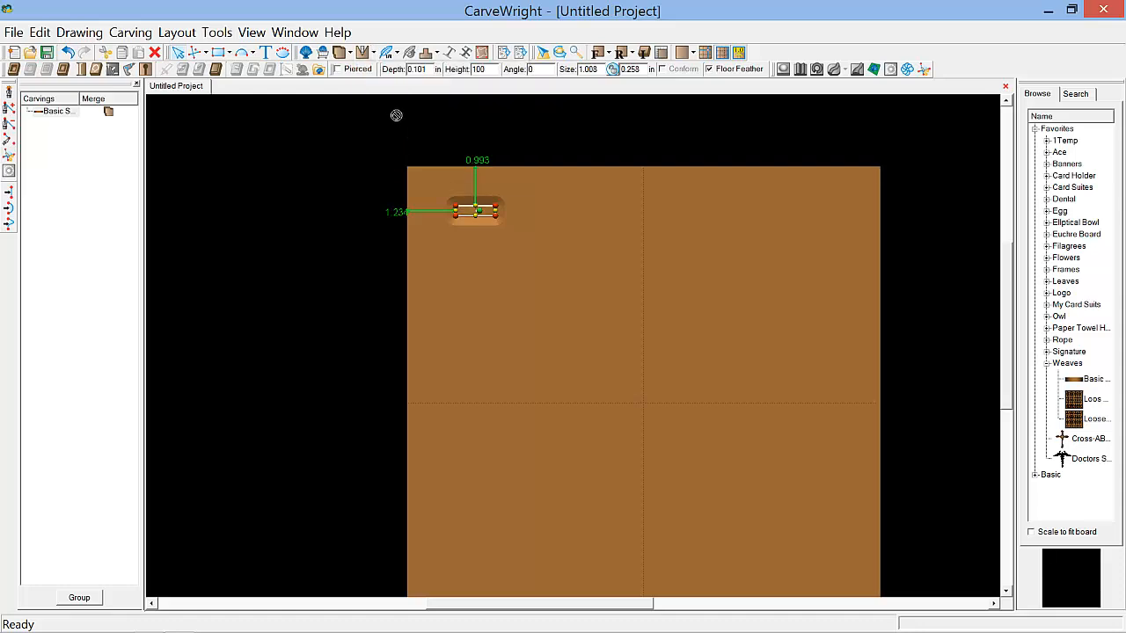
pyautogui.click(401, 53)
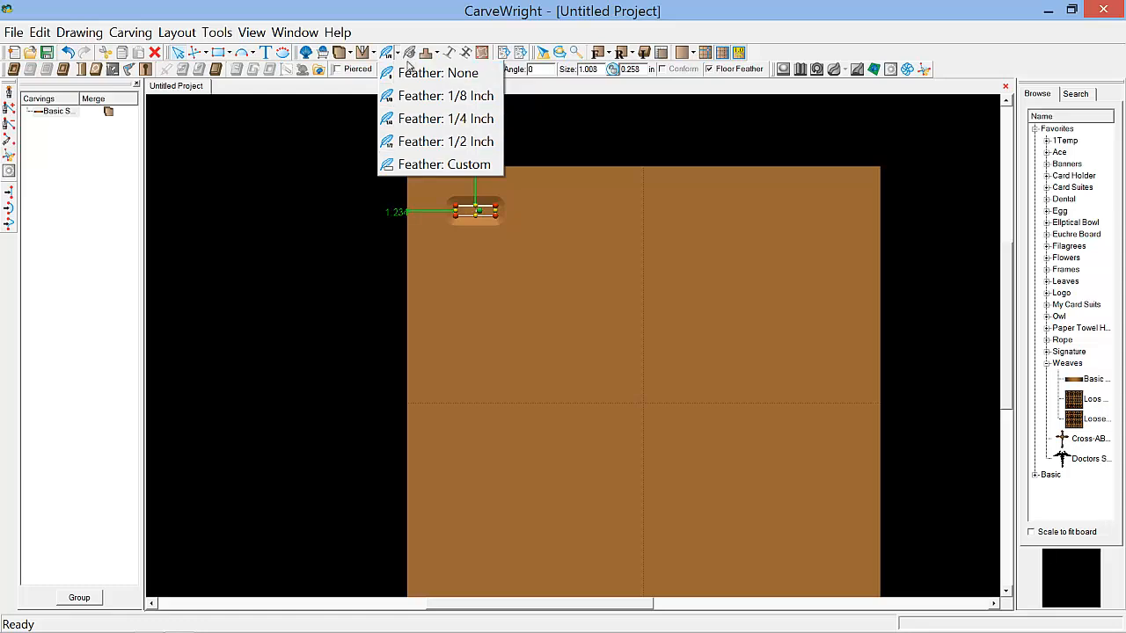
pyautogui.click(412, 74)
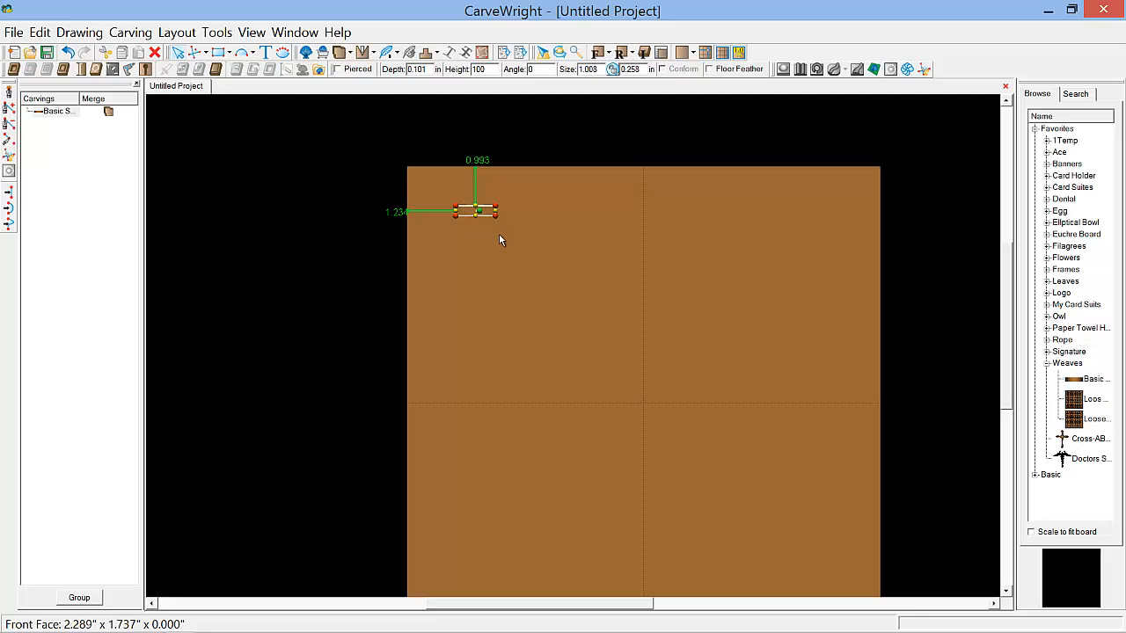
# Set the Basic Shape's size to 1 × 0.25 in.
pyautogui.doubleClick(601, 71)
pyautogui.write('1')
pyautogui.press('Return')
pyautogui.doubleClick(632, 69)
pyautogui.press('BackSpace')
pyautogui.write('.25')
pyautogui.press('Return')
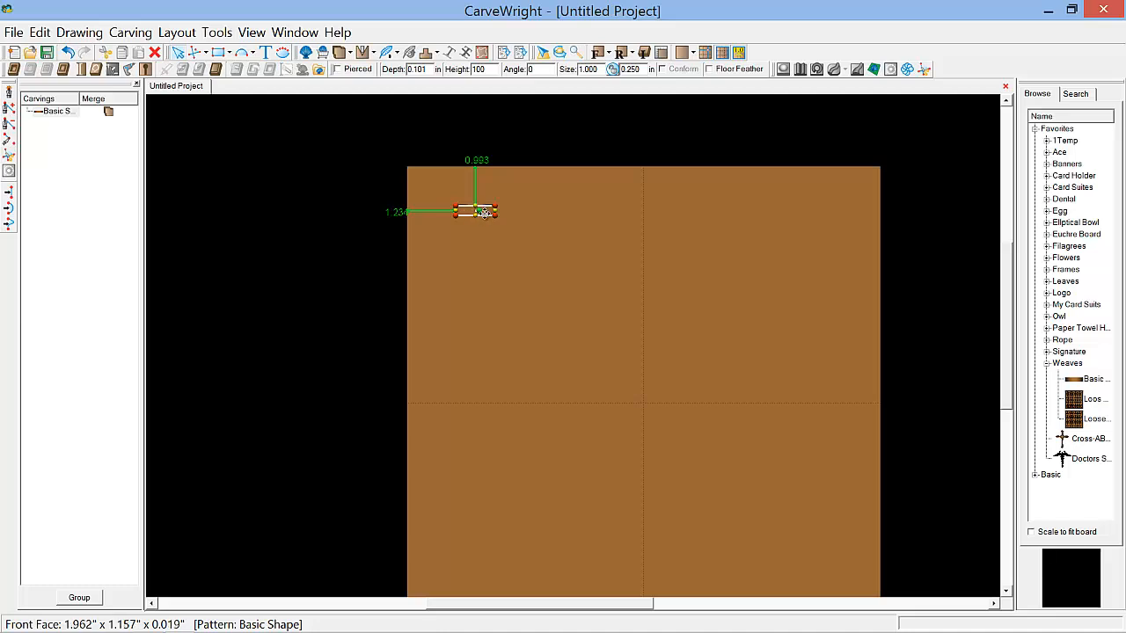
# Copy the Basic Shape and paste a duplicate onto the board.
pyautogui.scroll(4, 483, 213)
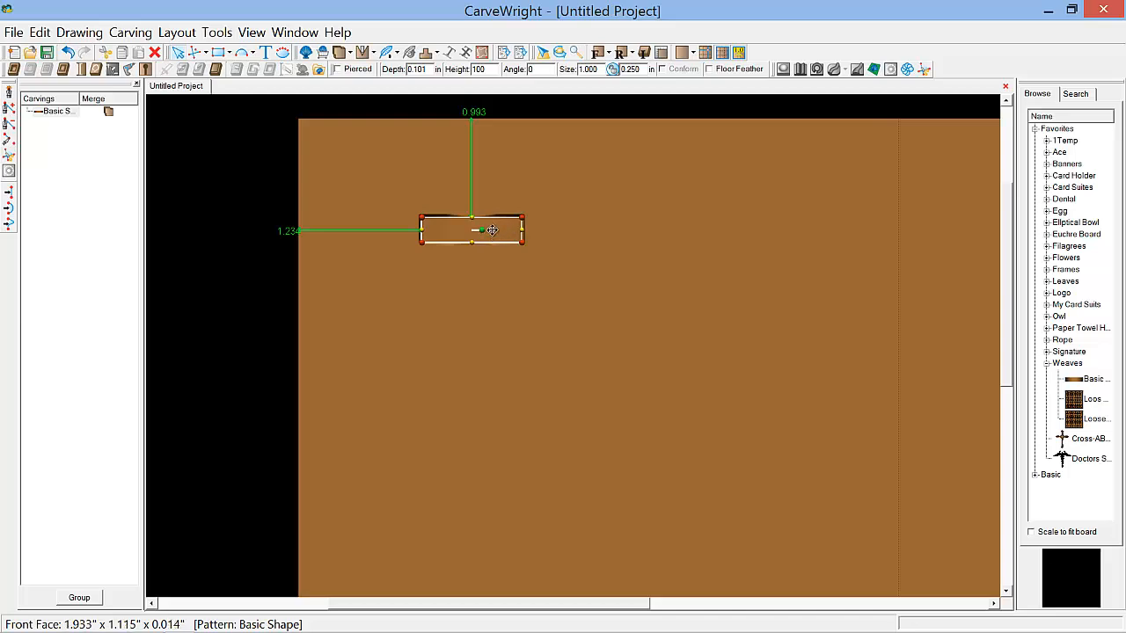
pyautogui.rightClick(489, 231)
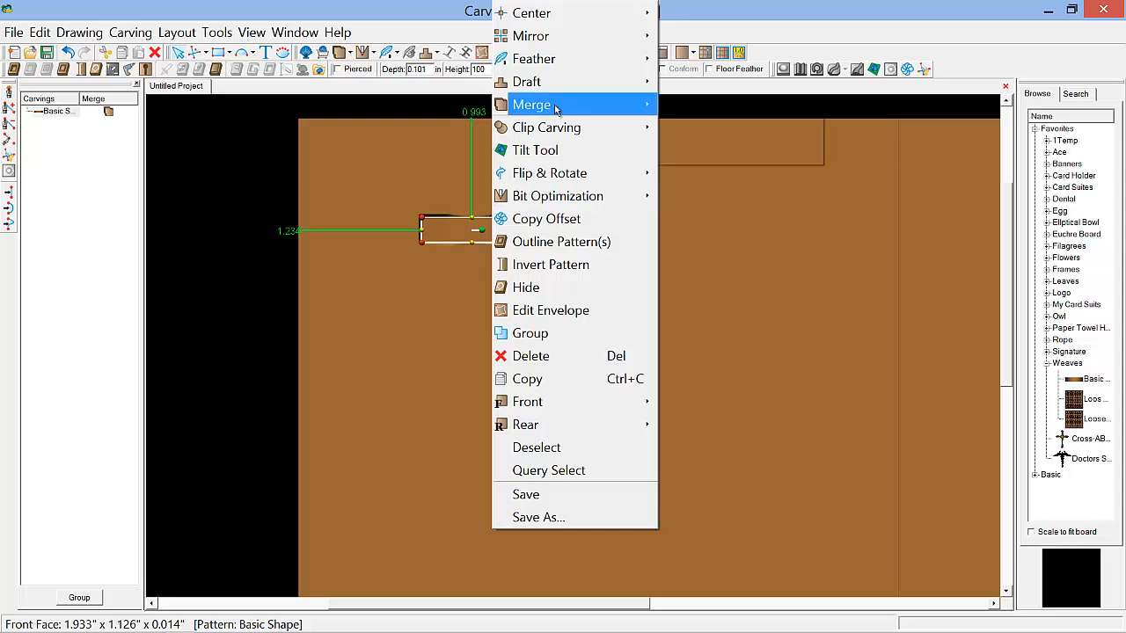
pyautogui.click(546, 379)
pyautogui.rightClick(506, 281)
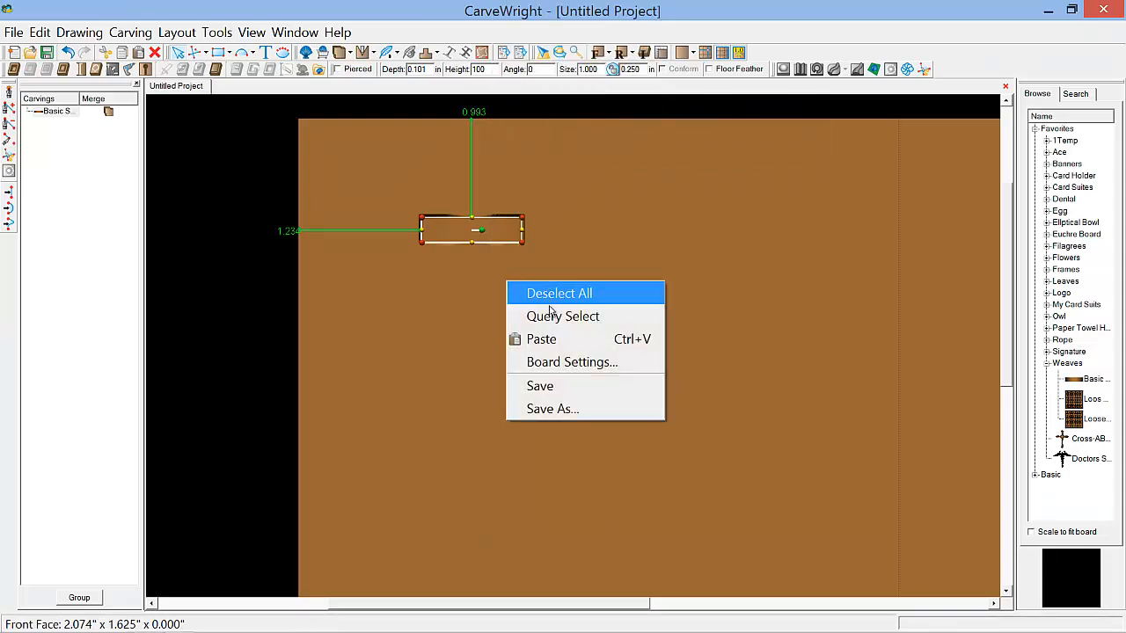
pyautogui.click(541, 339)
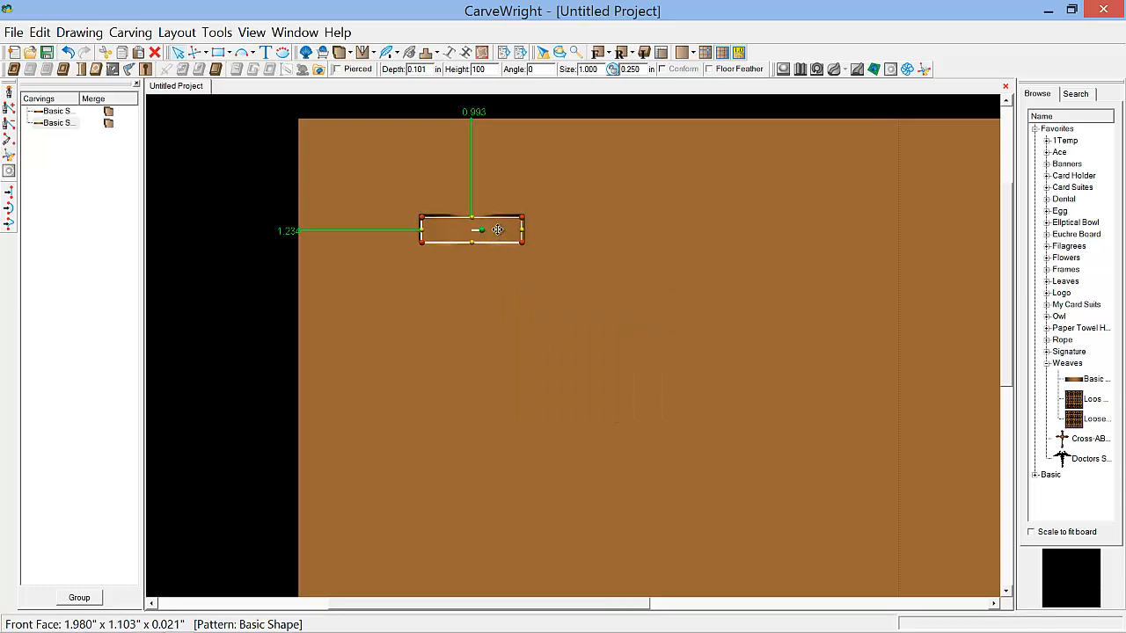
# Move the duplicate below the original, about 1.28 in from the board's left edge and 2.31 in from its top, and paste another copy.
pyautogui.moveTo(497, 230); pyautogui.dragTo(518, 363)
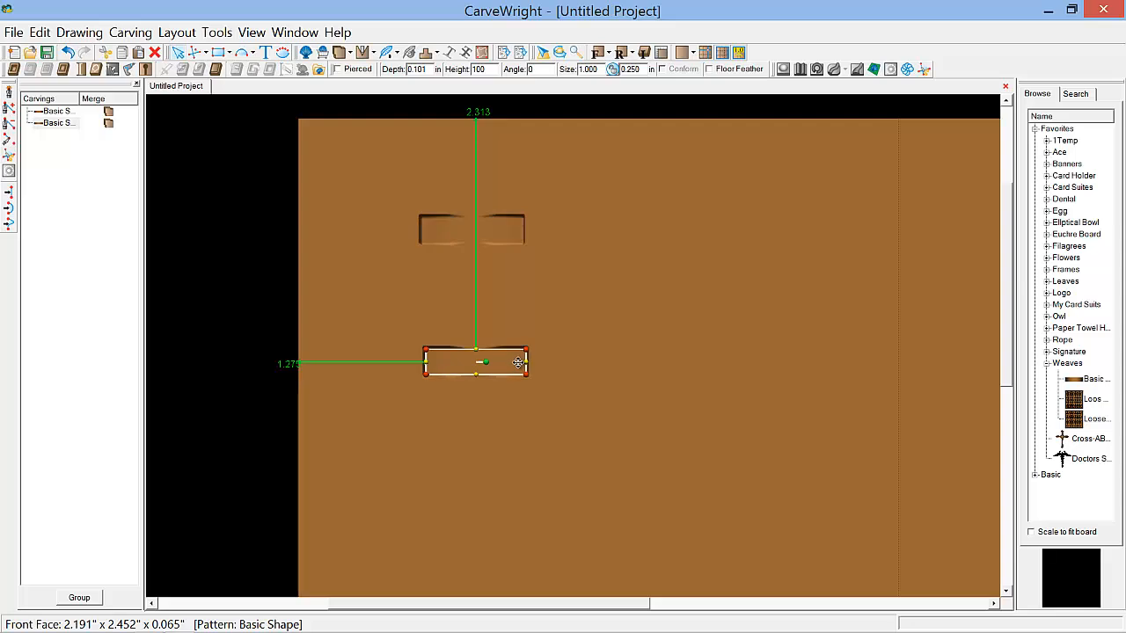
pyautogui.rightClick(510, 266)
pyautogui.click(552, 324)
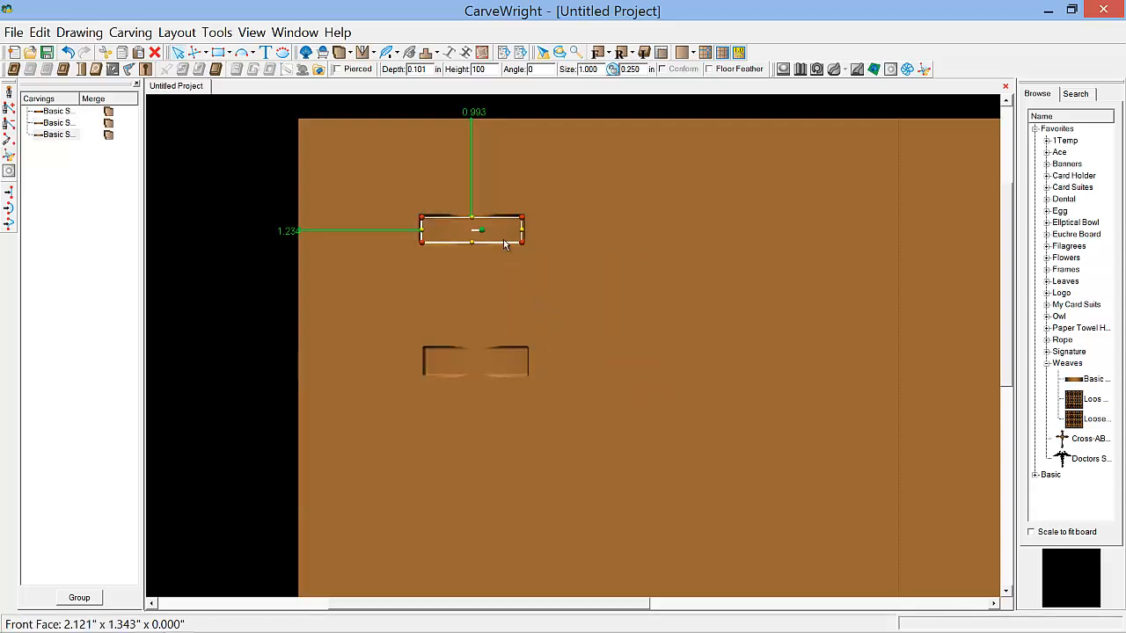
# Place the new copy to the right of the two shapes, about 1.66 in from the board's top edge, and set its angle to 90.
pyautogui.moveTo(497, 228); pyautogui.dragTo(746, 310)
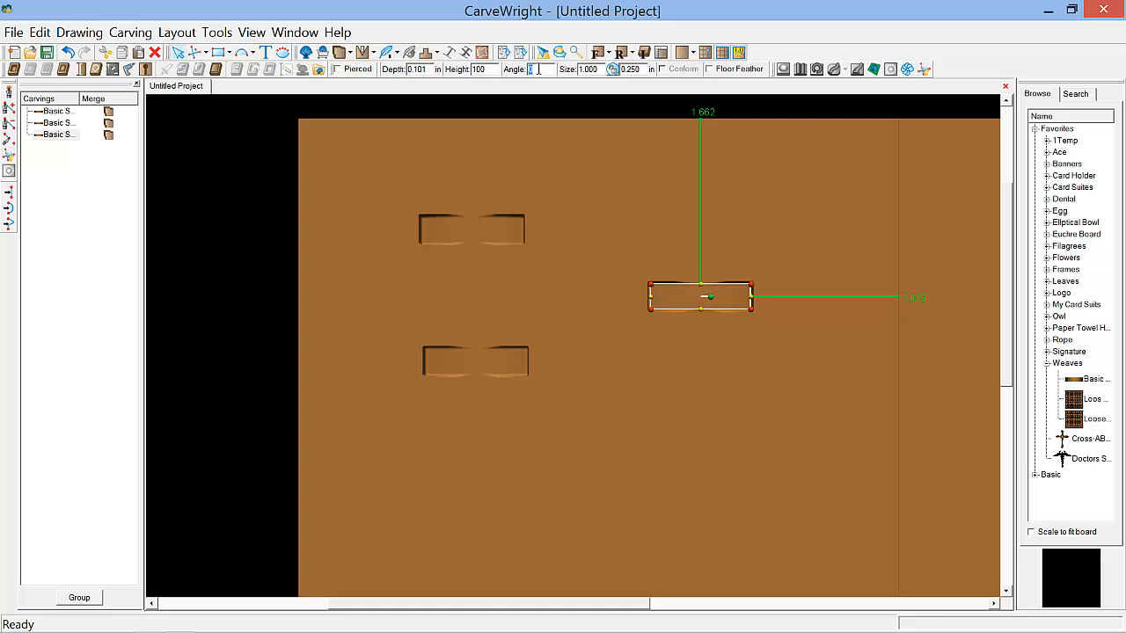
pyautogui.write('90')
pyautogui.press('Return')
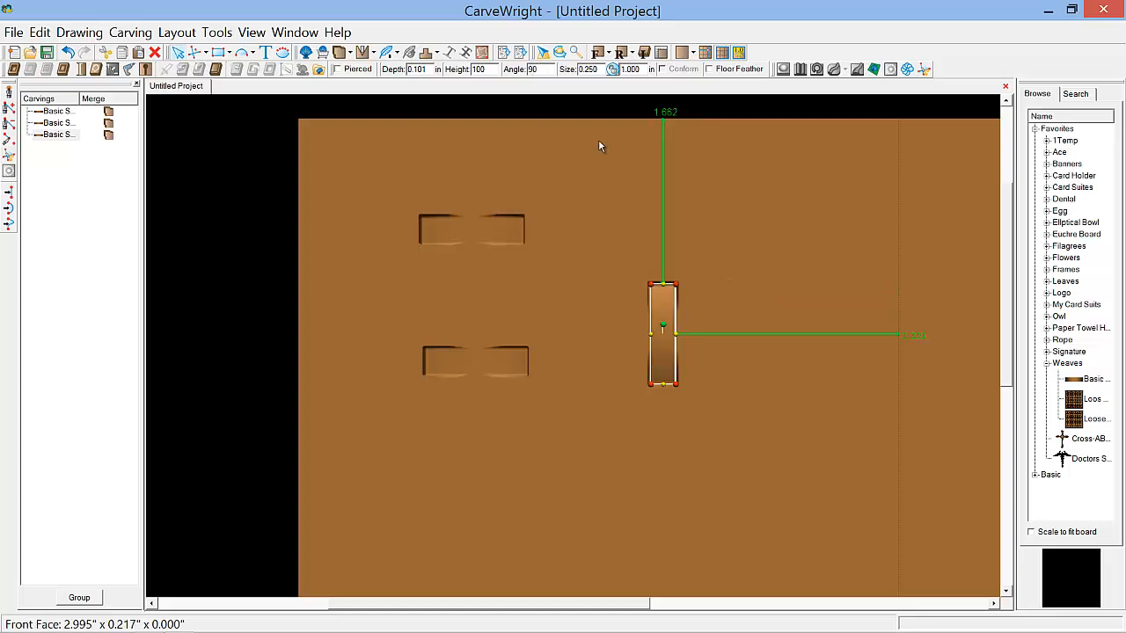
# Duplicate the vertical Basic Shape and place the copy to its right, about 1.6 in from the board's top edge.
pyautogui.rightClick(671, 302)
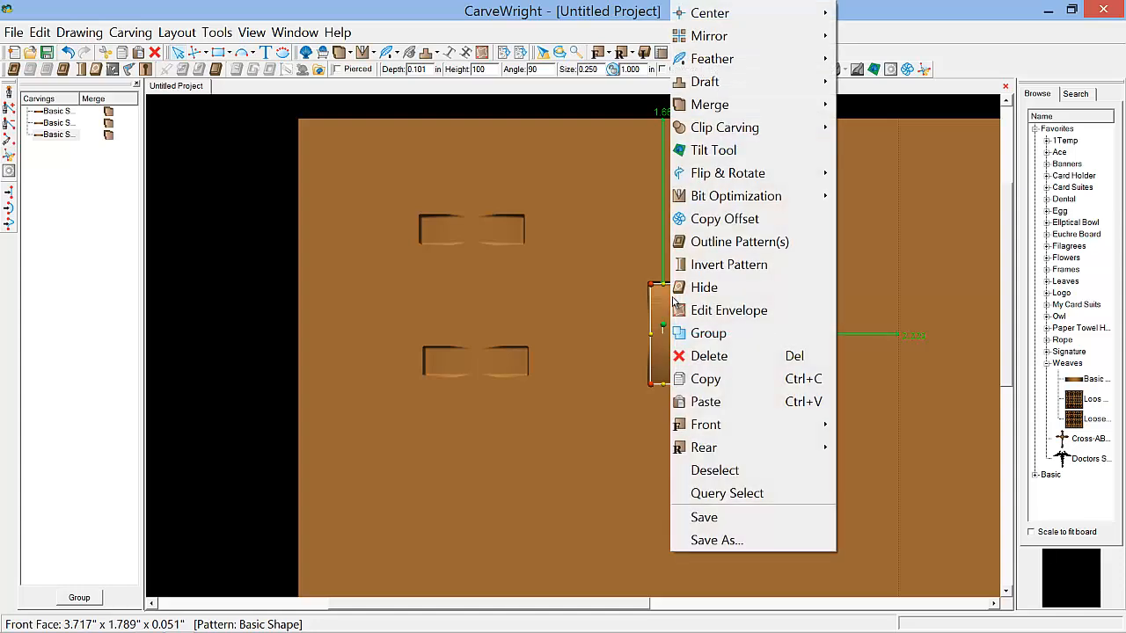
pyautogui.click(707, 379)
pyautogui.rightClick(720, 305)
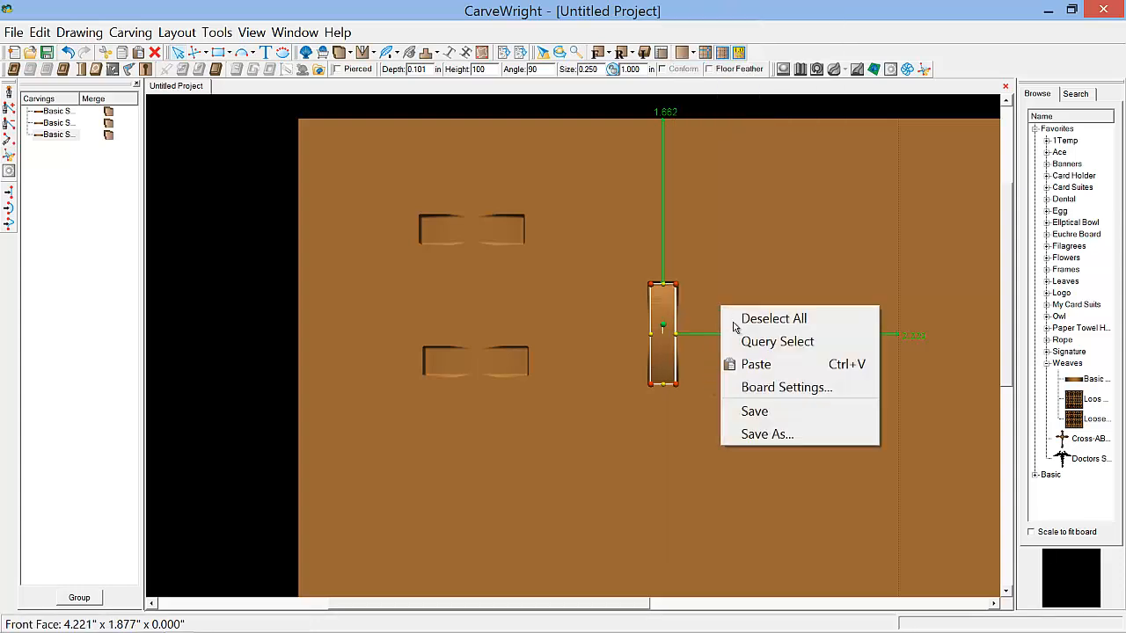
pyautogui.click(755, 364)
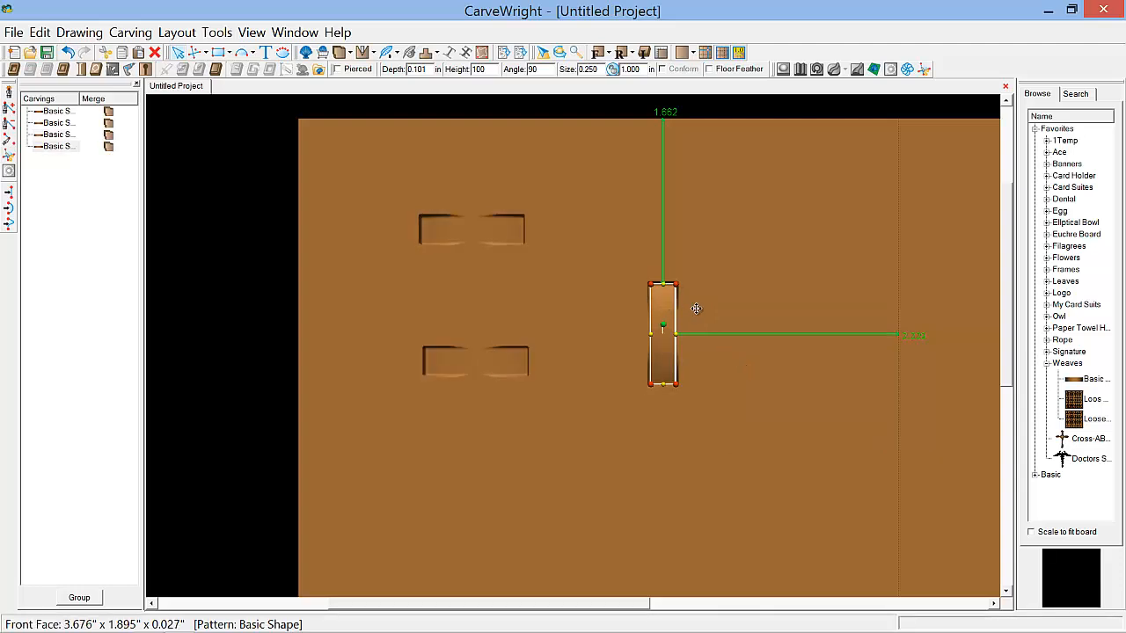
pyautogui.moveTo(740, 305); pyautogui.dragTo(767, 302)
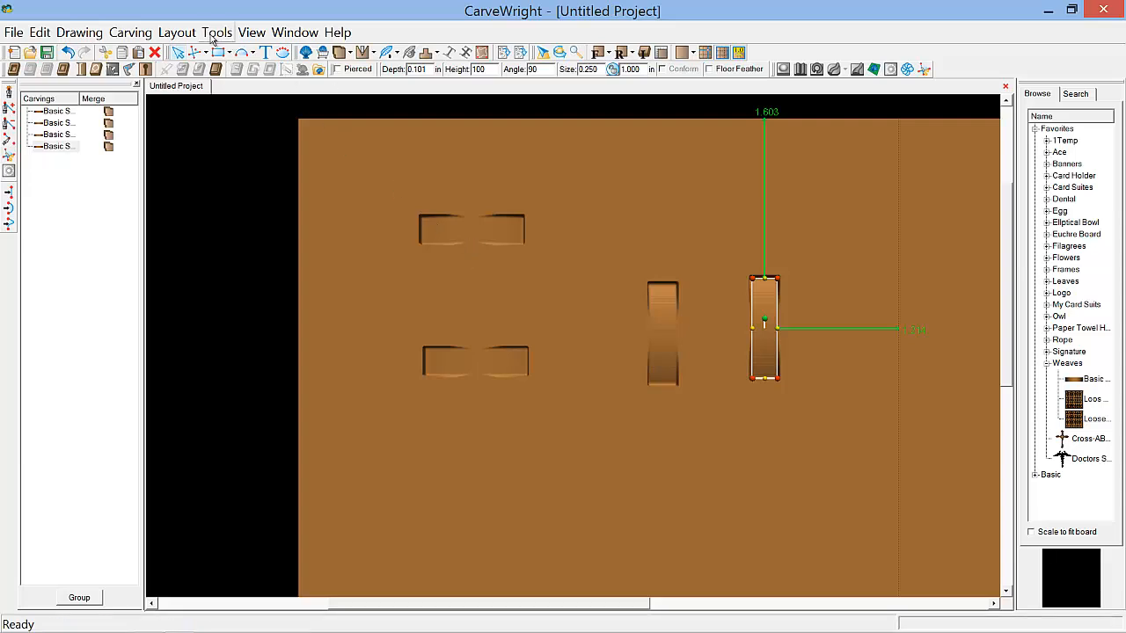
# Set the snap interval to 0.125 with objects snapping to the grid, and show the grid centered on the board.
pyautogui.click(177, 32)
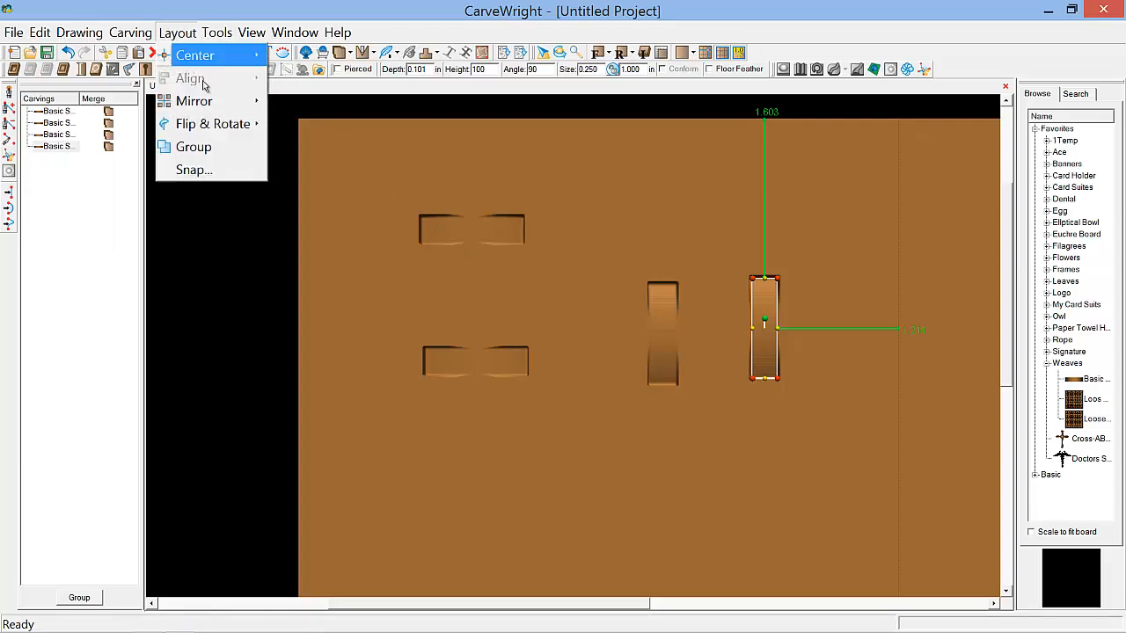
pyautogui.click(191, 169)
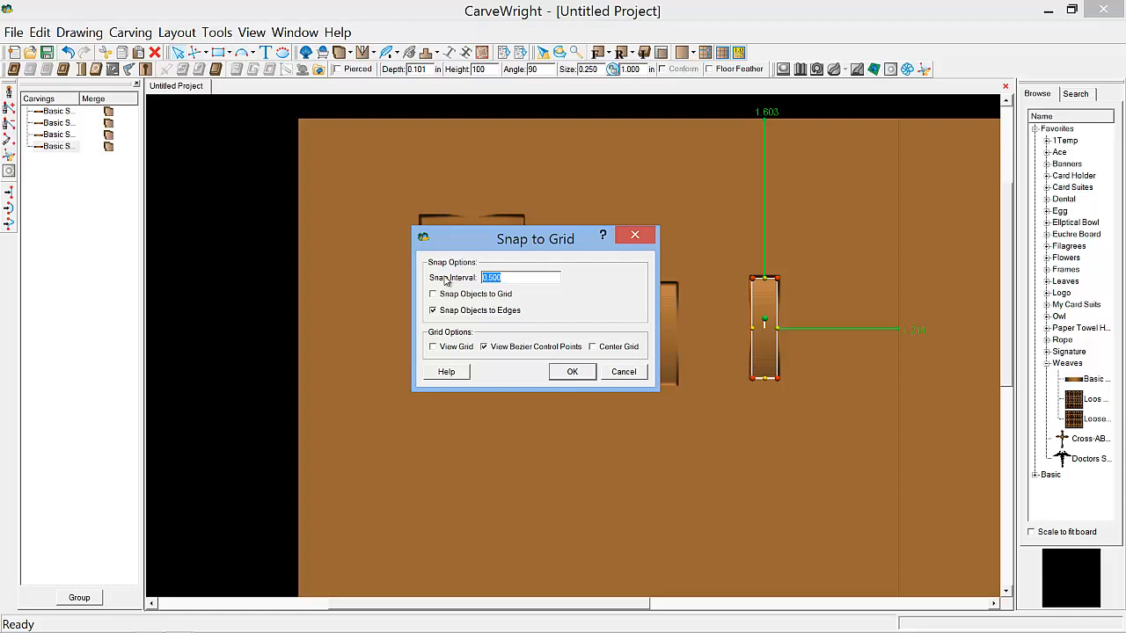
pyautogui.press('BackSpace')
pyautogui.write('.125')
pyautogui.click(434, 295)
pyautogui.click(434, 349)
pyautogui.click(574, 373)
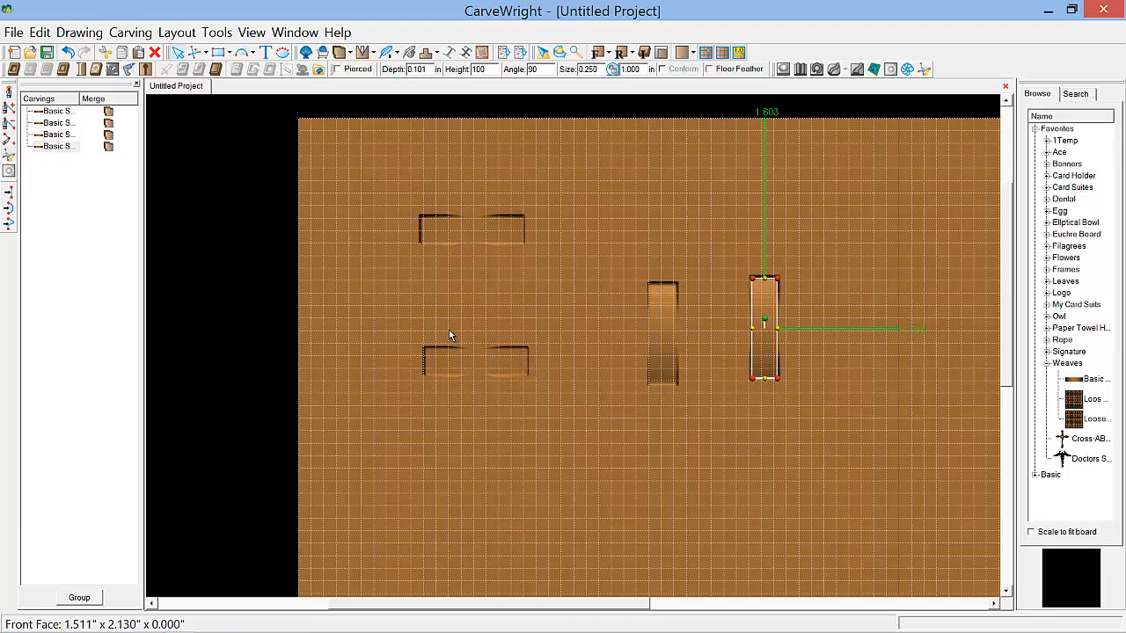
# Snap the upper horizontal Basic Shape to the grid, 1.25 in from the board's left edge and 1.0 in from its top.
pyautogui.scroll(1, 464, 227)
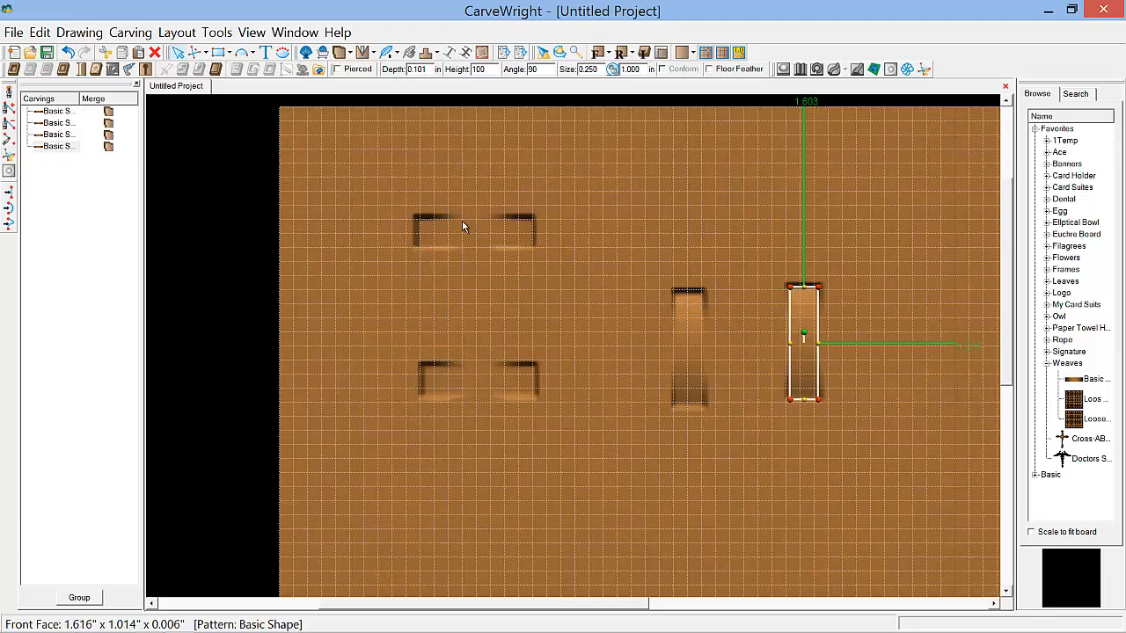
pyautogui.scroll(5, 464, 227)
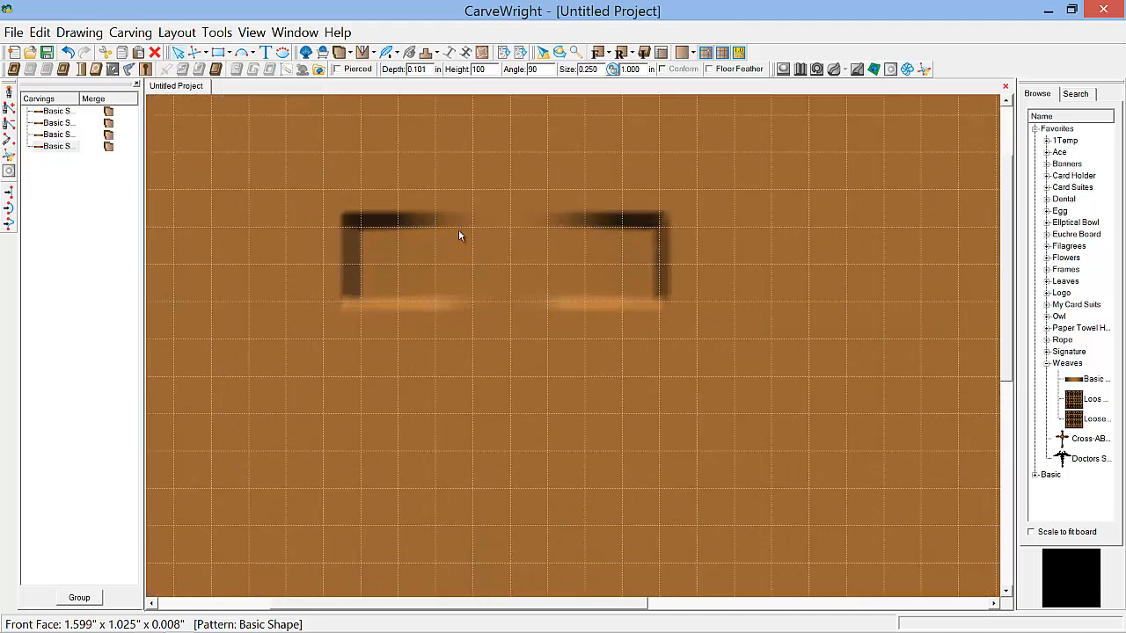
pyautogui.click(410, 244)
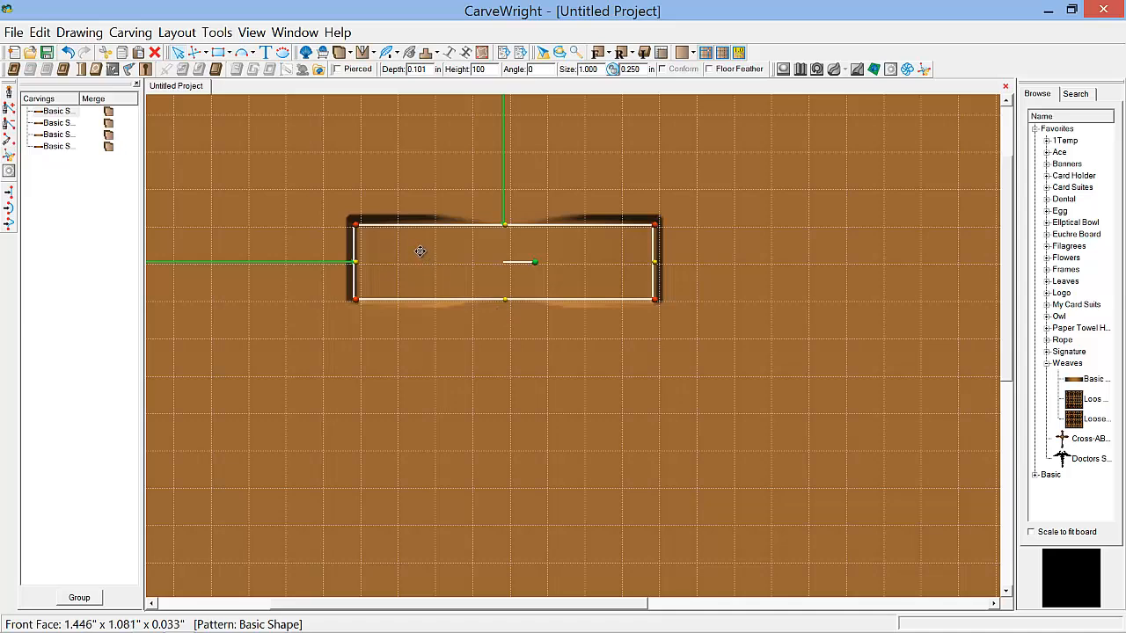
pyautogui.moveTo(419, 251); pyautogui.dragTo(415, 244)
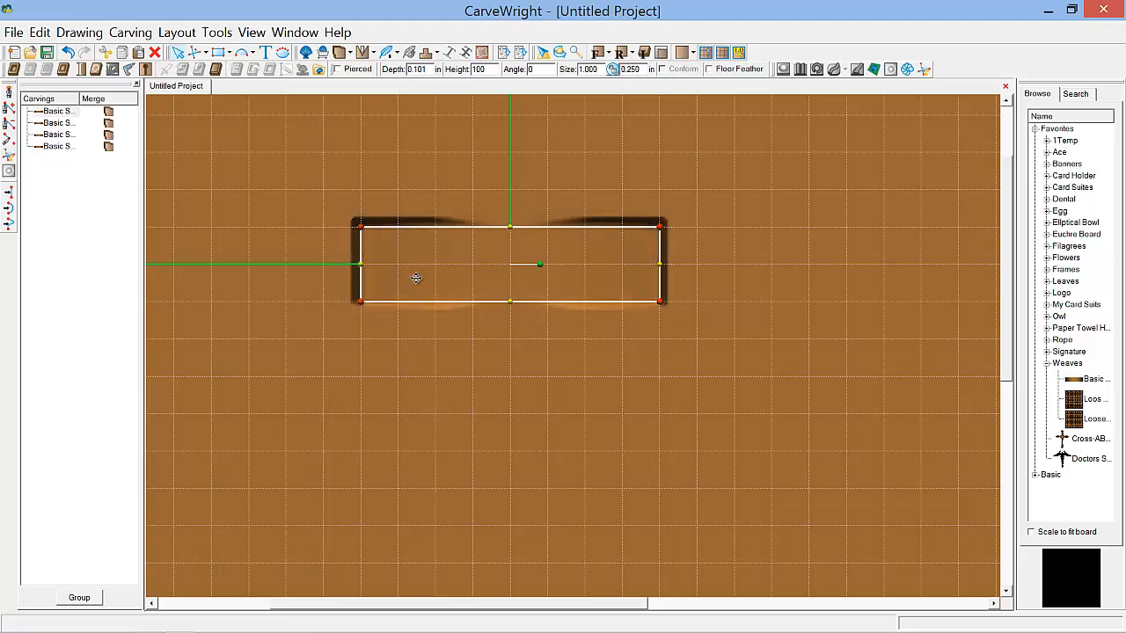
pyautogui.scroll(-3, 491, 284)
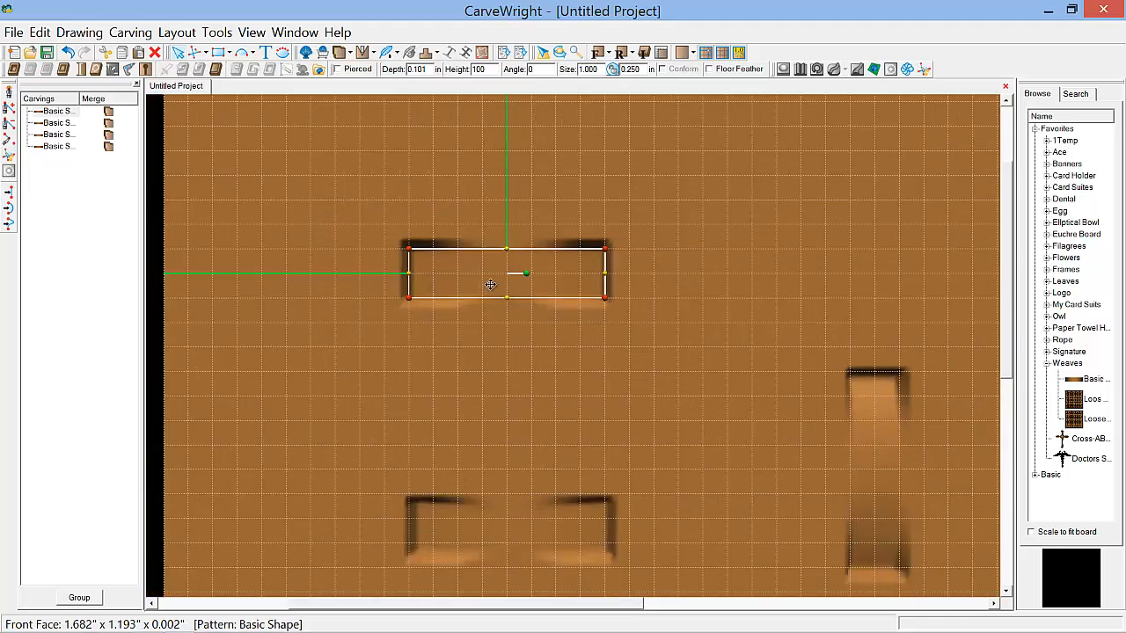
pyautogui.scroll(-1, 491, 284)
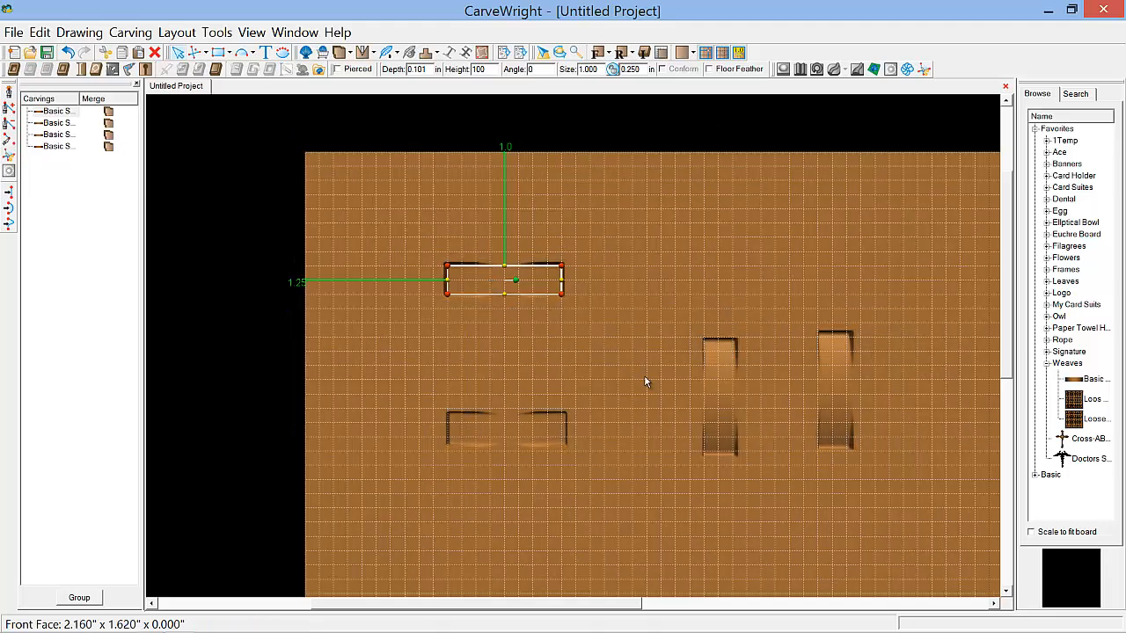
# Move the nearer vertical shape under the upper horizontal shape's center, 1.625 in from the board's left edge and 1.25 in from its top.
pyautogui.click(720, 399)
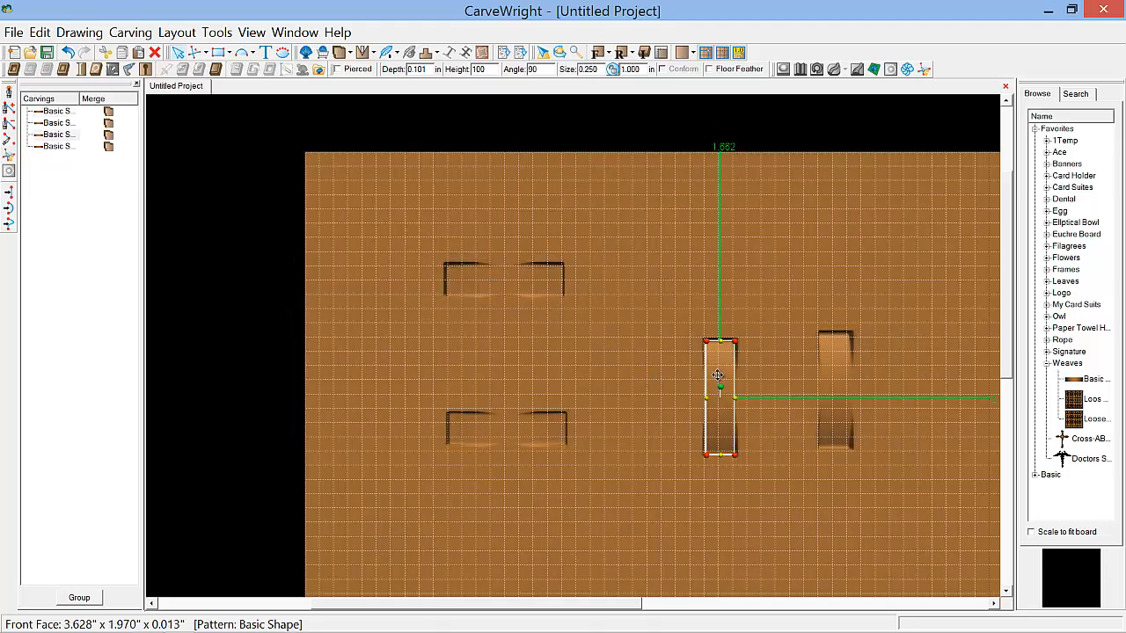
pyautogui.moveTo(717, 375); pyautogui.dragTo(506, 331)
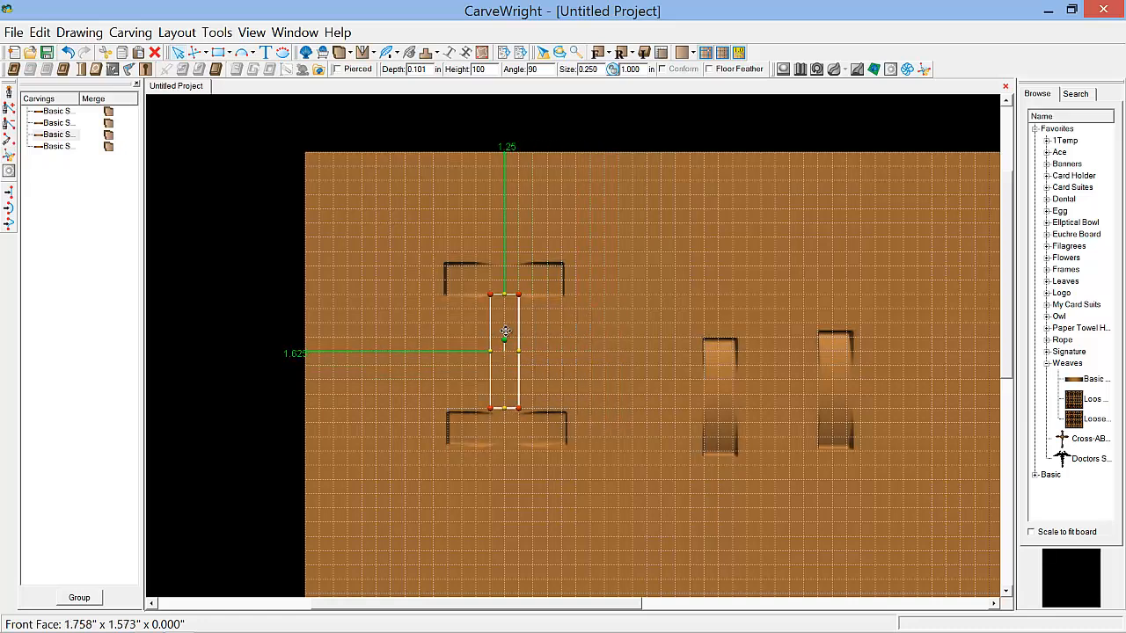
pyautogui.scroll(2, 512, 292)
pyautogui.scroll(2, 512, 293)
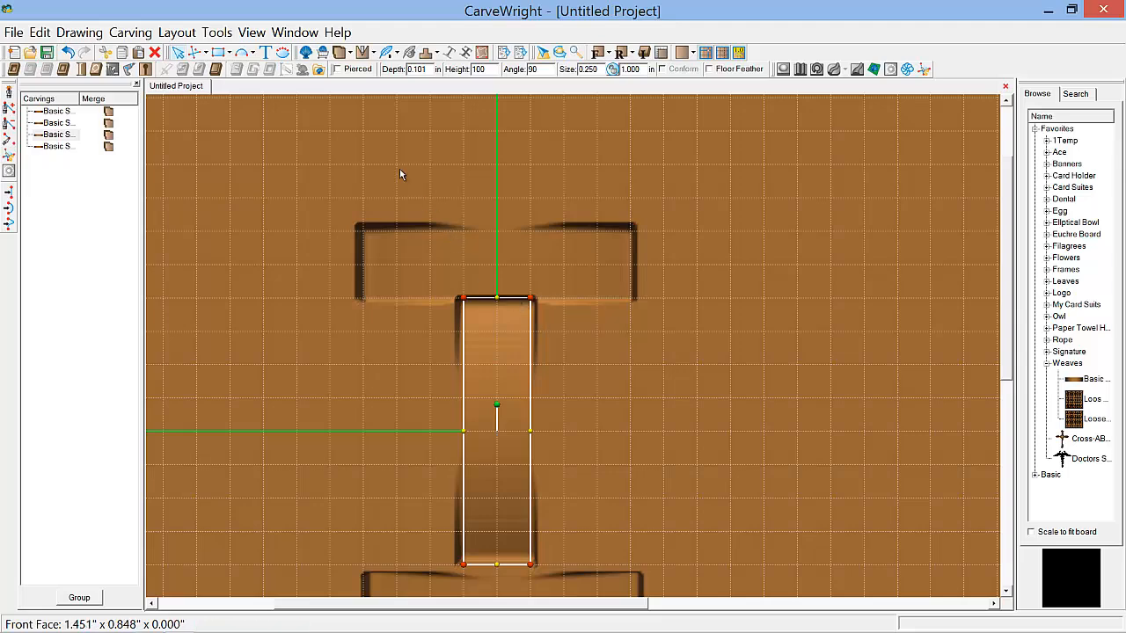
# Toggle the perspective view and return to a close-up of the placed shapes.
pyautogui.click(252, 33)
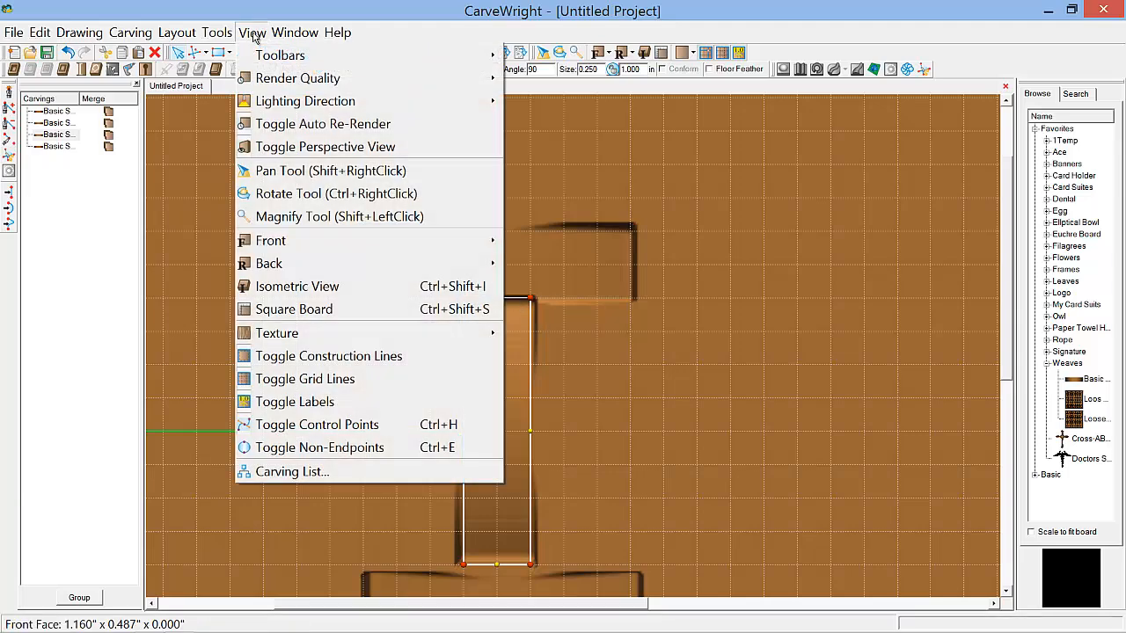
pyautogui.click(315, 147)
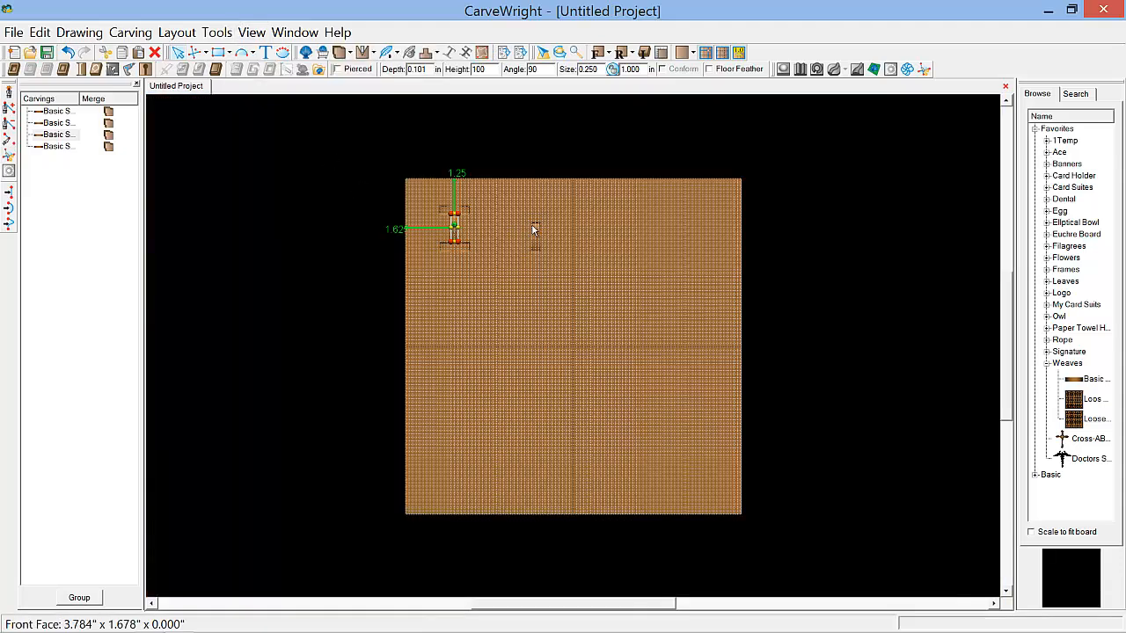
pyautogui.scroll(5, 432, 227)
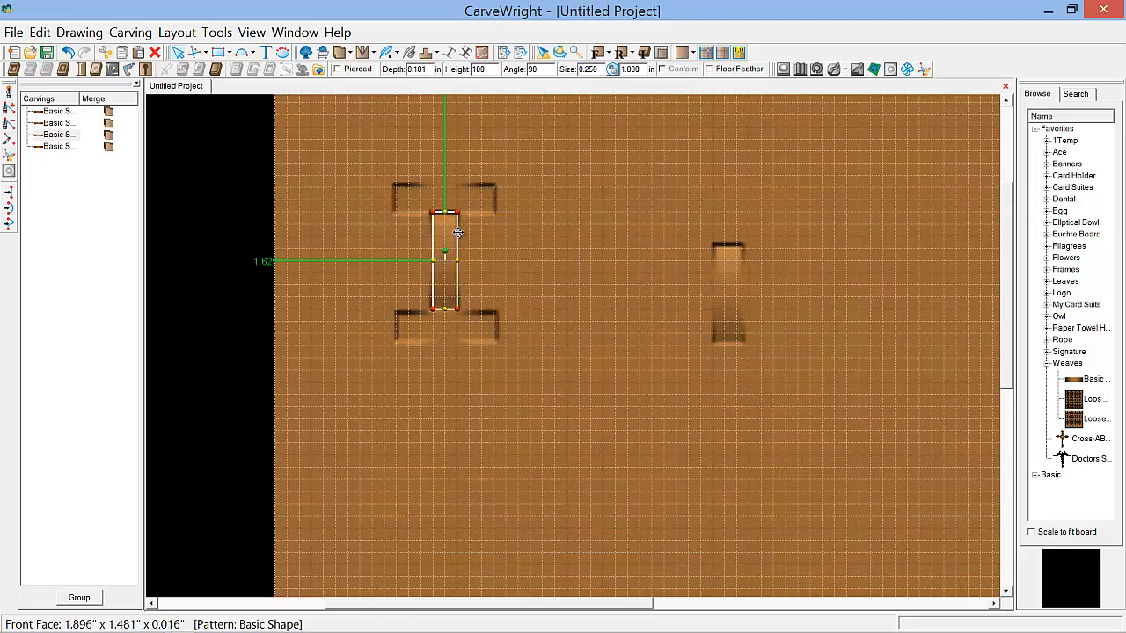
pyautogui.scroll(1, 459, 231)
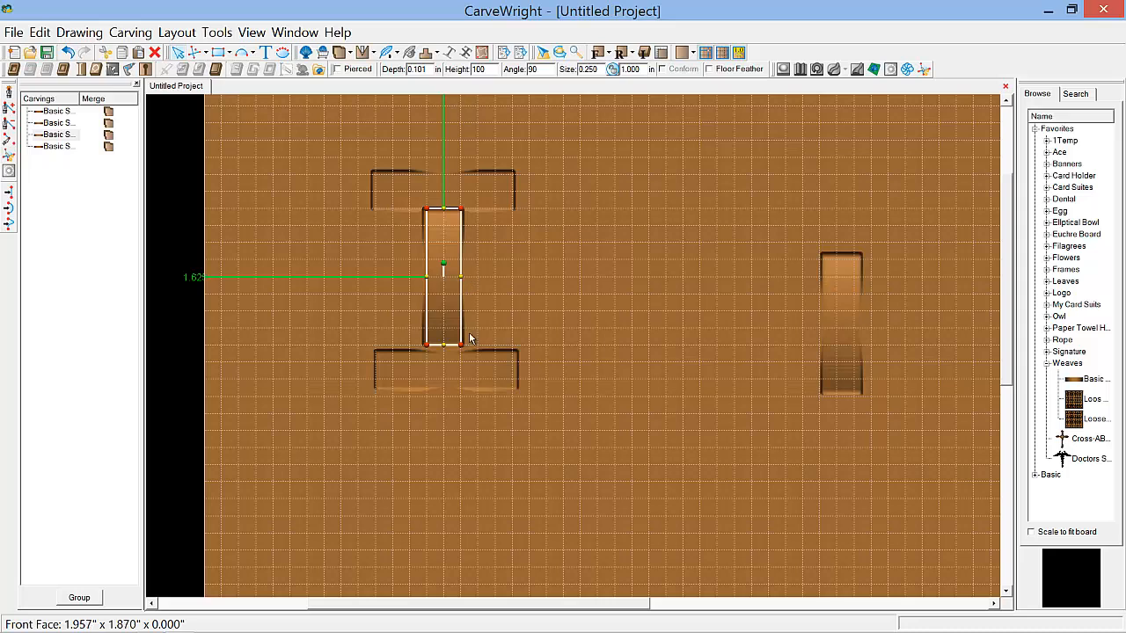
# Move the lower horizontal shape against the placed vertical's right side at mid-height, and the remaining vertical above its center, 2.25 in from the board's left edge.
pyautogui.click(447, 366)
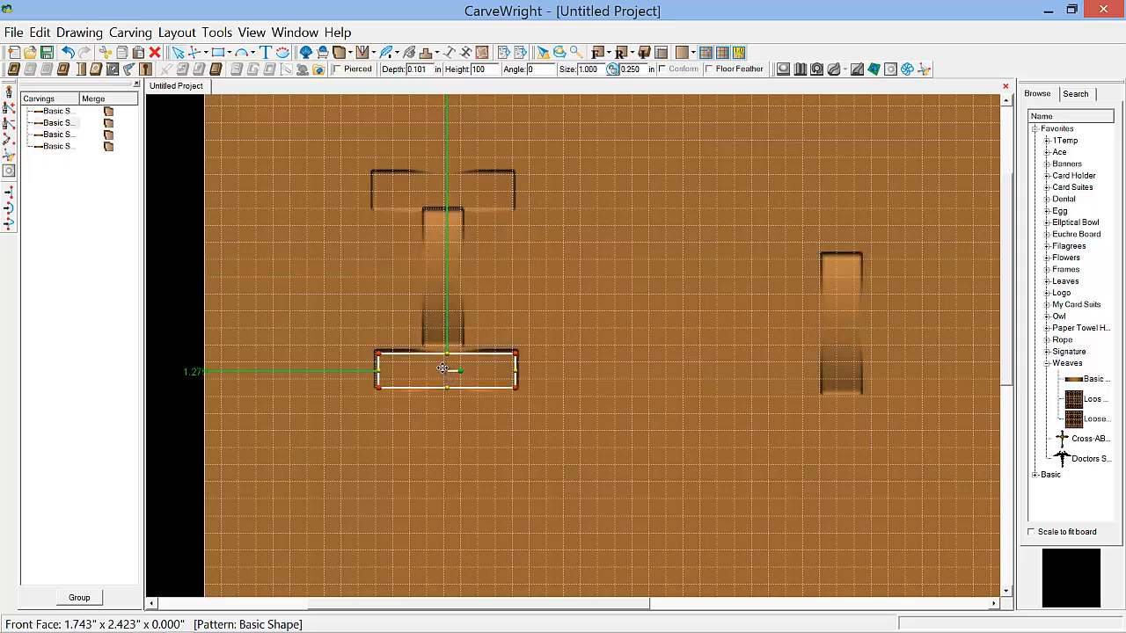
pyautogui.moveTo(441, 368); pyautogui.dragTo(523, 275)
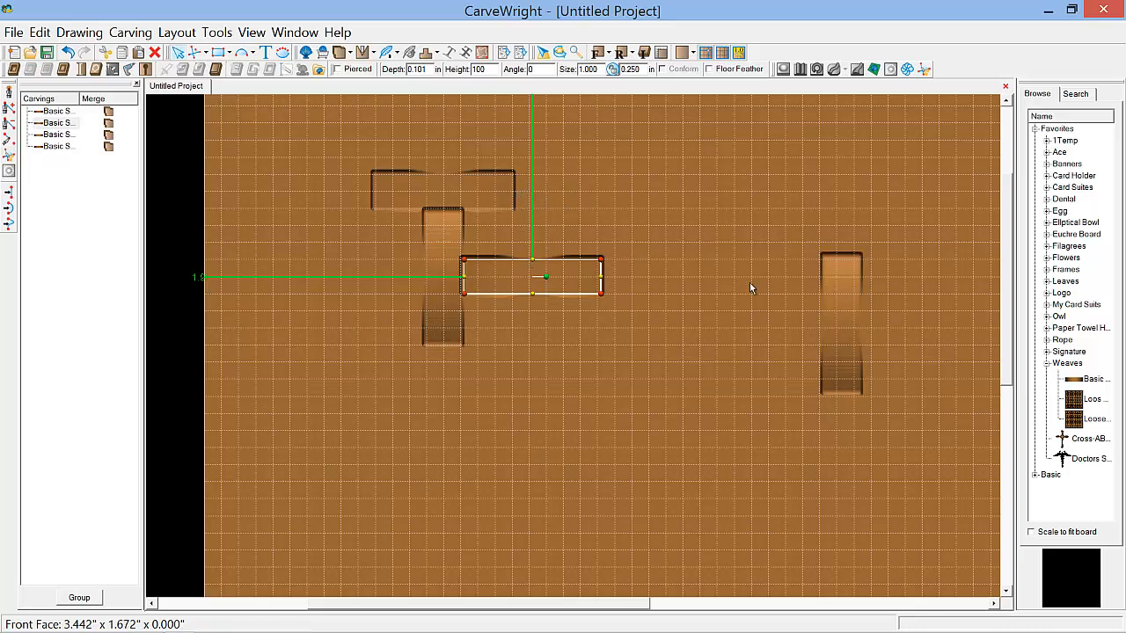
pyautogui.click(835, 316)
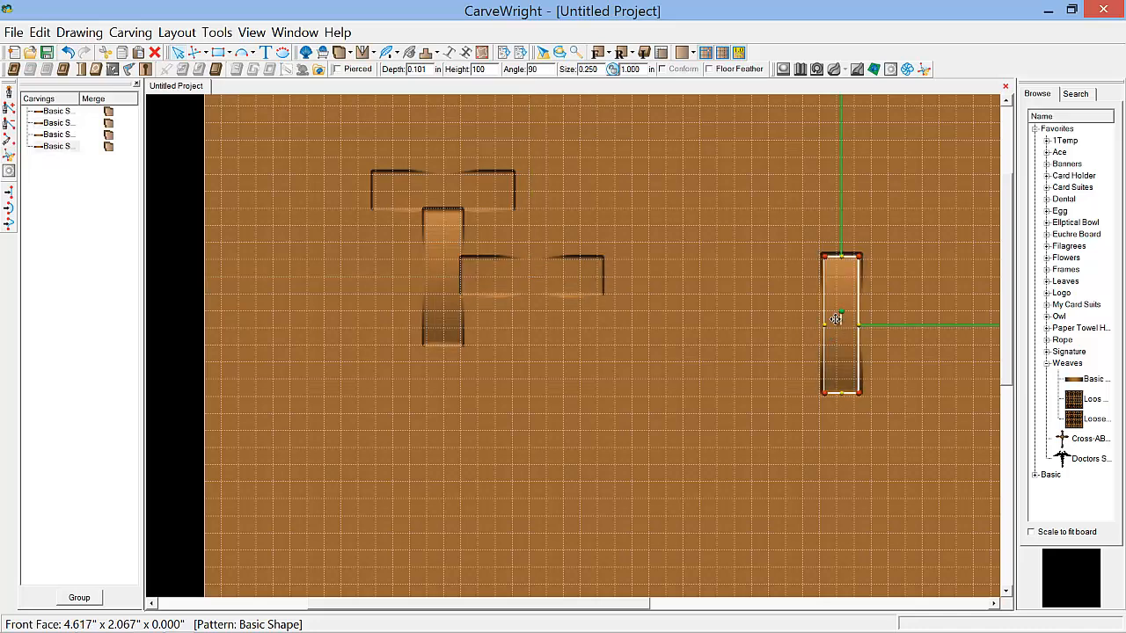
pyautogui.moveTo(835, 319); pyautogui.dragTo(528, 185)
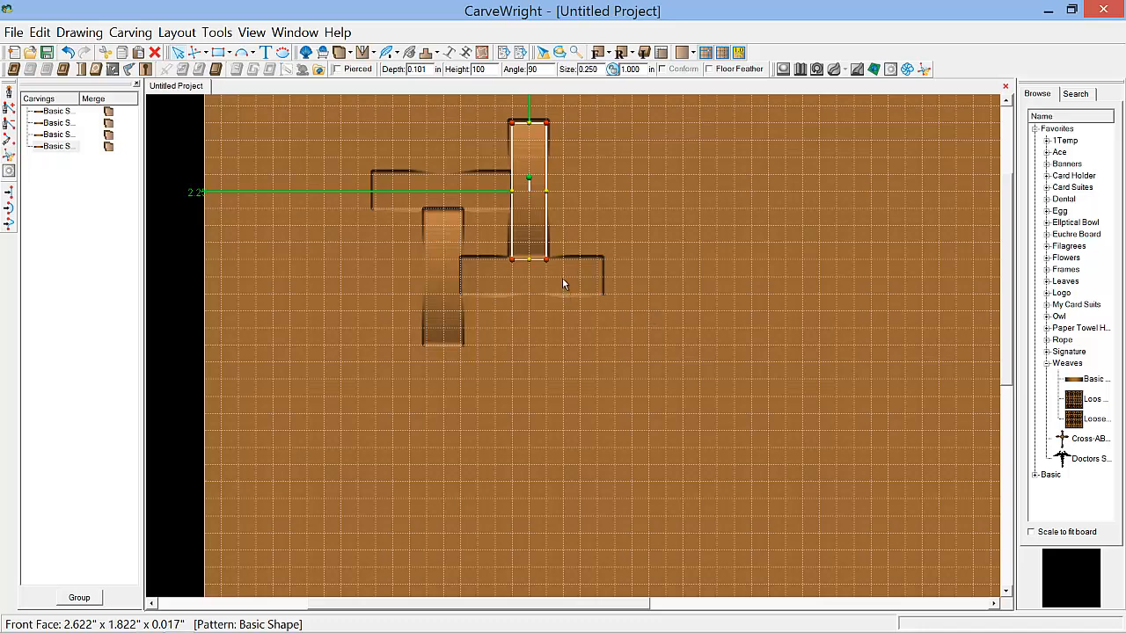
# Turn off snapping objects to the grid and hide the grid.
pyautogui.click(193, 35)
pyautogui.moveTo(194, 109)
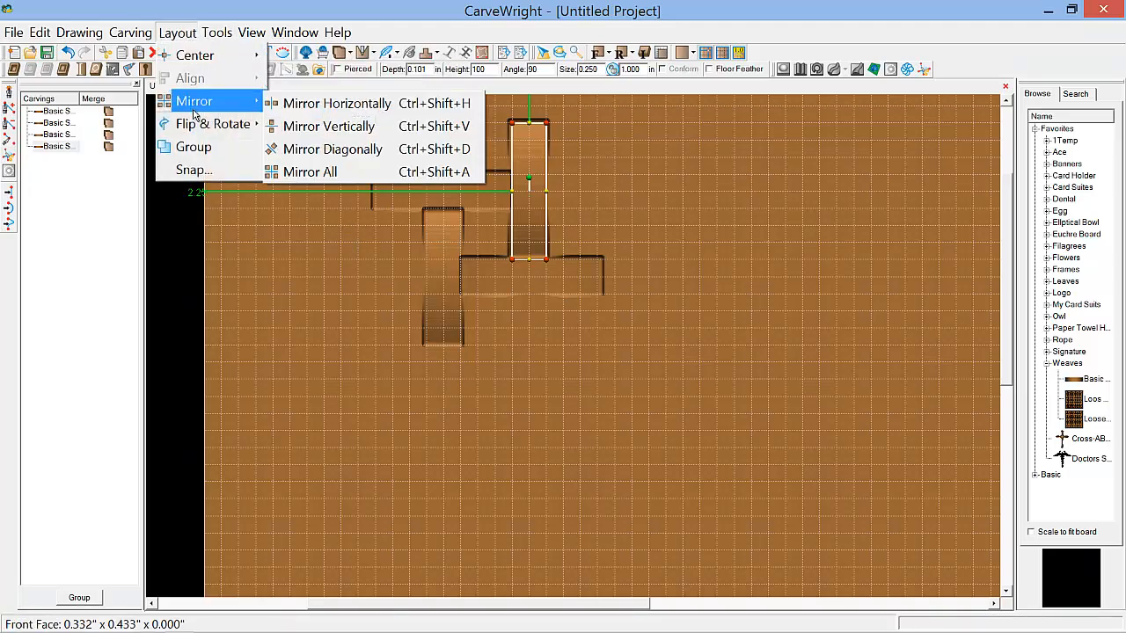
pyautogui.click(192, 171)
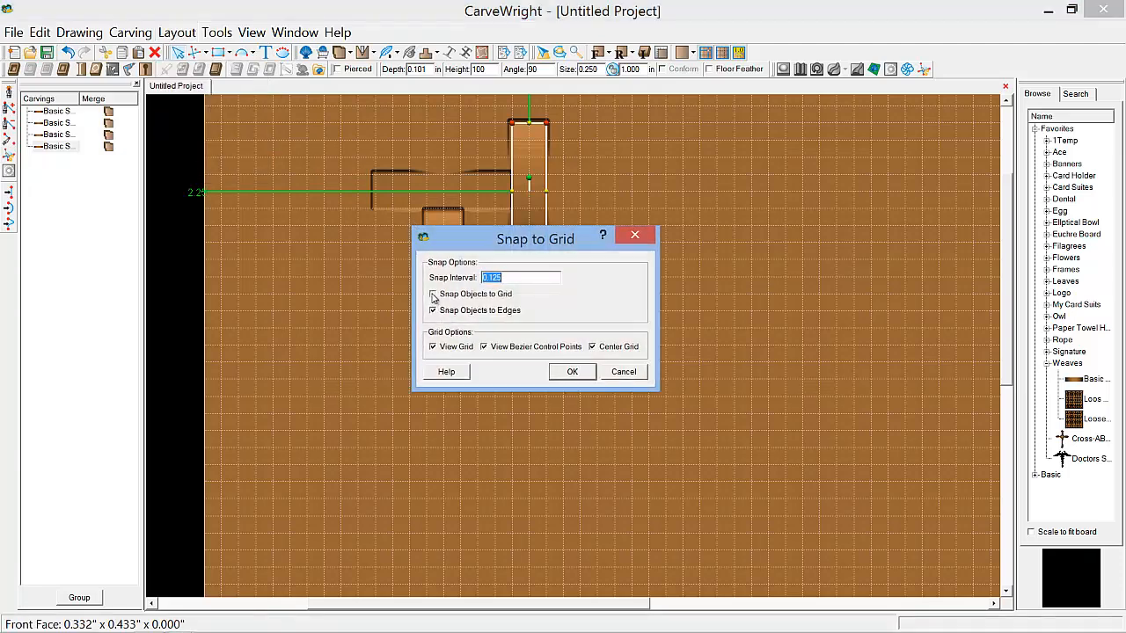
pyautogui.click(432, 295)
pyautogui.click(570, 373)
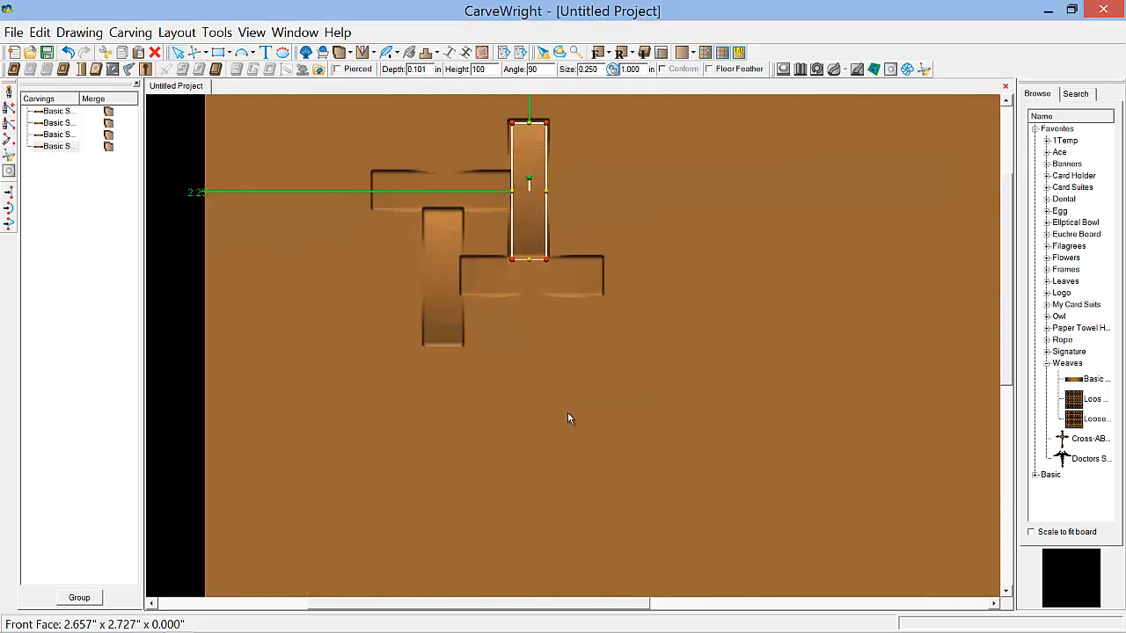
# Select all four interlocked shapes and set Copy Offset to repeat them horizontally with a count of 7 and 1.25 in spacing.
pyautogui.click(591, 368)
pyautogui.scroll(-1, 605, 339)
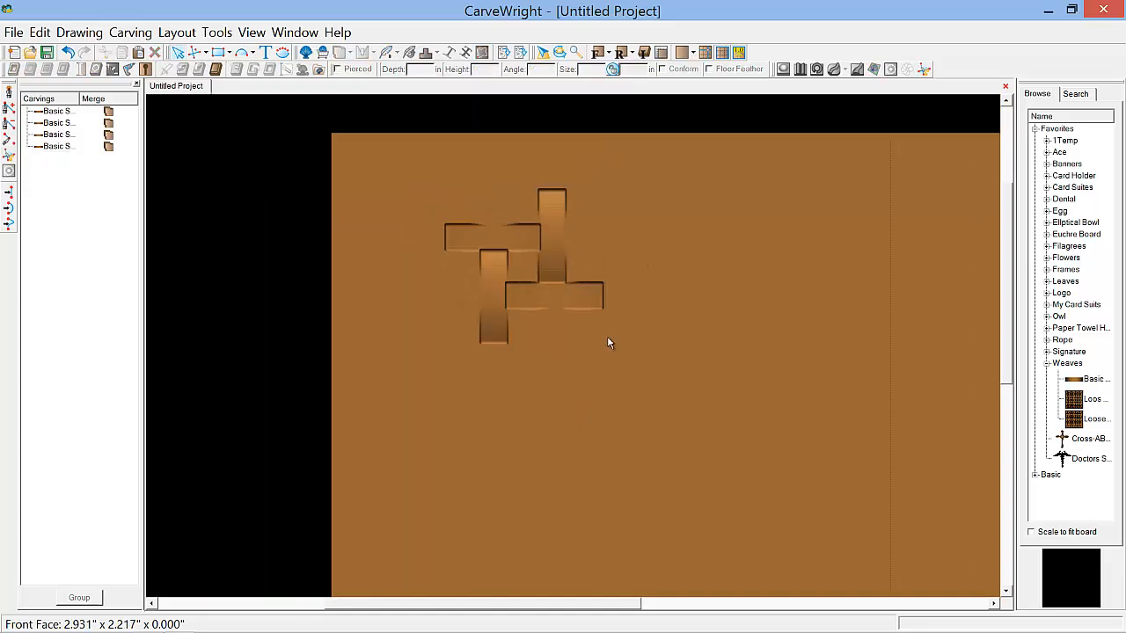
pyautogui.scroll(-1, 620, 322)
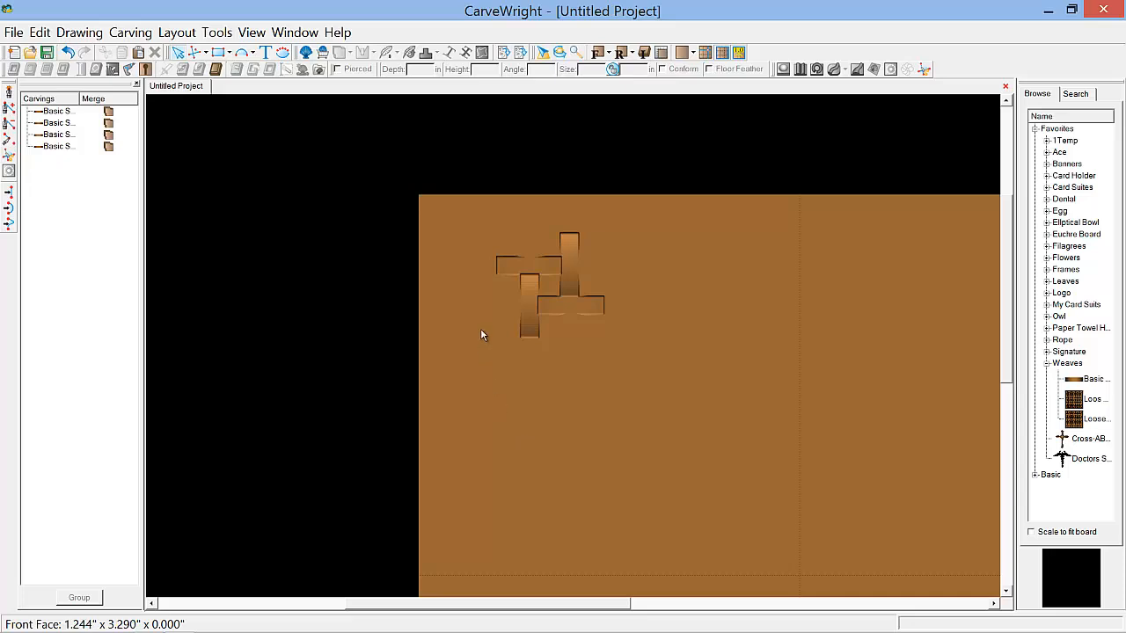
pyautogui.moveTo(463, 208); pyautogui.dragTo(658, 355)
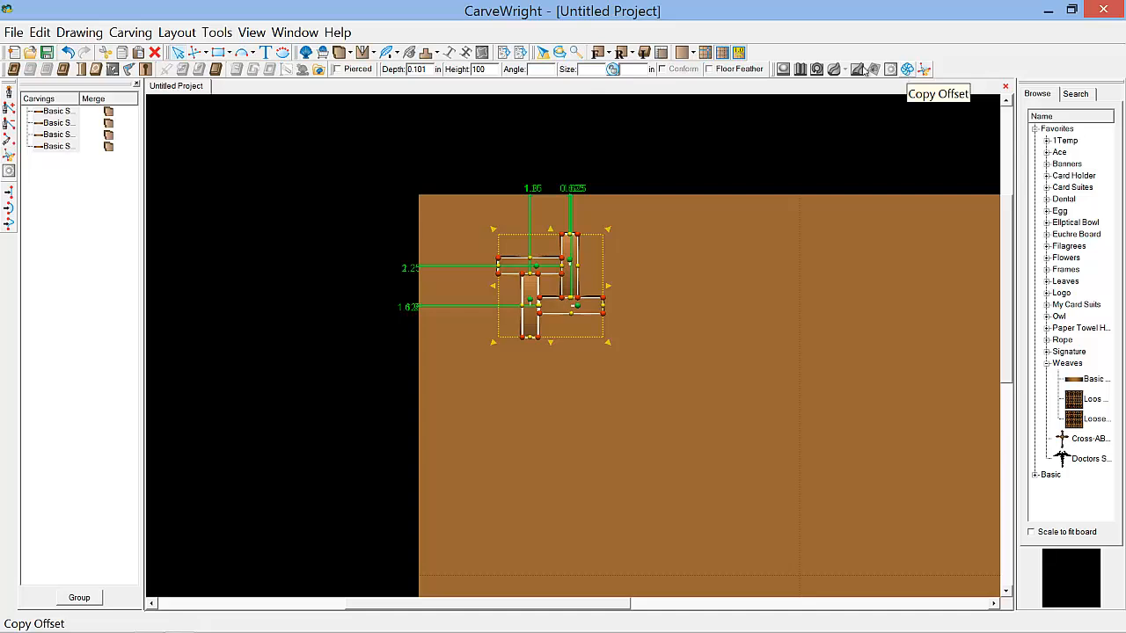
pyautogui.click(211, 33)
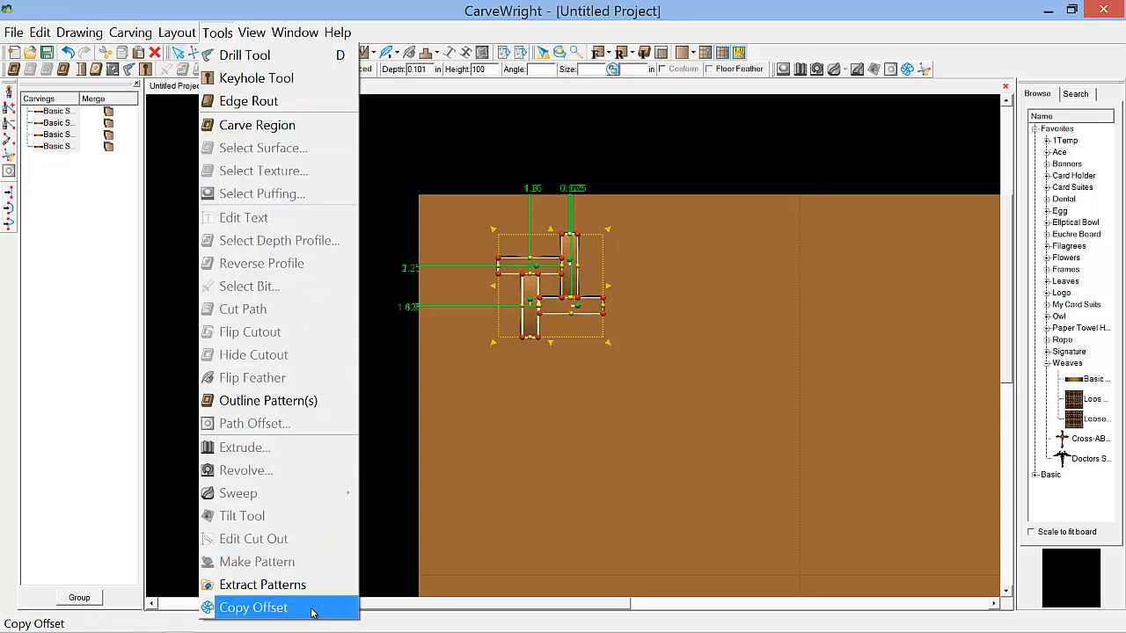
pyautogui.click(255, 608)
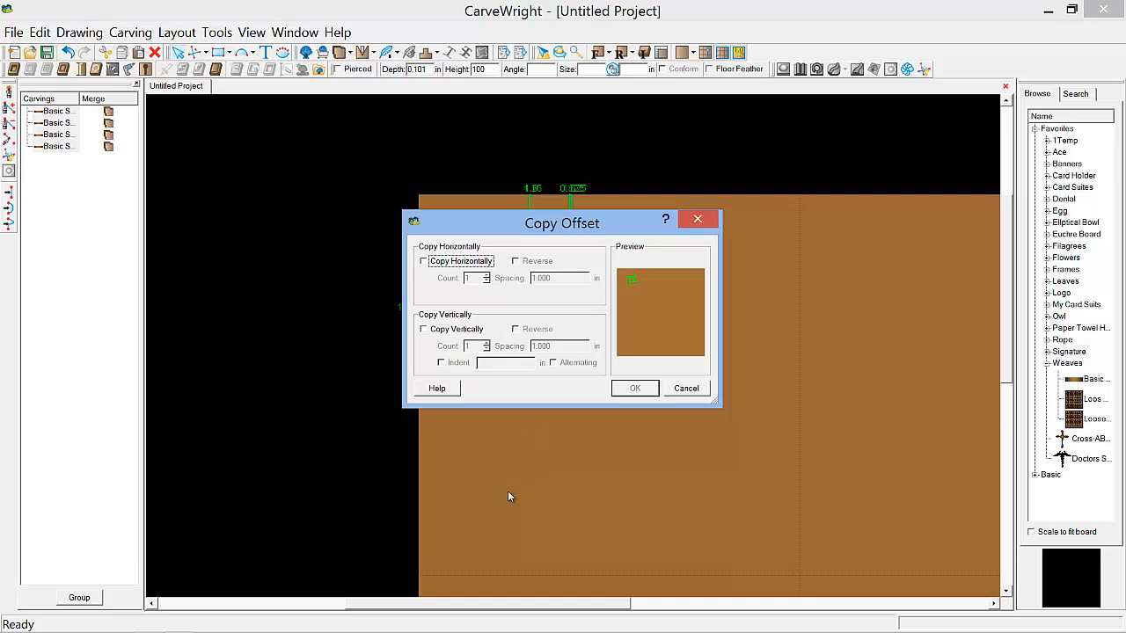
pyautogui.click(438, 262)
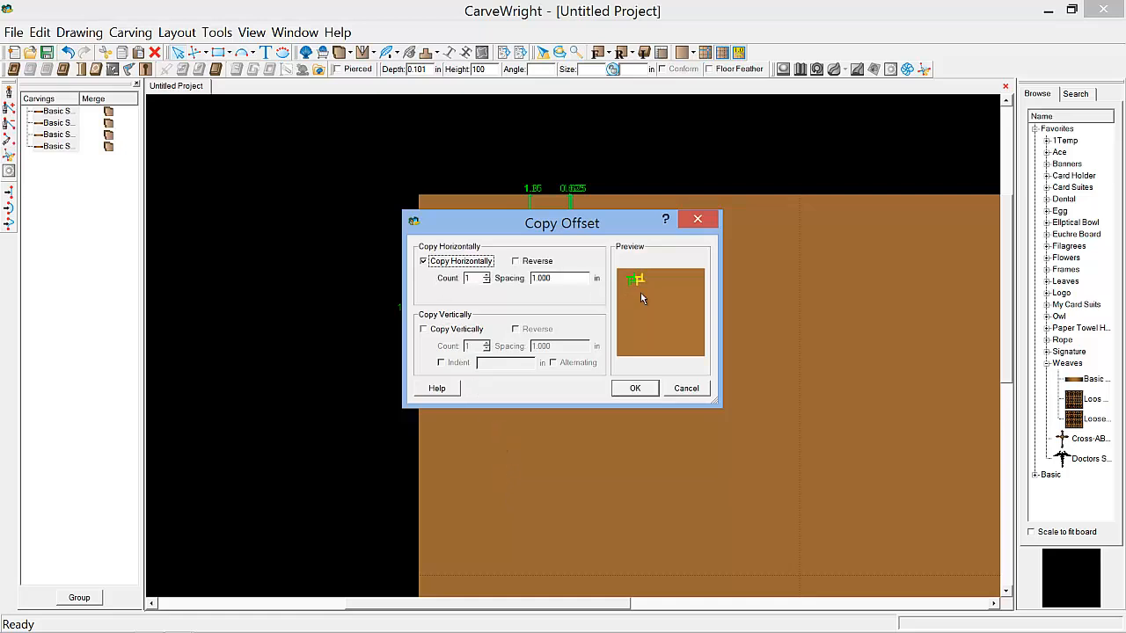
pyautogui.doubleClick(469, 278)
pyautogui.moveTo(558, 278); pyautogui.dragTo(529, 282)
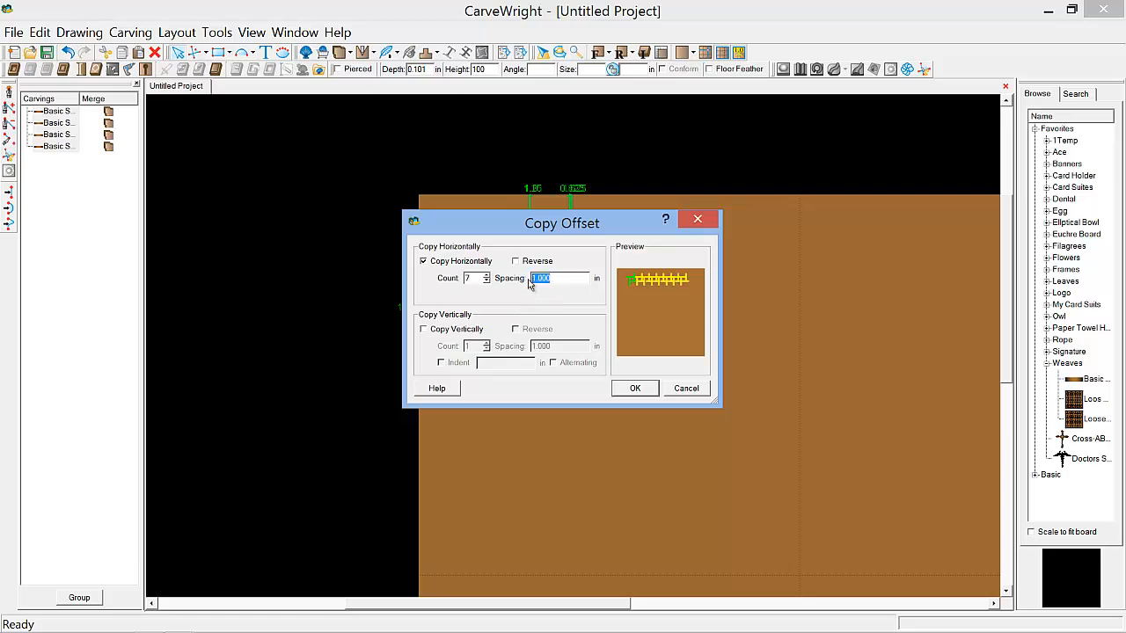
pyautogui.write('1.25')
# Add vertical copying with a count of 7 and 1.25 in spacing, and create the copies.
pyautogui.moveTo(533, 230); pyautogui.dragTo(536, 375)
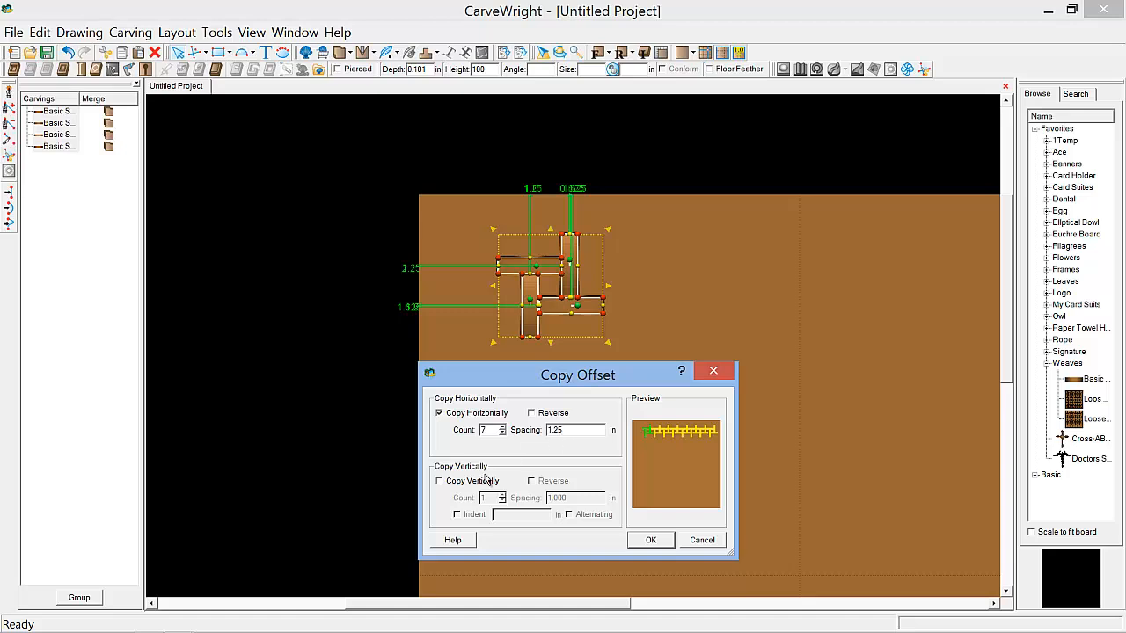
pyautogui.click(440, 481)
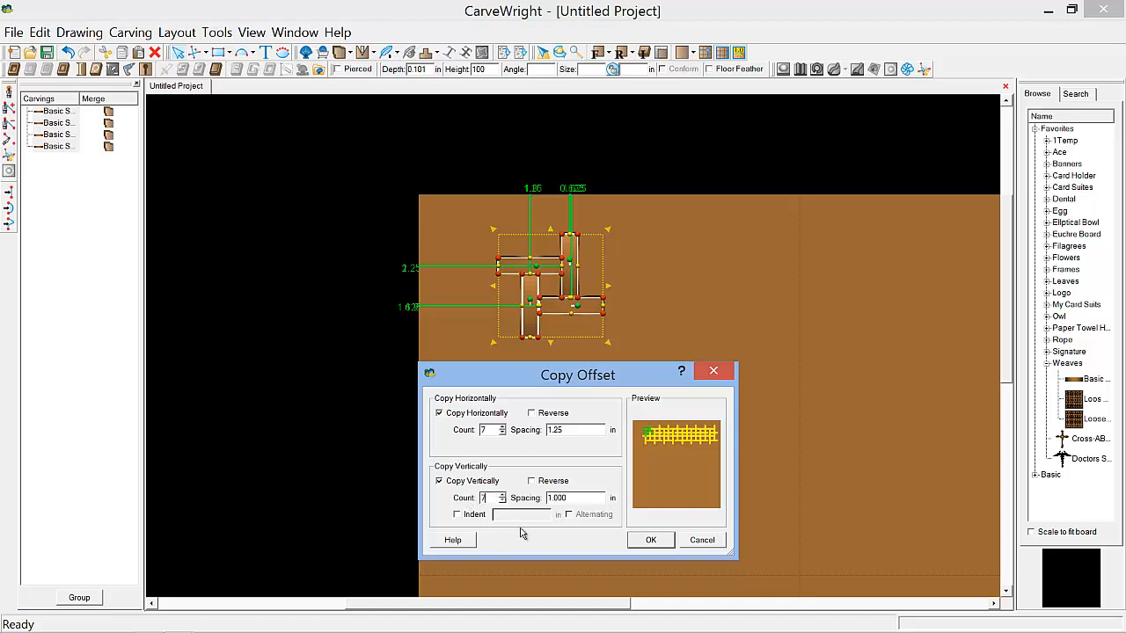
pyautogui.moveTo(585, 497); pyautogui.dragTo(536, 501)
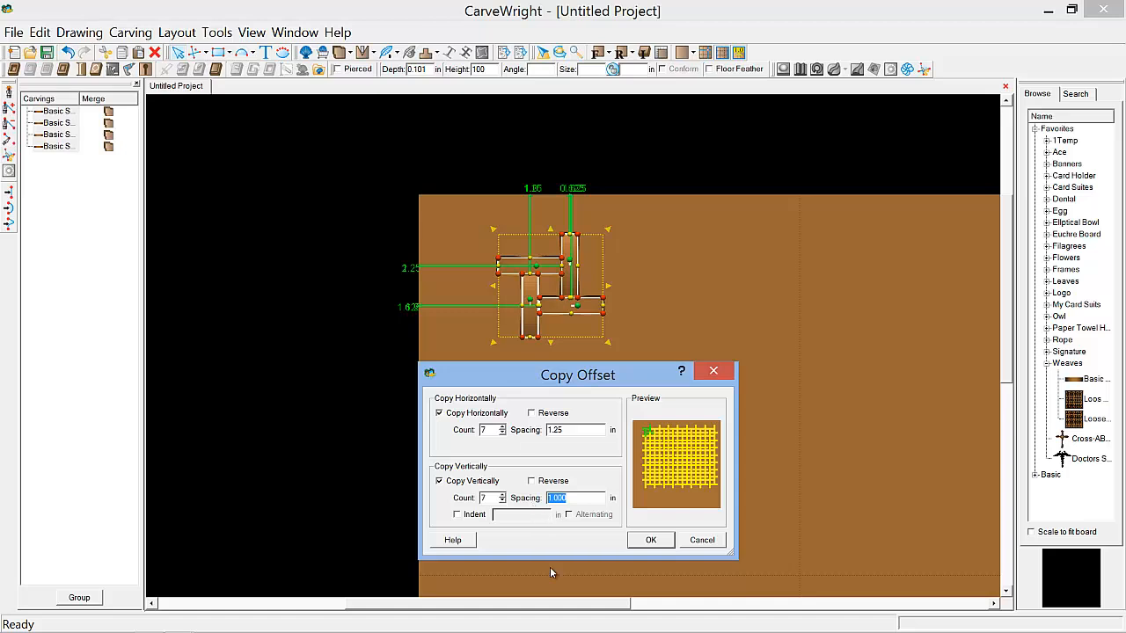
pyautogui.write('1.2')
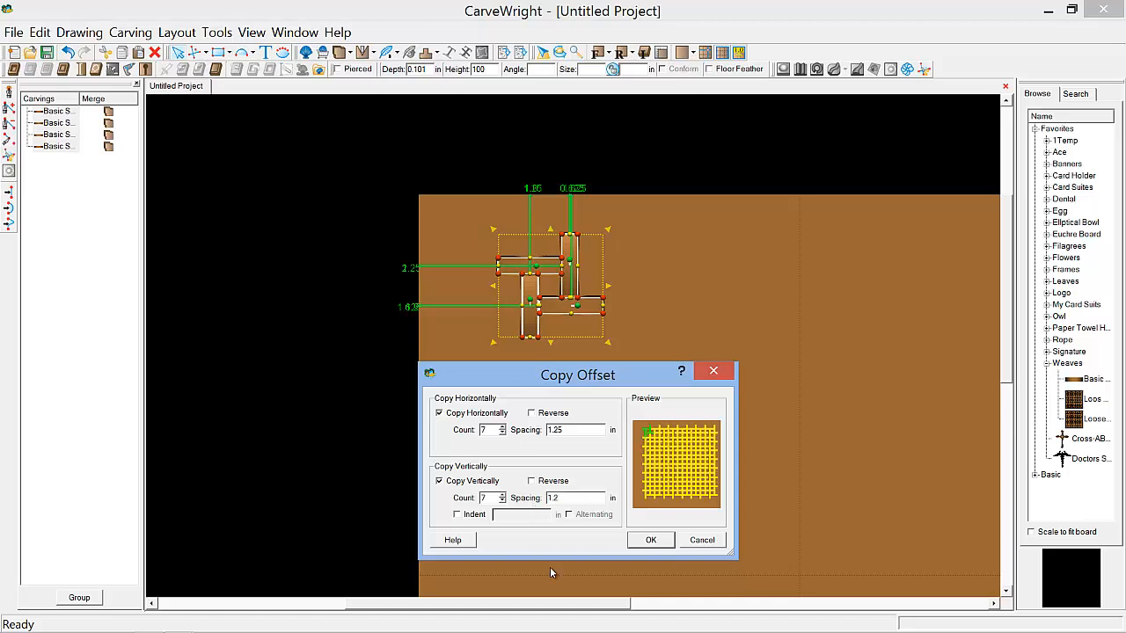
pyautogui.write('5')
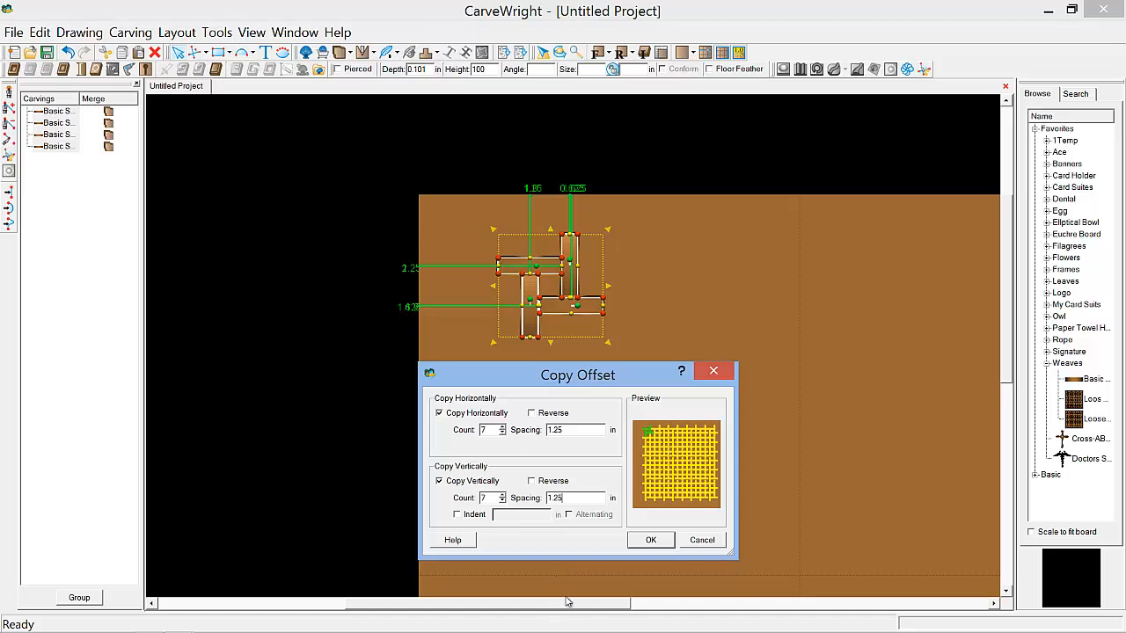
pyautogui.click(651, 540)
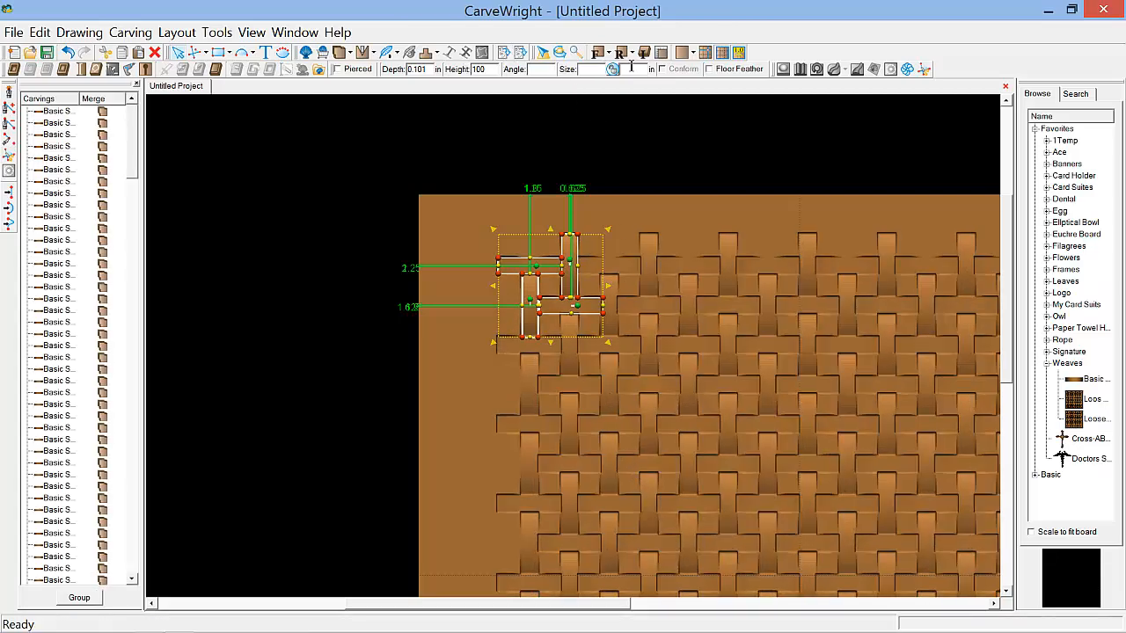
# Select the entire weave and center it as a group horizontally on the board.
pyautogui.click(599, 53)
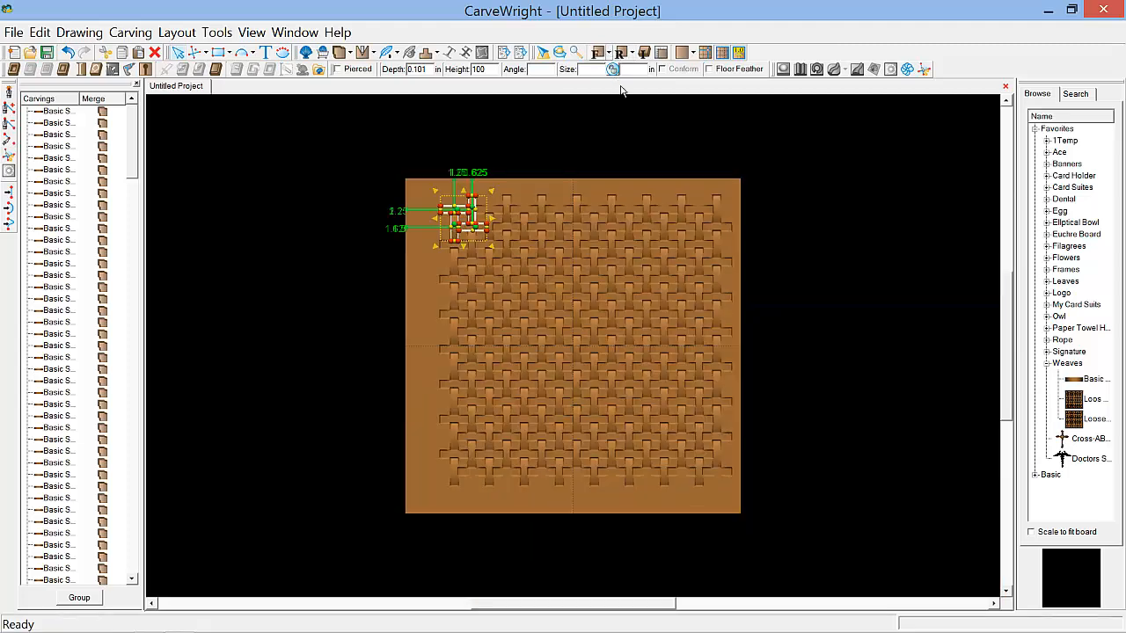
pyautogui.scroll(1, 552, 263)
pyautogui.scroll(2, 553, 270)
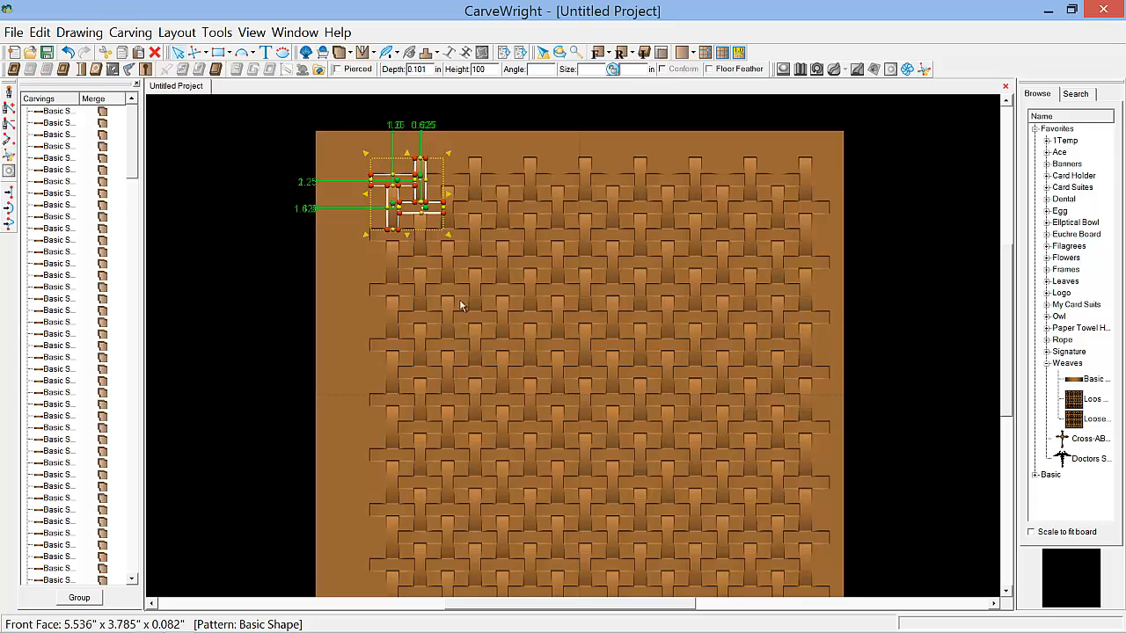
pyautogui.click(350, 284)
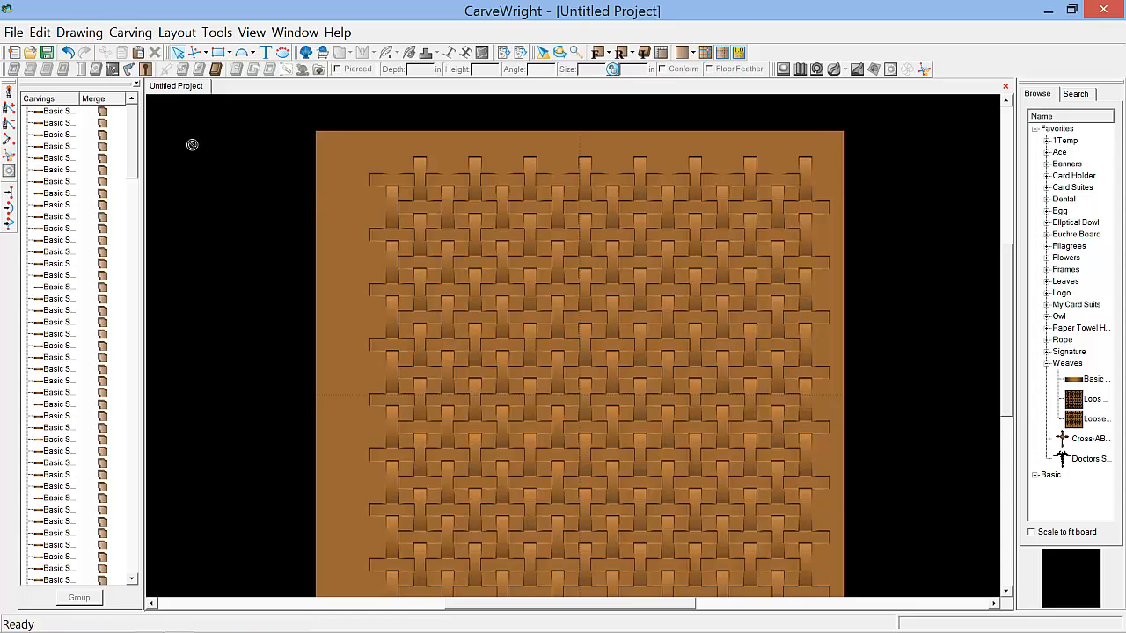
pyautogui.click(39, 33)
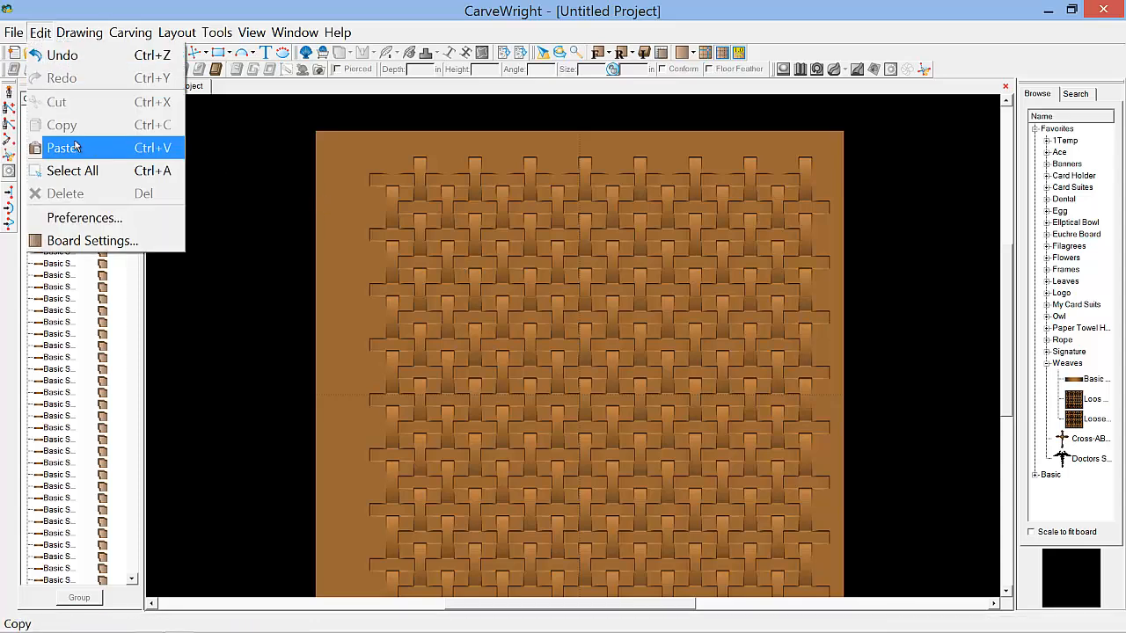
pyautogui.click(75, 171)
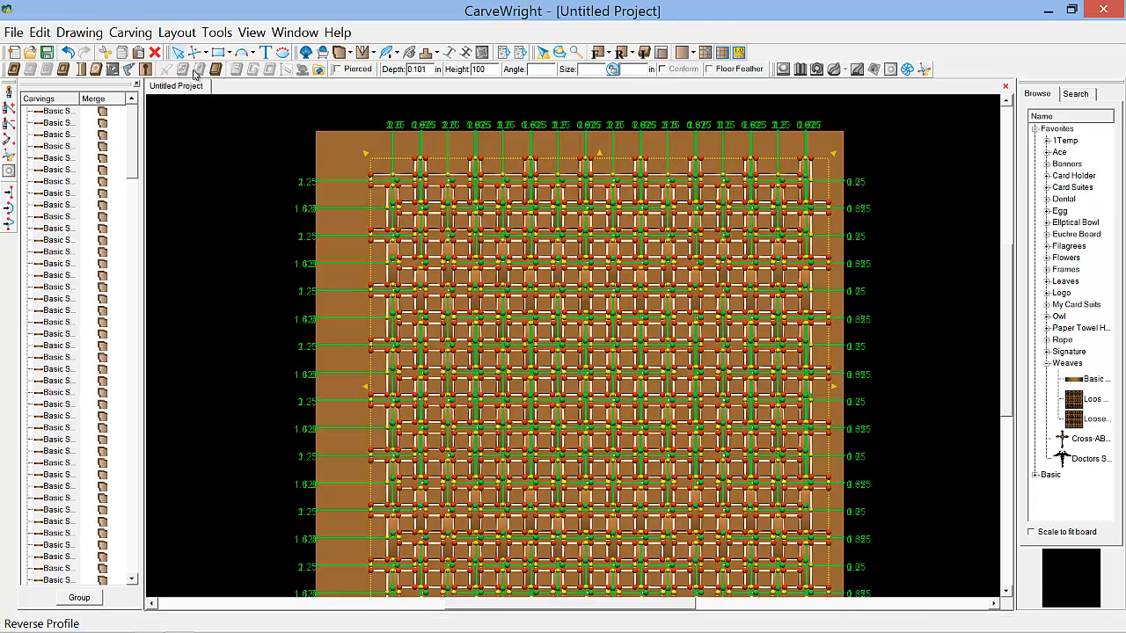
pyautogui.click(178, 33)
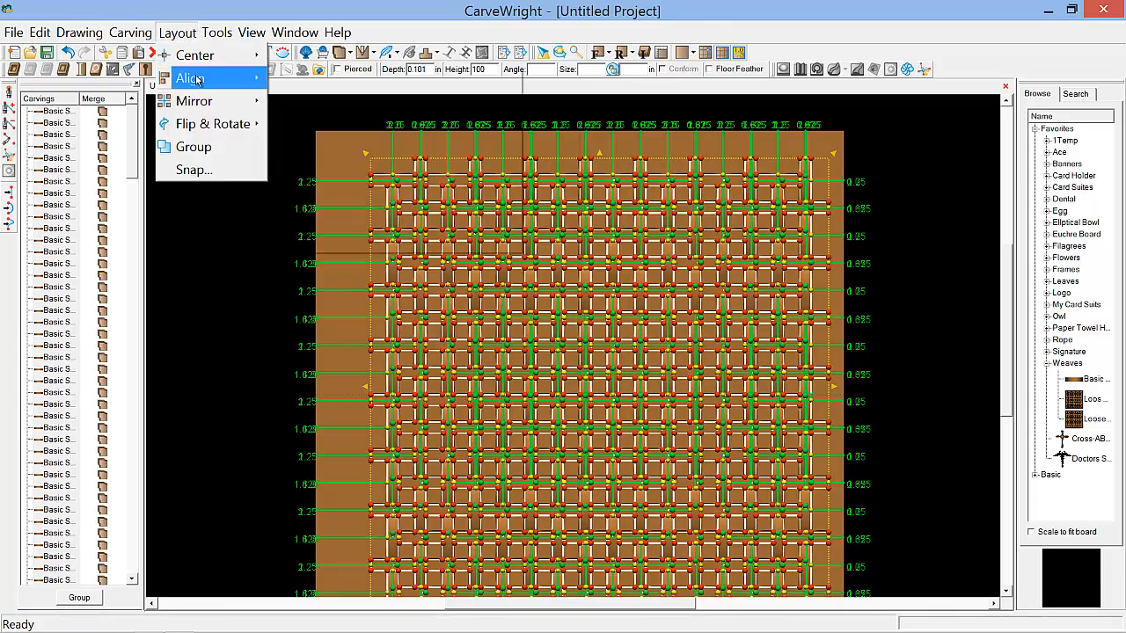
pyautogui.moveTo(200, 78)
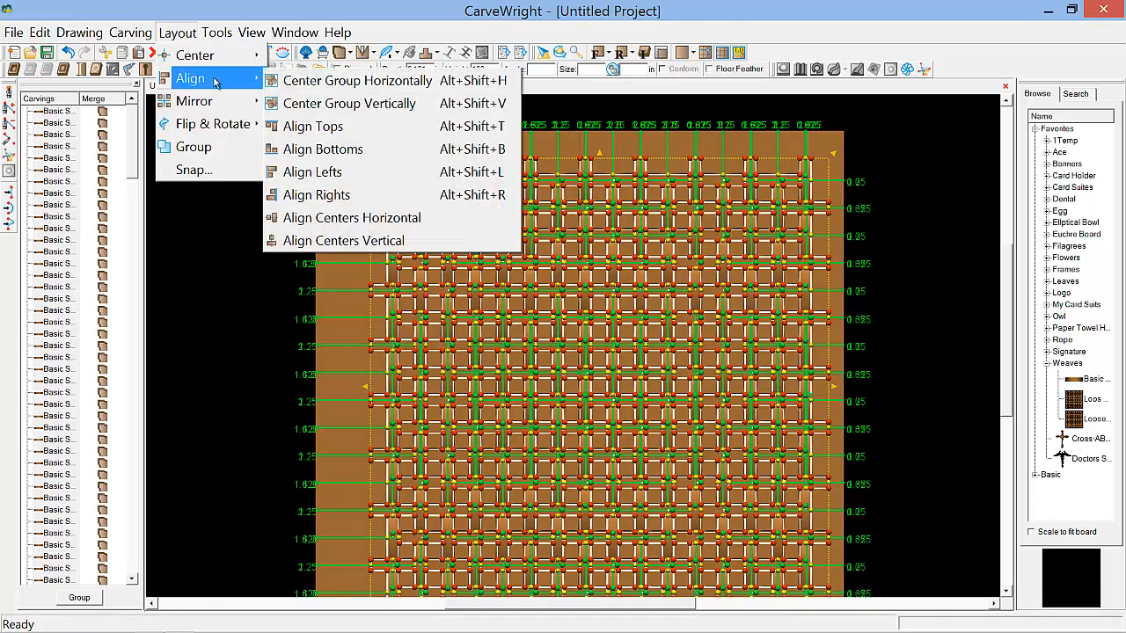
pyautogui.click(333, 80)
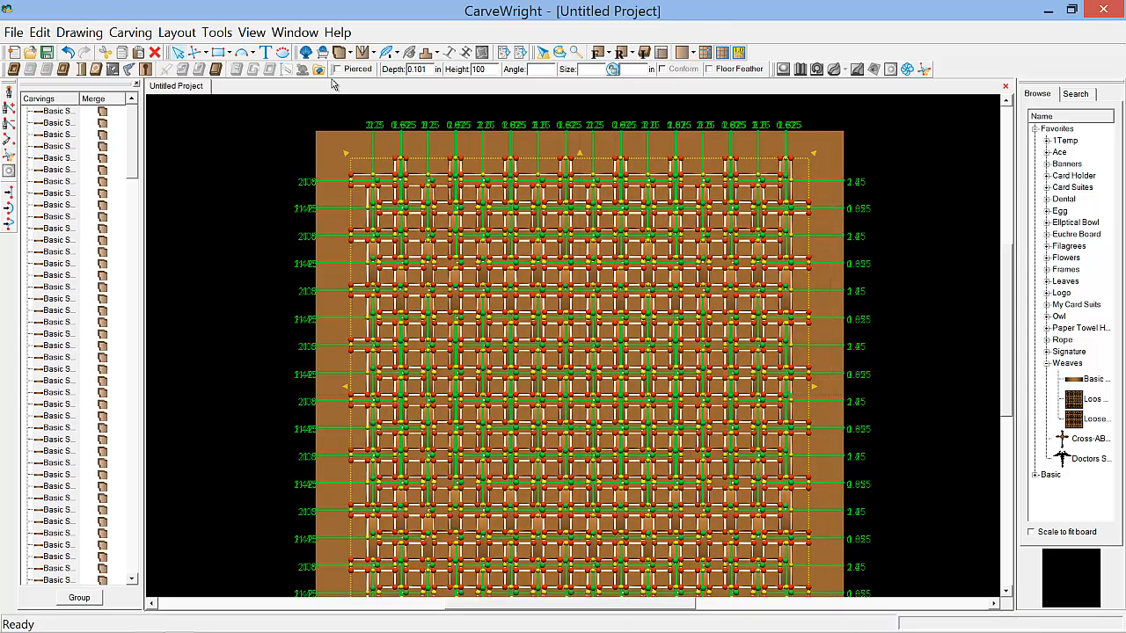
# Center the selected weave group vertically on the board and deselect it.
pyautogui.click(178, 32)
pyautogui.moveTo(199, 80)
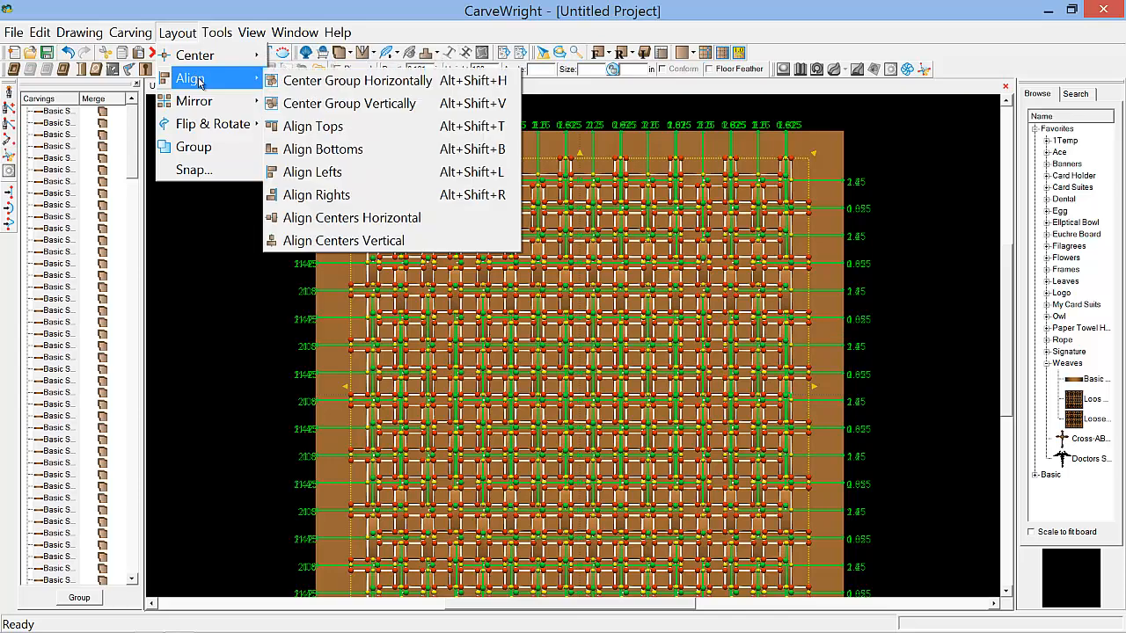
pyautogui.click(340, 104)
pyautogui.scroll(-1, 501, 199)
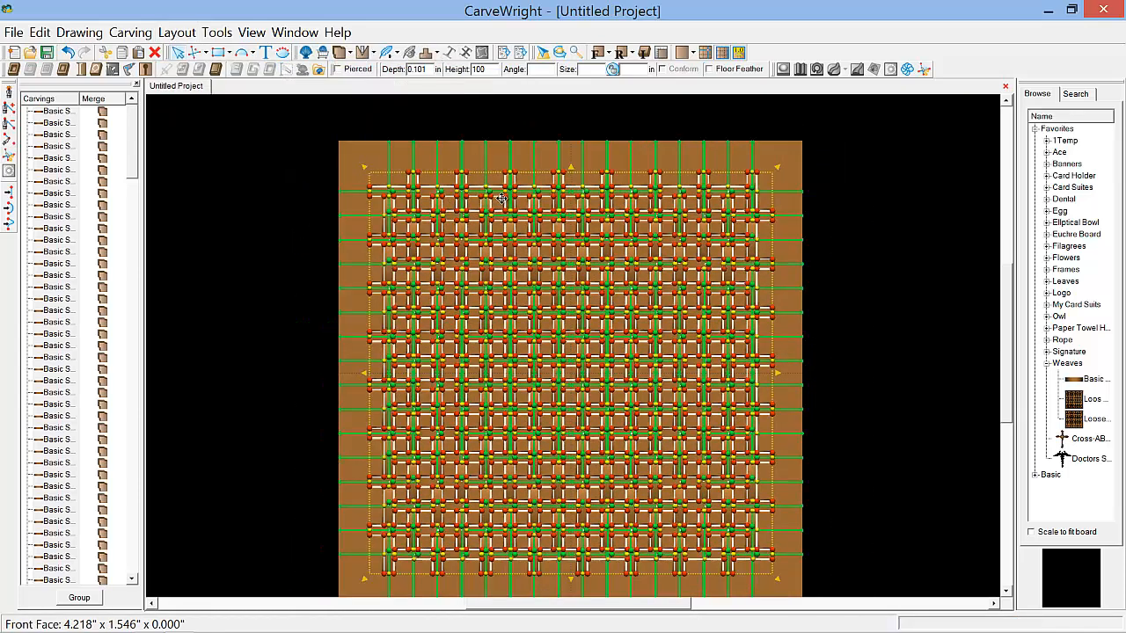
pyautogui.scroll(-1, 503, 220)
pyautogui.scroll(1, 607, 374)
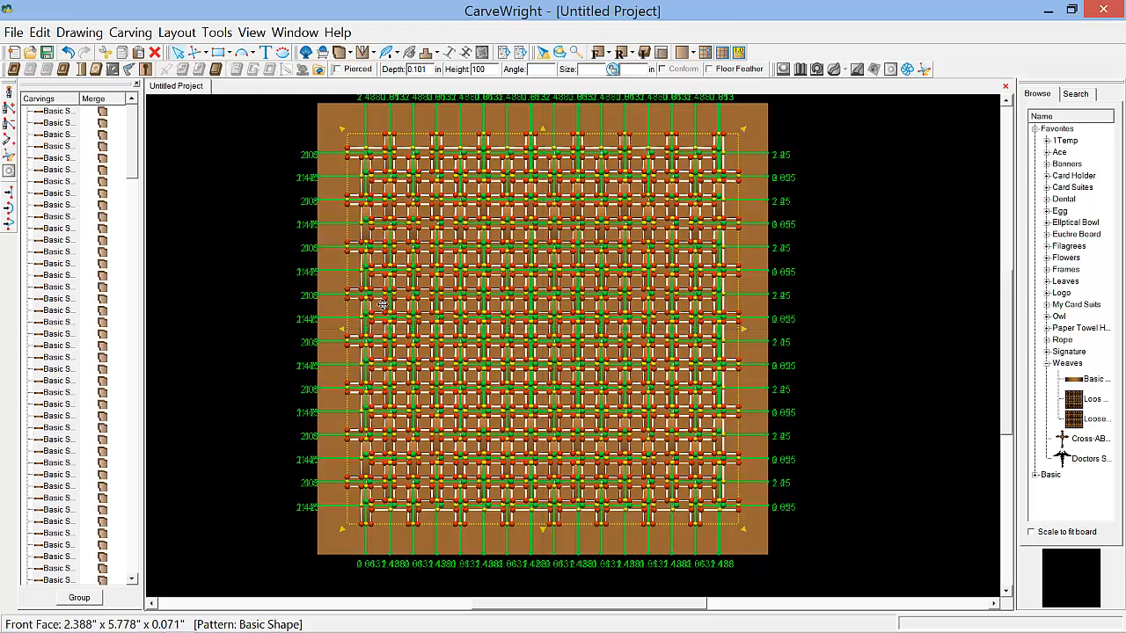
pyautogui.click(278, 293)
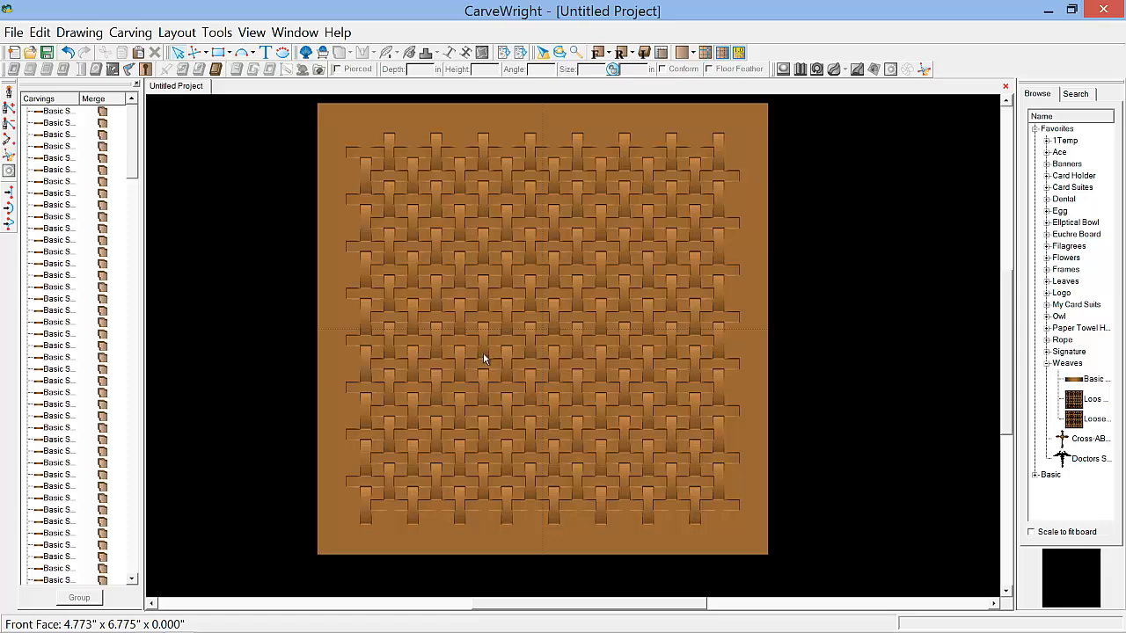
# Draw a rectangle about 11.42 × 11.13 in around the weave and center it both ways on the board.
pyautogui.click(218, 55)
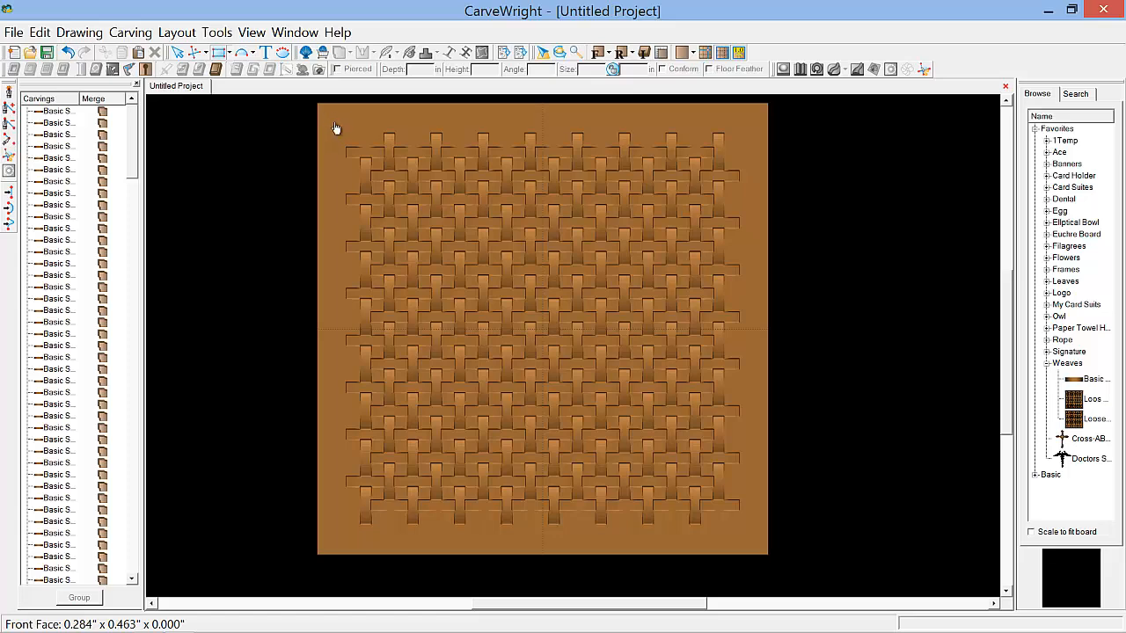
pyautogui.moveTo(329, 122); pyautogui.dragTo(759, 547)
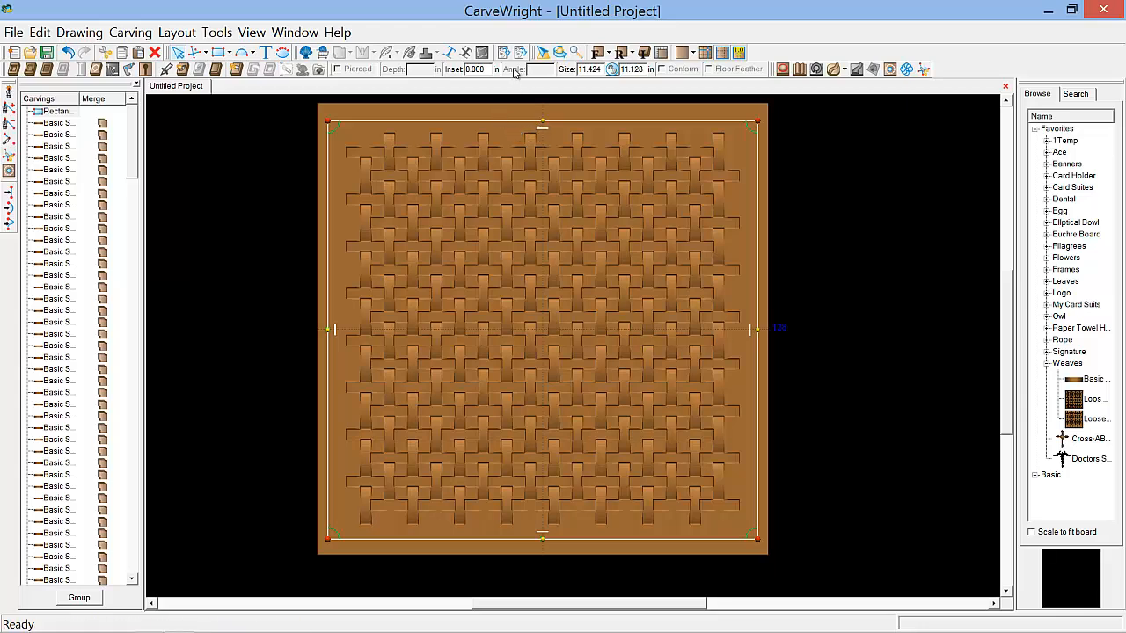
pyautogui.rightClick(422, 139)
pyautogui.moveTo(508, 148)
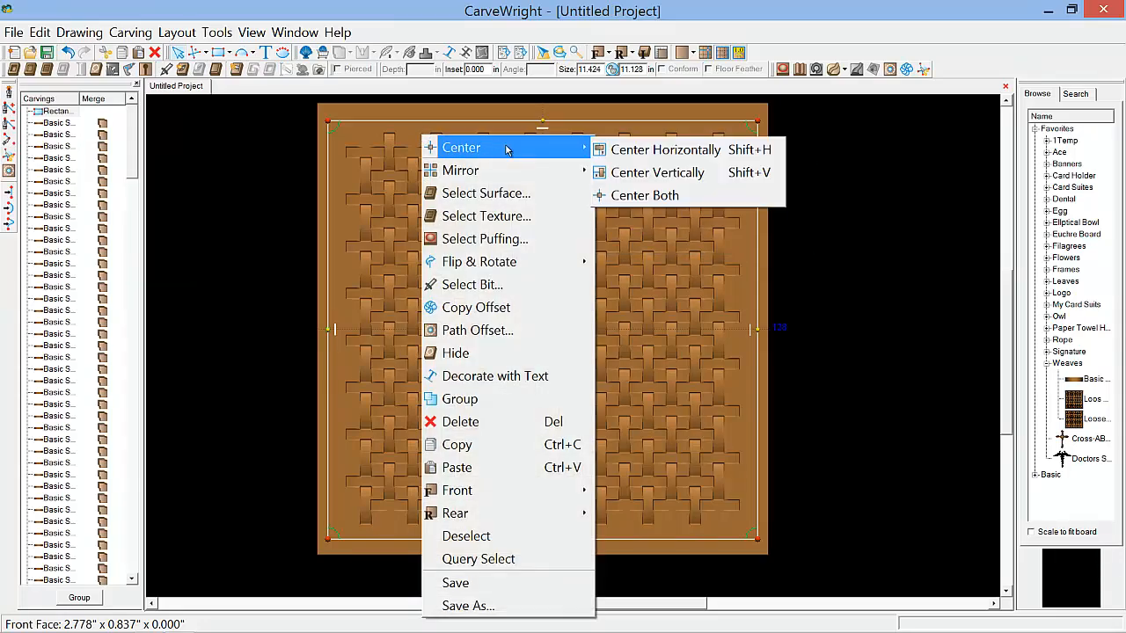
pyautogui.click(654, 201)
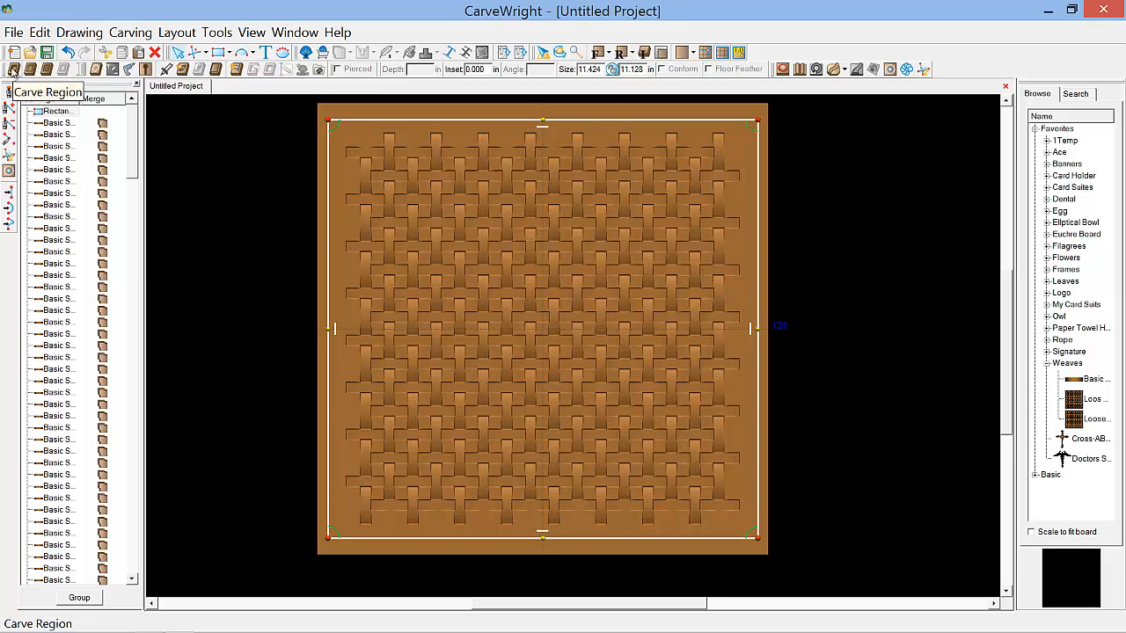
# Turn the rectangle into a carve region with a depth of 0.1 in.
pyautogui.click(13, 71)
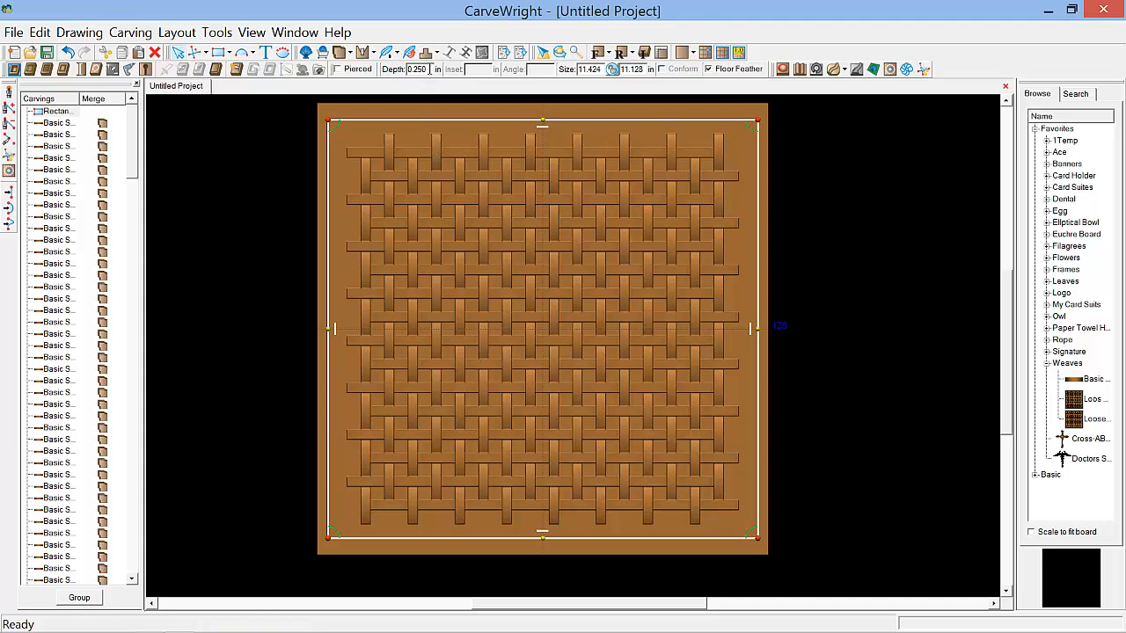
pyautogui.press('BackSpace')
pyautogui.write('.1')
pyautogui.press('Return')
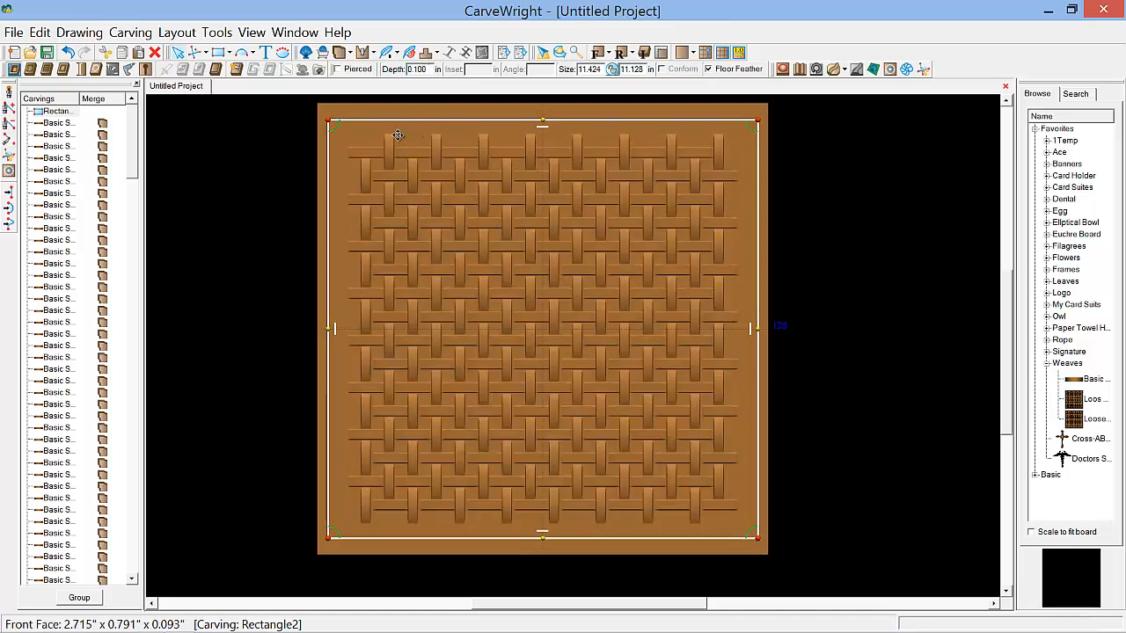
# Set the bit optimization to Best, deselect the rectangle and inspect the carved weave.
pyautogui.click(373, 54)
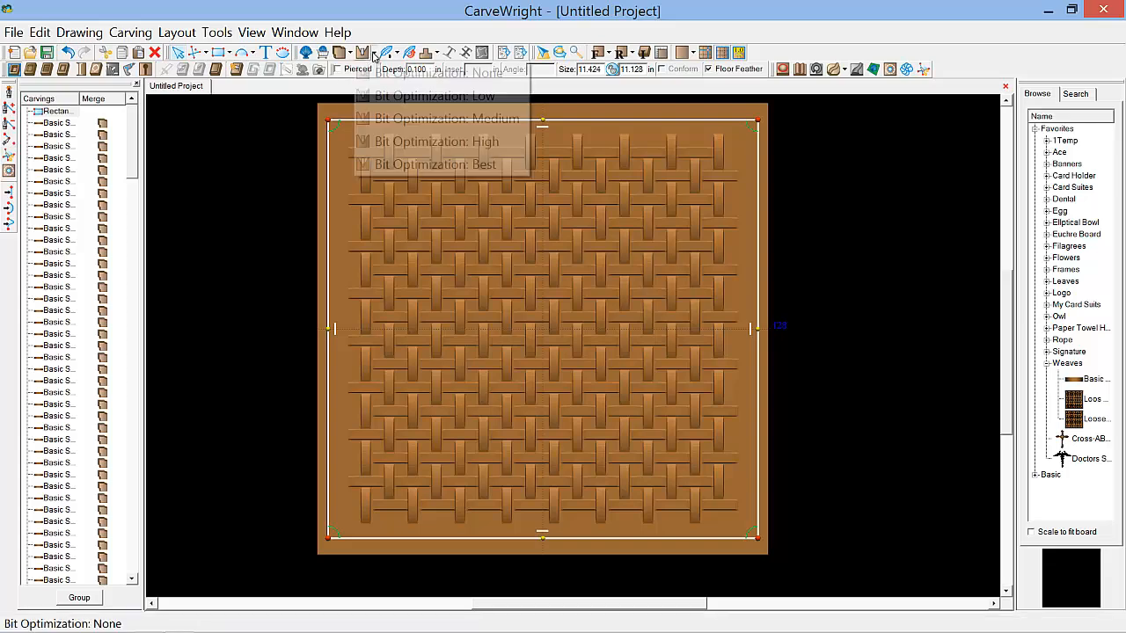
pyautogui.click(375, 164)
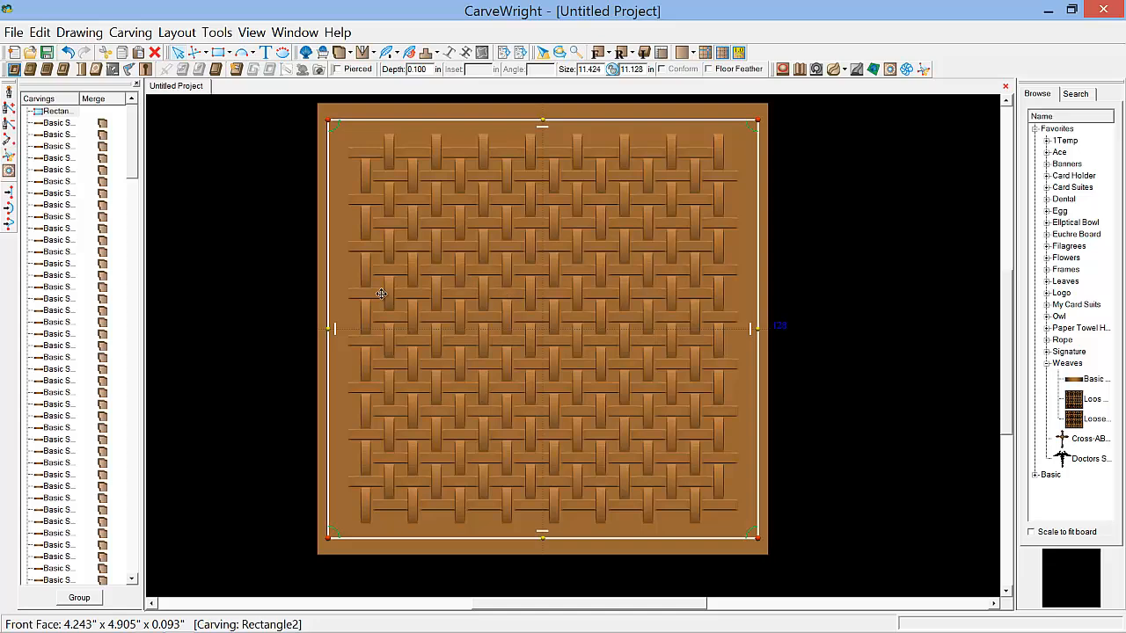
pyautogui.click(278, 279)
pyautogui.scroll(3, 431, 302)
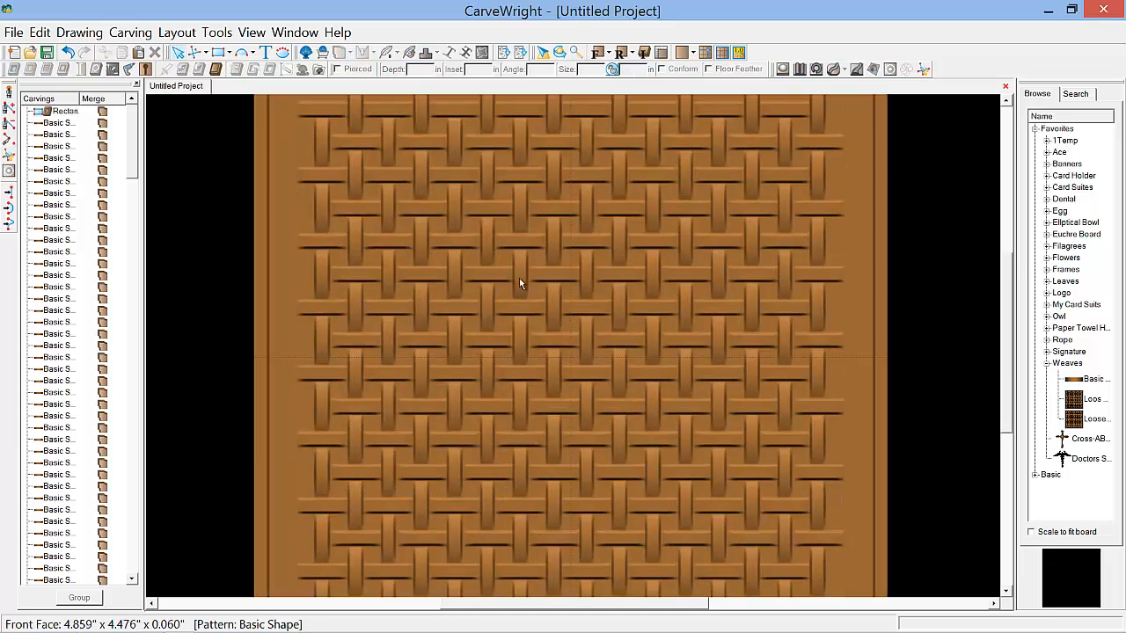
pyautogui.moveTo(585, 285); pyautogui.dragTo(655, 203, button='middle')
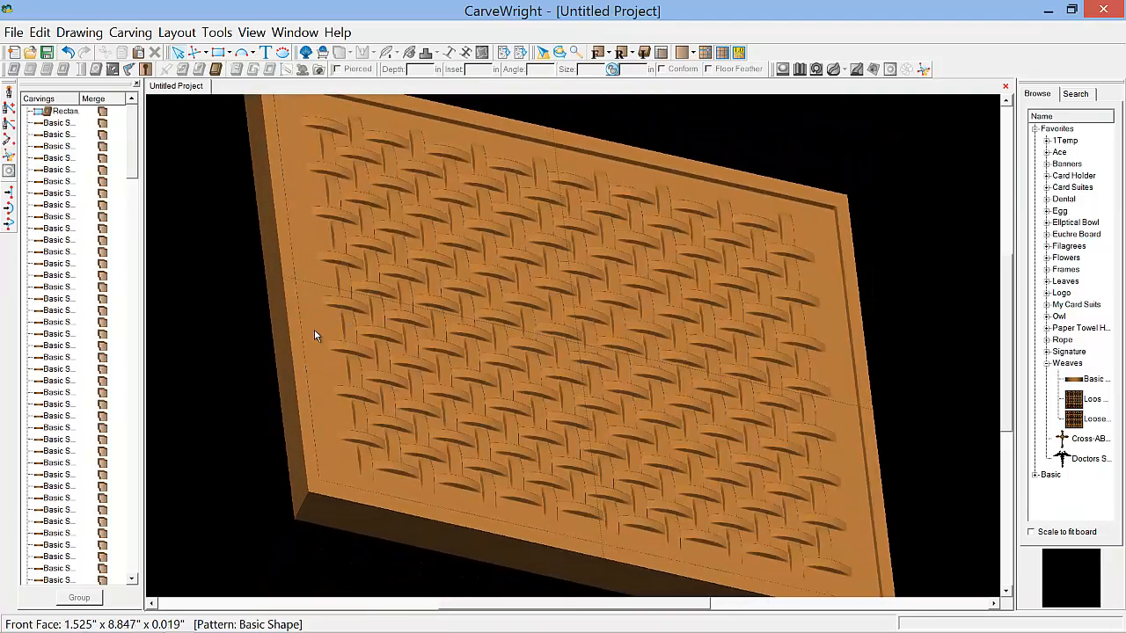
# Toggle the perspective view and inspect the carved weave from several angles.
pyautogui.click(251, 33)
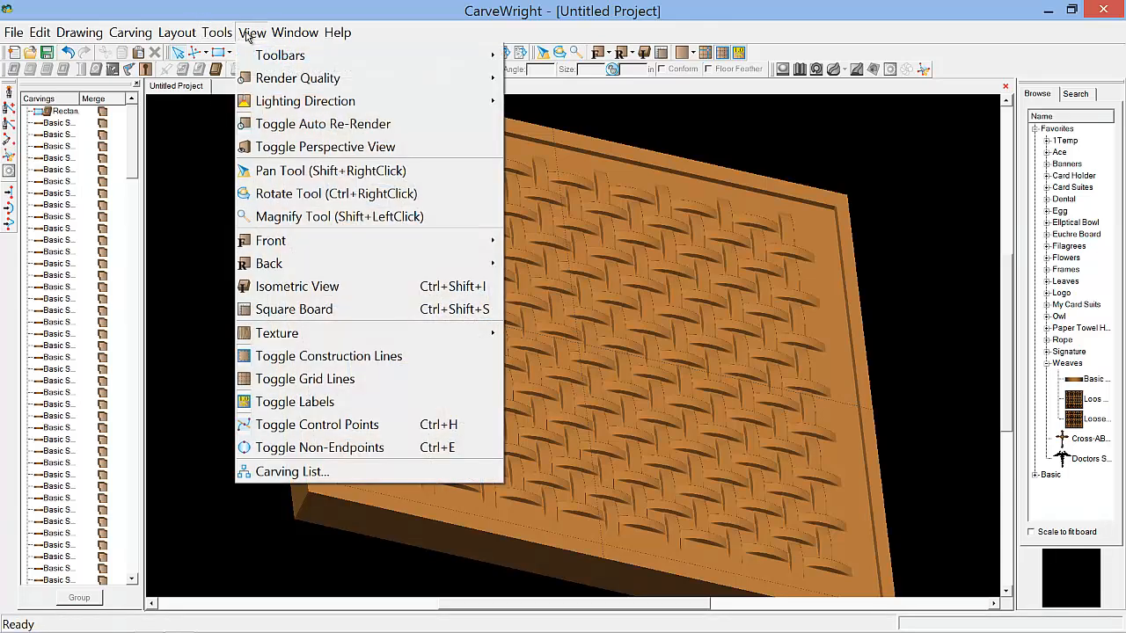
pyautogui.click(276, 148)
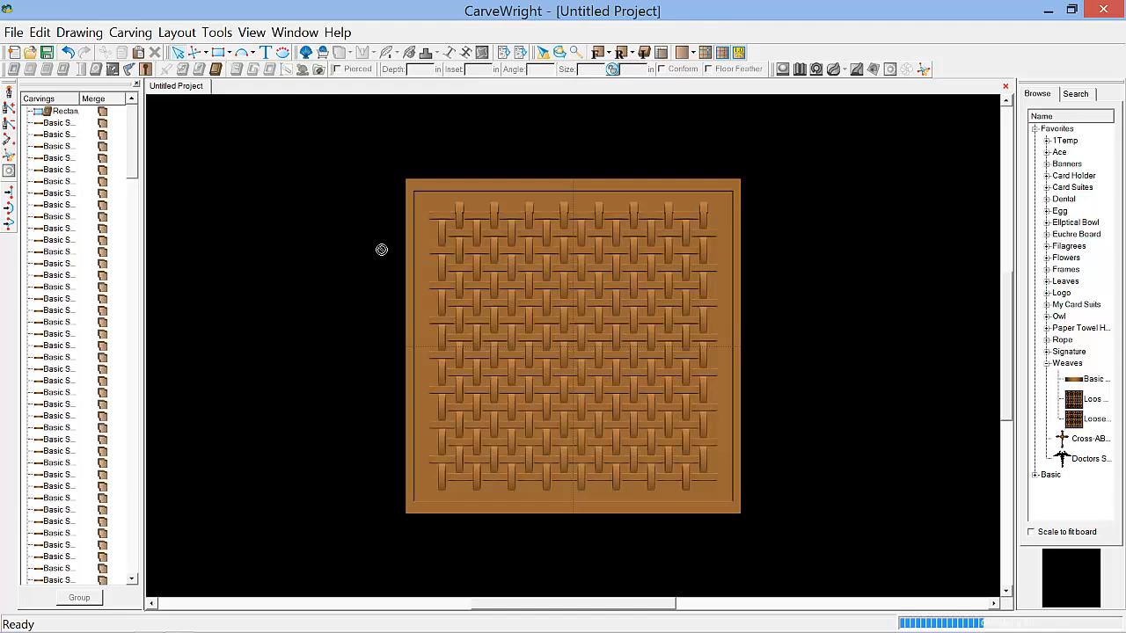
pyautogui.scroll(3, 443, 295)
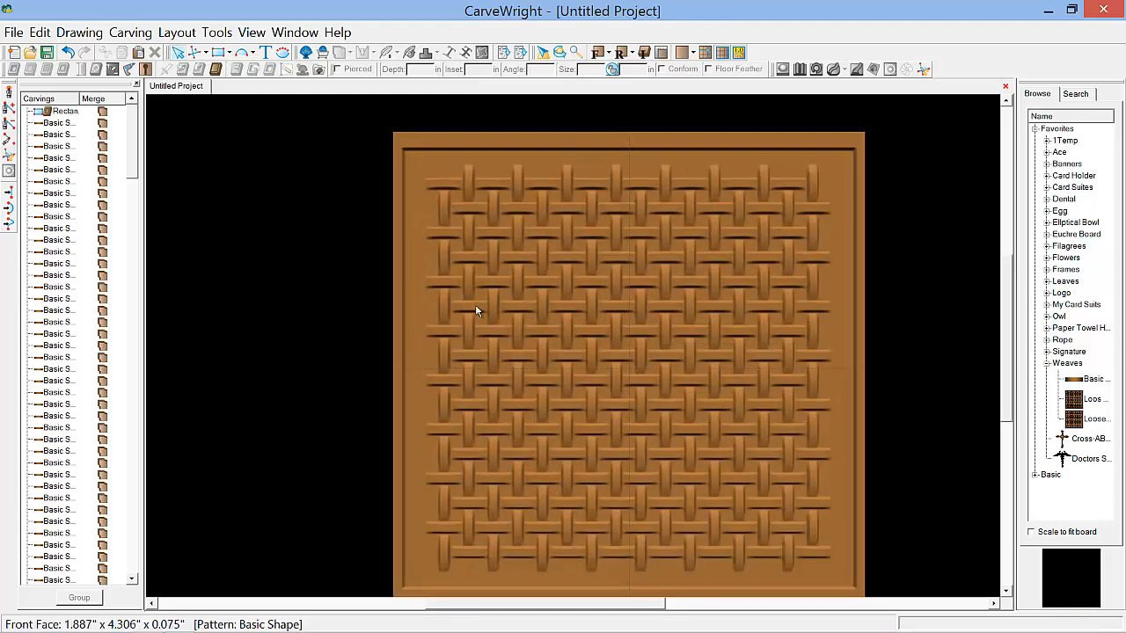
pyautogui.moveTo(504, 300); pyautogui.dragTo(465, 300)
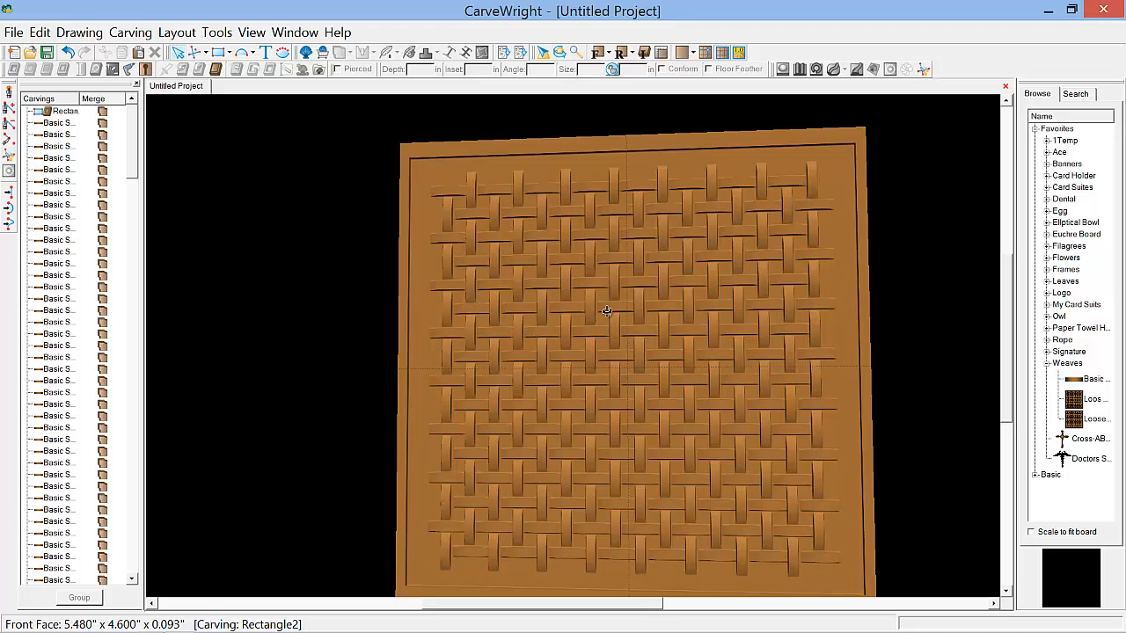
pyautogui.moveTo(614, 312); pyautogui.dragTo(558, 300)
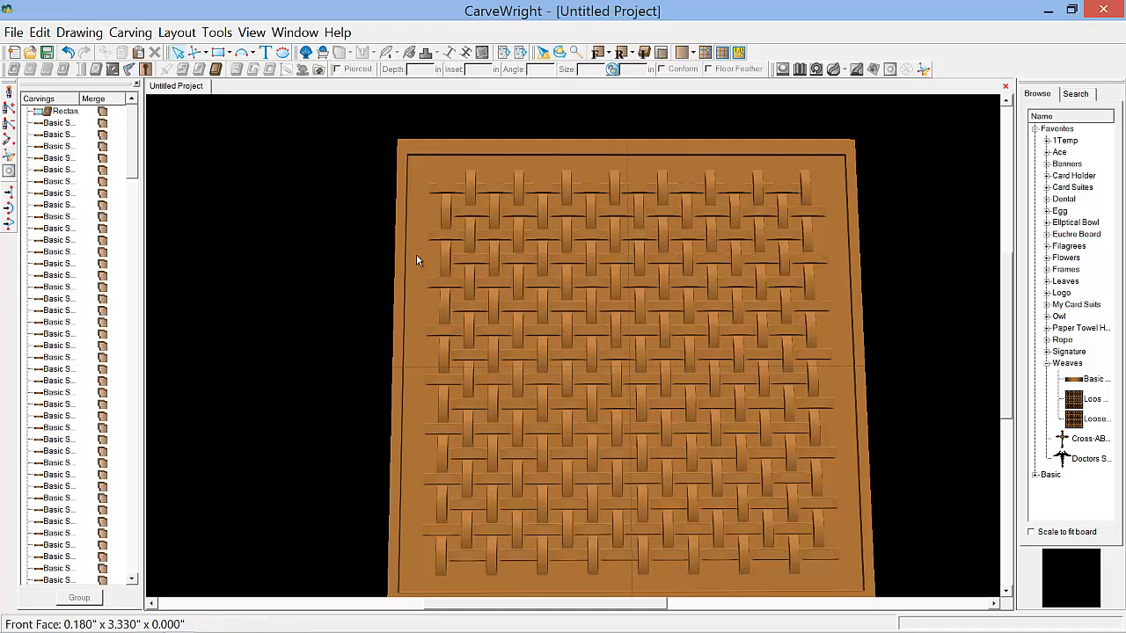
# Select every carving on the board, including the recessed rectangle, and group them.
pyautogui.click(41, 33)
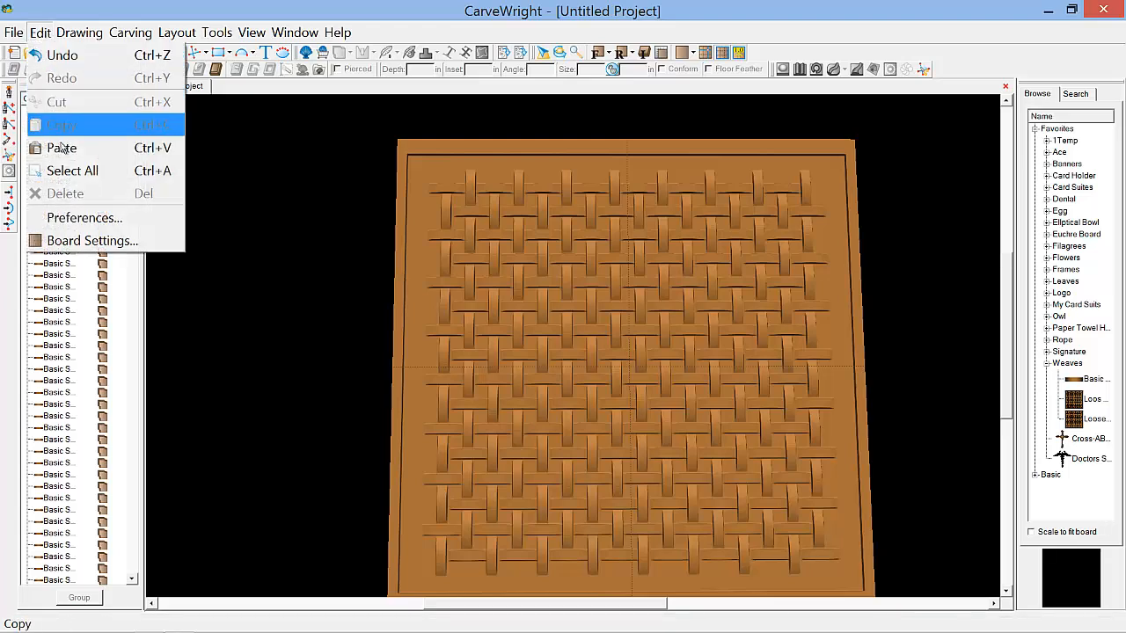
pyautogui.click(63, 171)
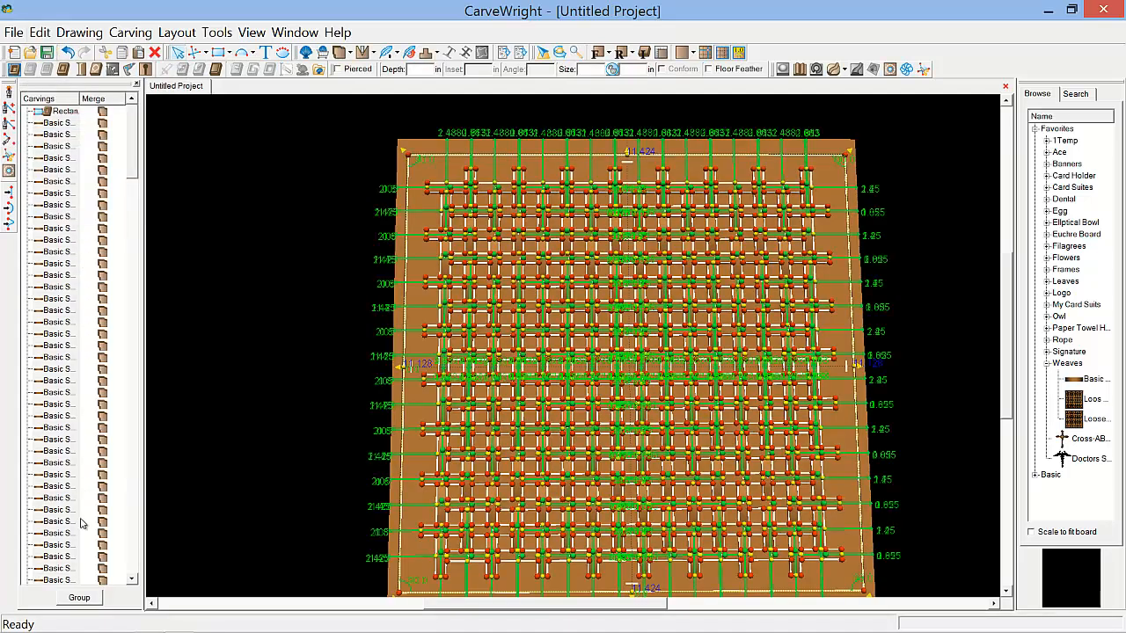
pyautogui.click(77, 598)
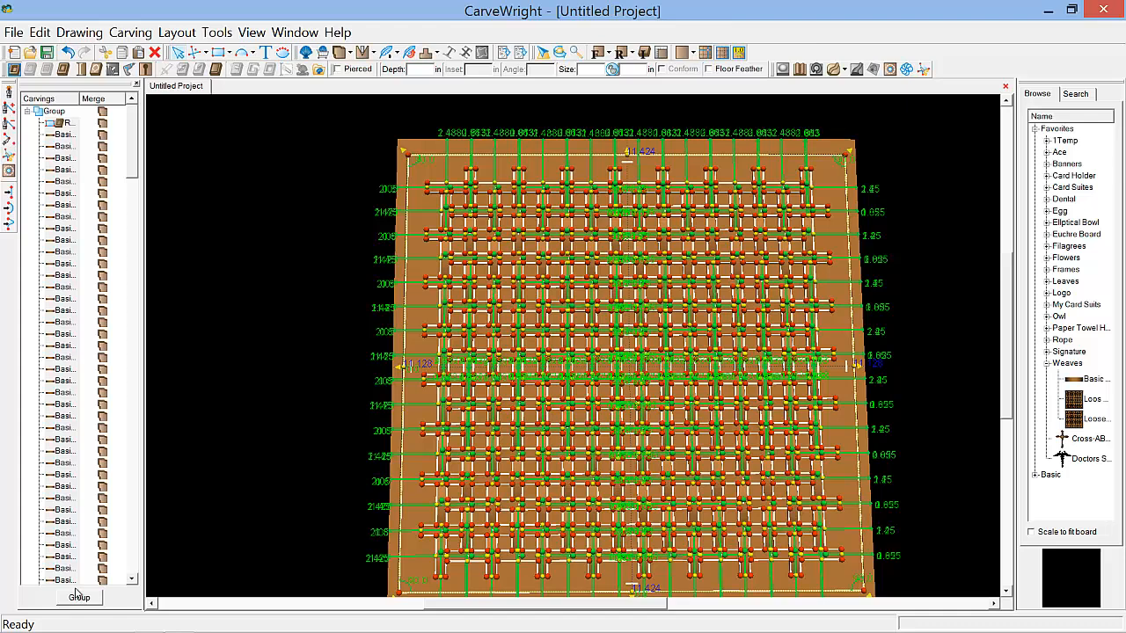
# Make a pattern from the group and save it in the Weaves category as Loose Weave, replacing the existing item.
pyautogui.rightClick(50, 115)
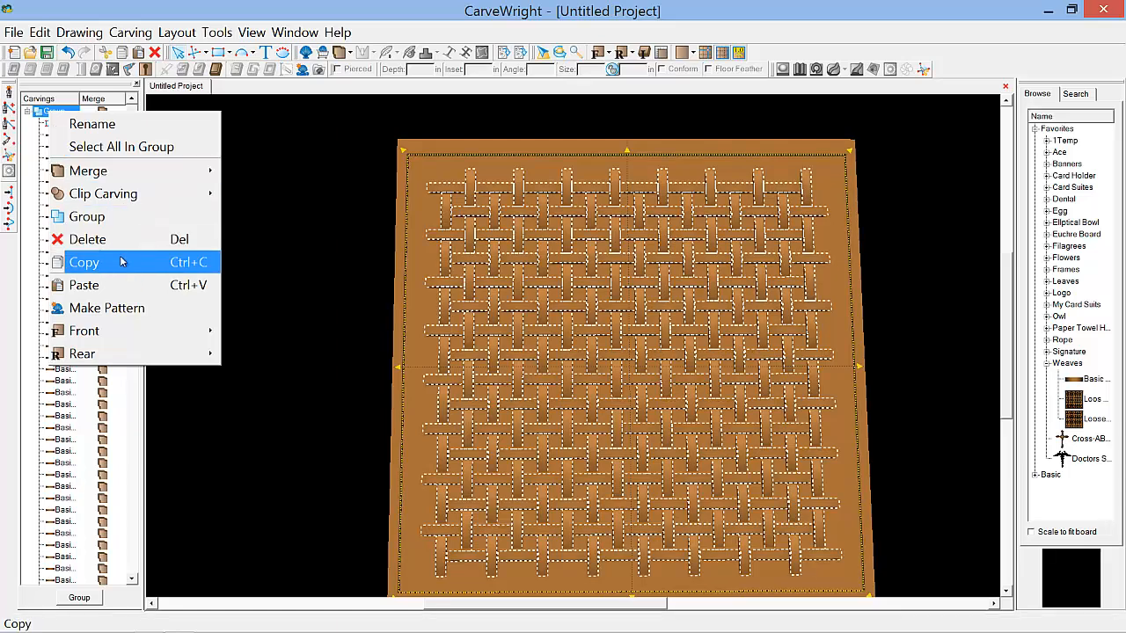
pyautogui.click(121, 311)
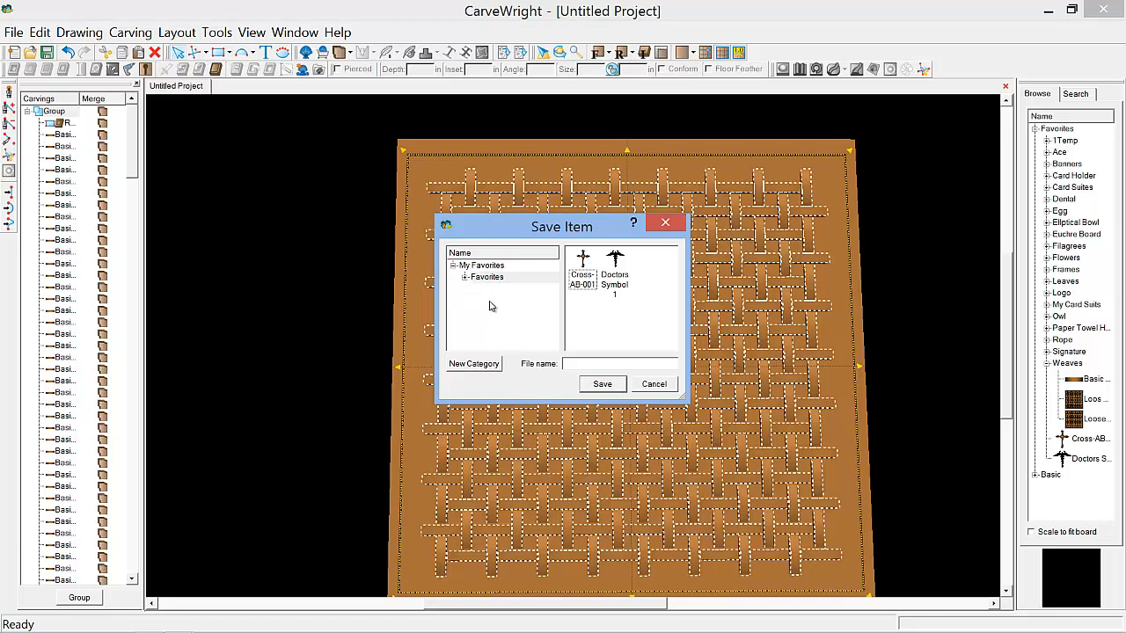
pyautogui.click(465, 278)
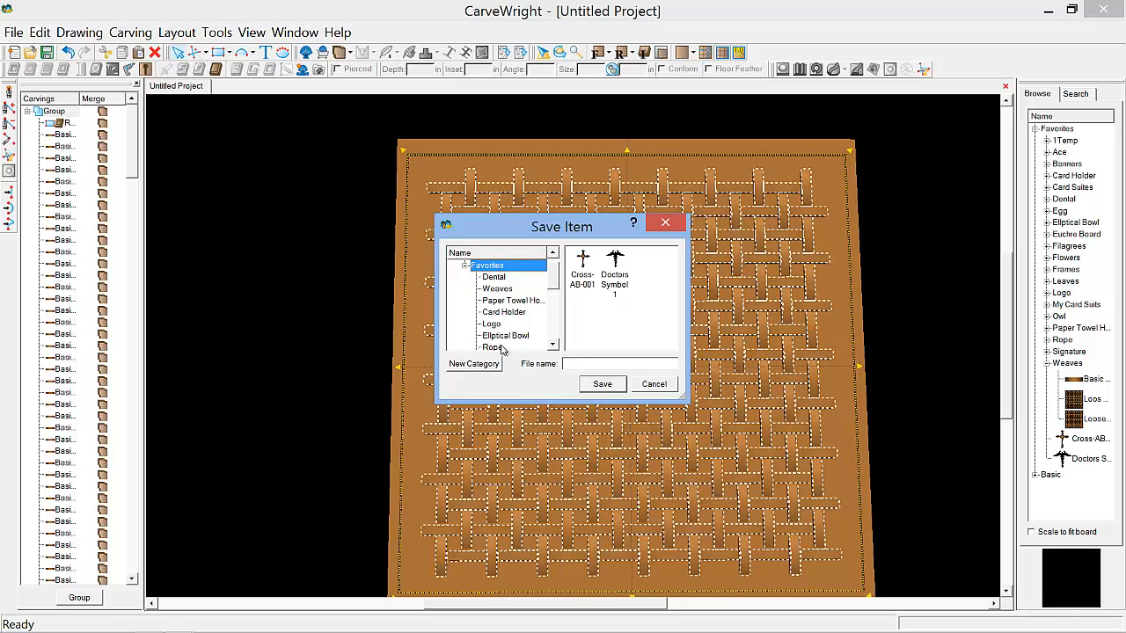
pyautogui.click(498, 290)
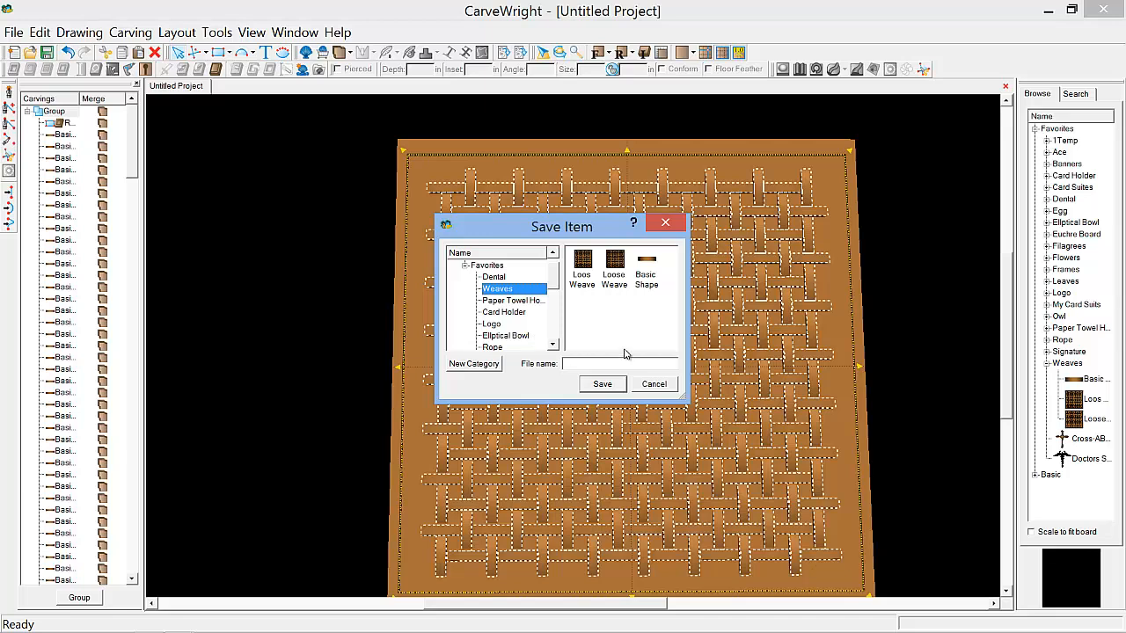
pyautogui.click(615, 280)
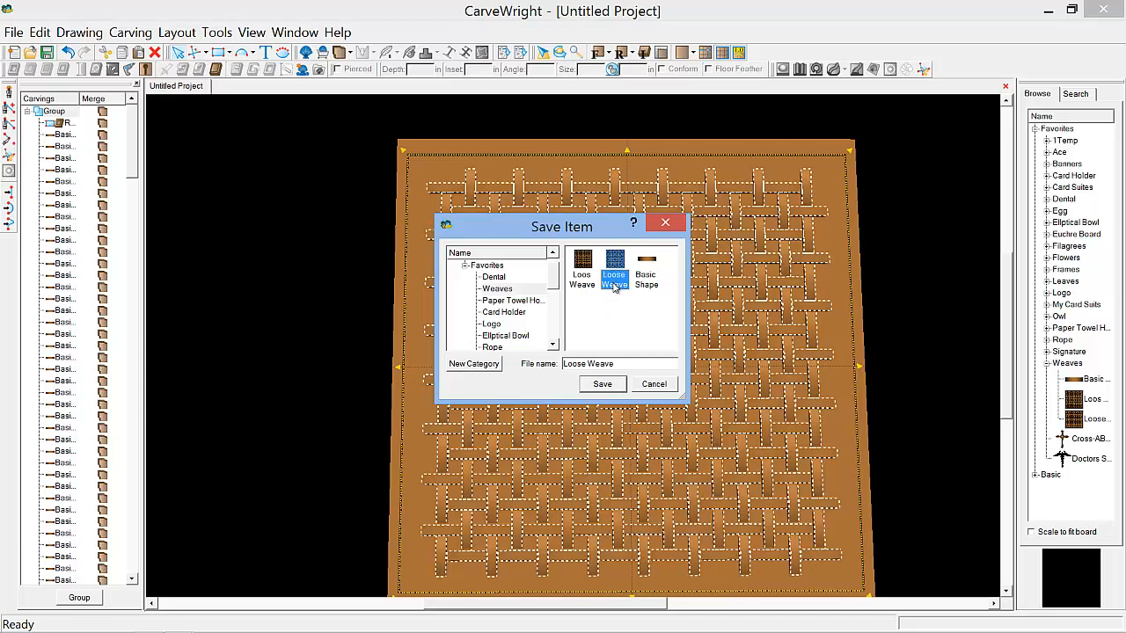
pyautogui.click(605, 387)
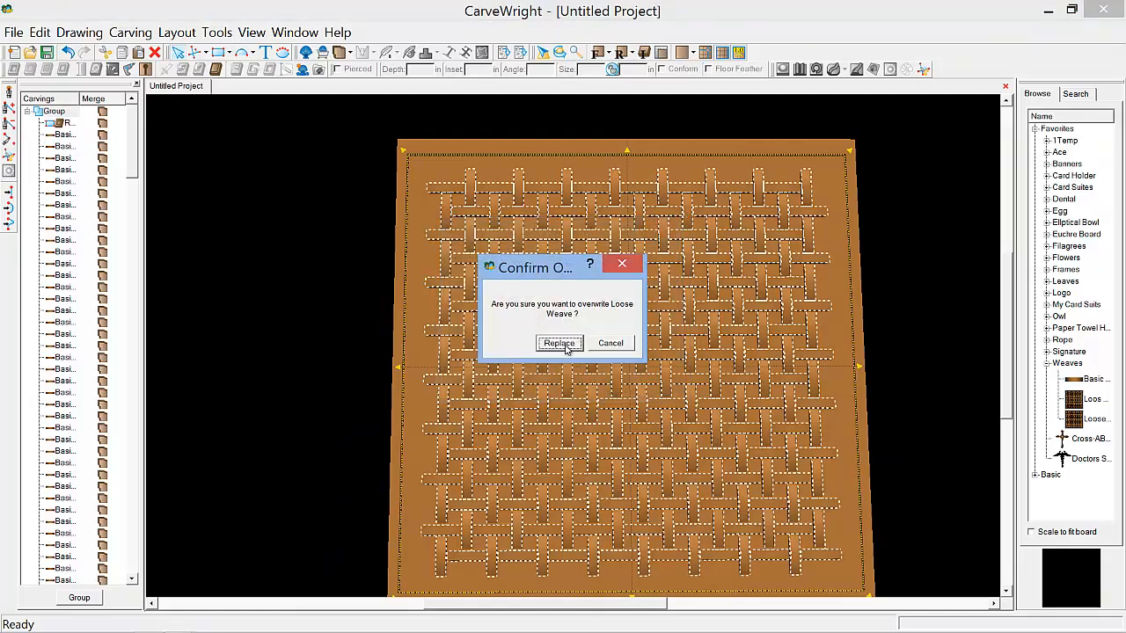
pyautogui.click(560, 343)
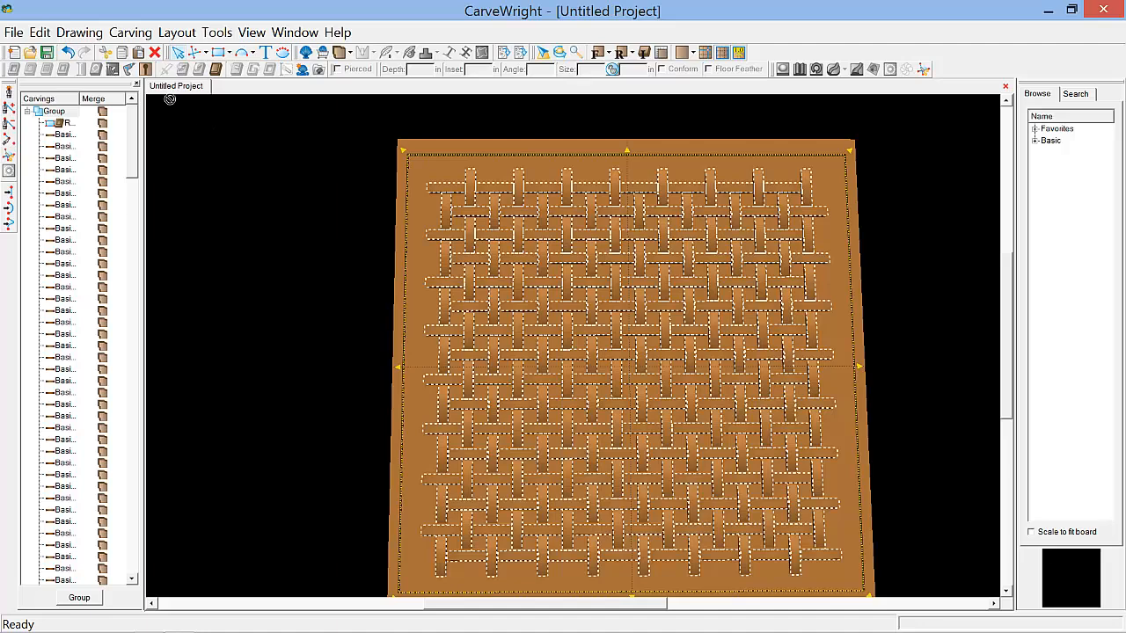
# Open the project Shape.mpc from the MPC folder.
pyautogui.click(31, 56)
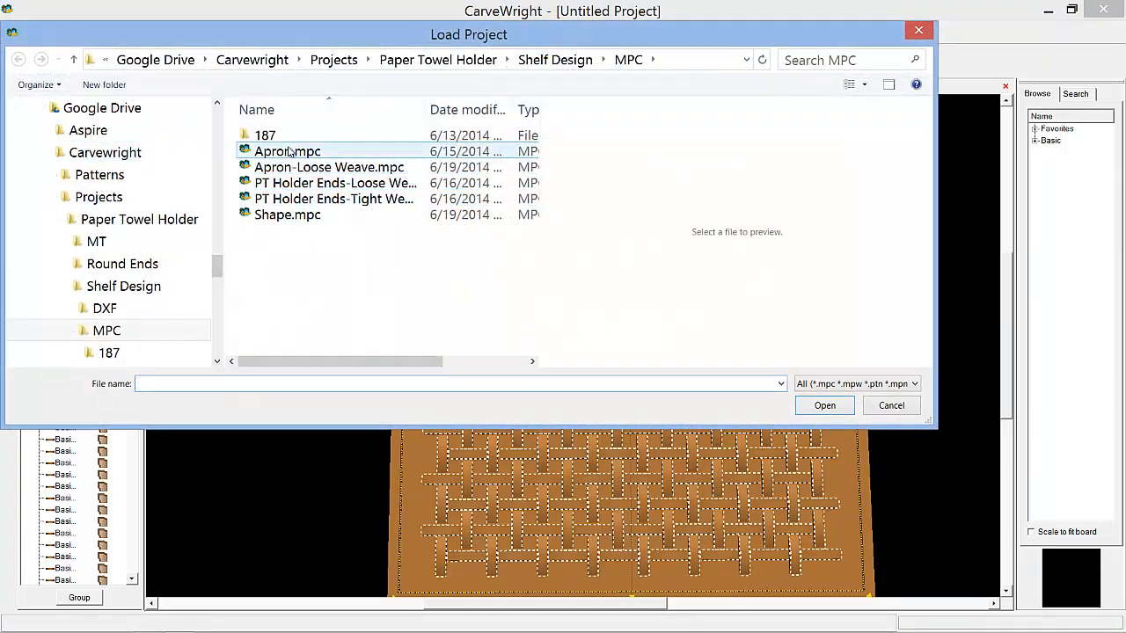
pyautogui.click(290, 215)
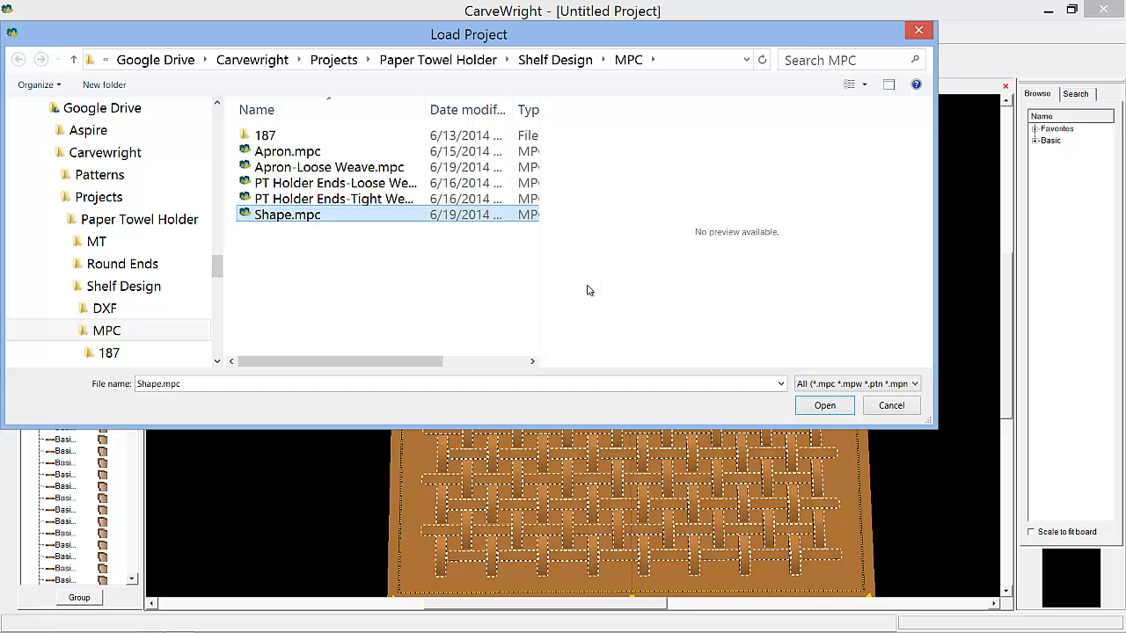
pyautogui.click(824, 406)
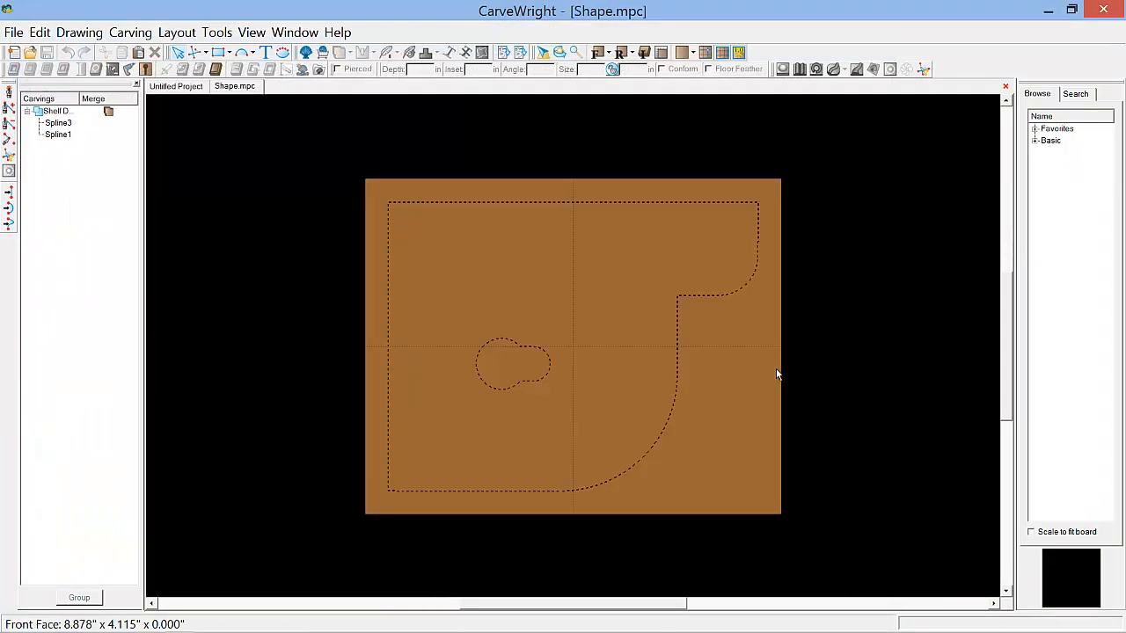
# Deselect the weave group in the untitled project and return to the Shape.mpc project.
pyautogui.click(176, 86)
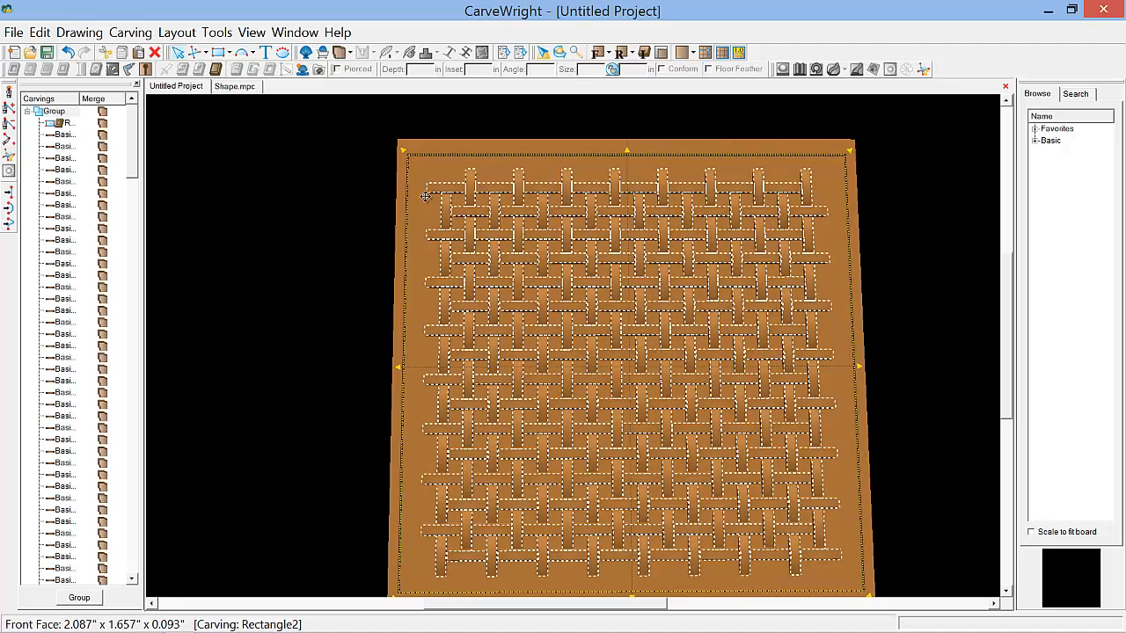
pyautogui.click(350, 206)
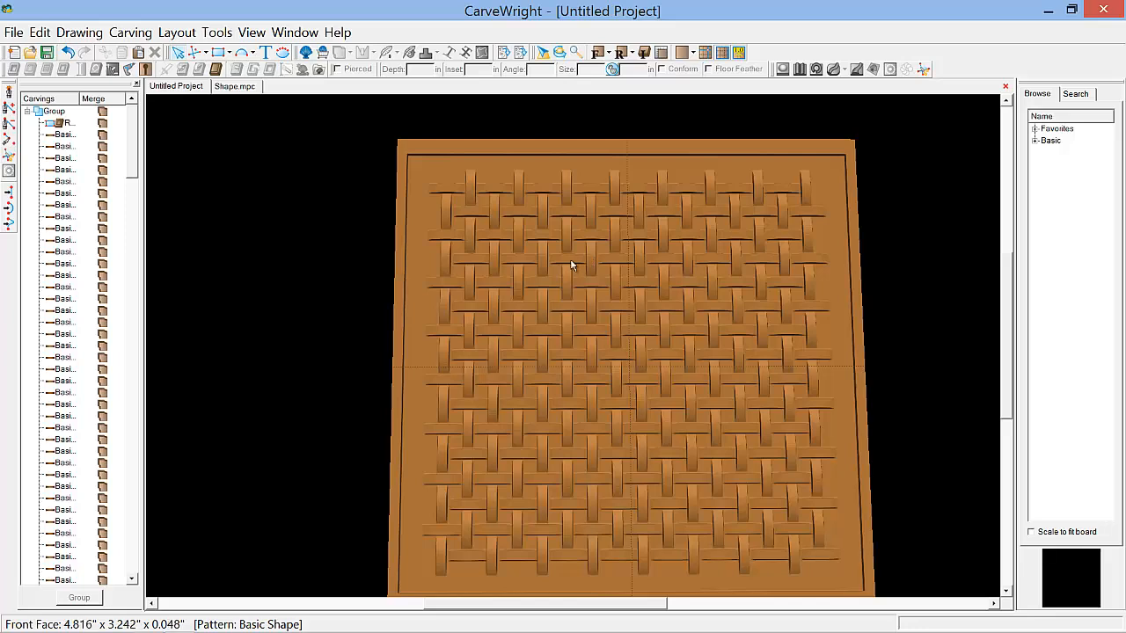
pyautogui.click(232, 87)
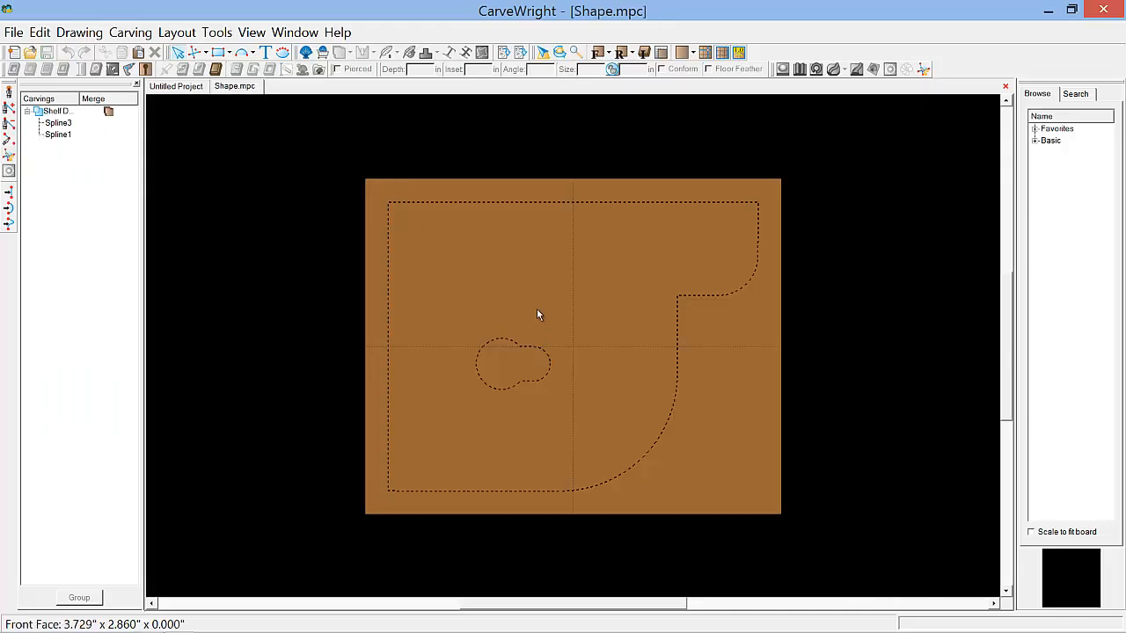
# Offset the outer shelf outline inward by 0.5 in with the Corner fillet style.
pyautogui.click(501, 203)
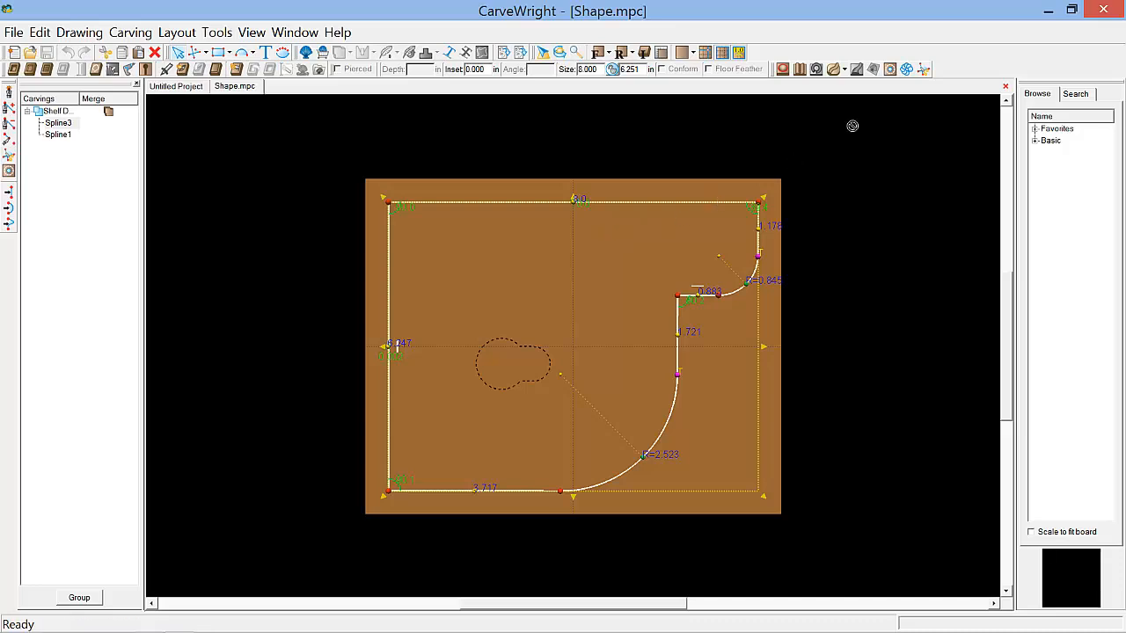
pyautogui.click(890, 69)
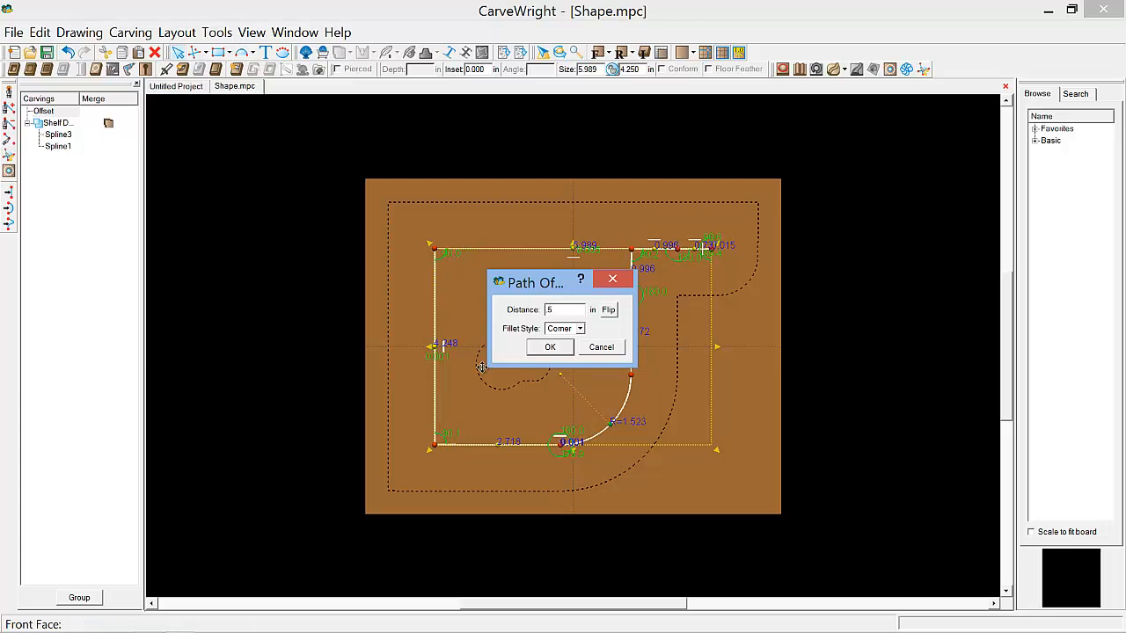
pyautogui.click(550, 347)
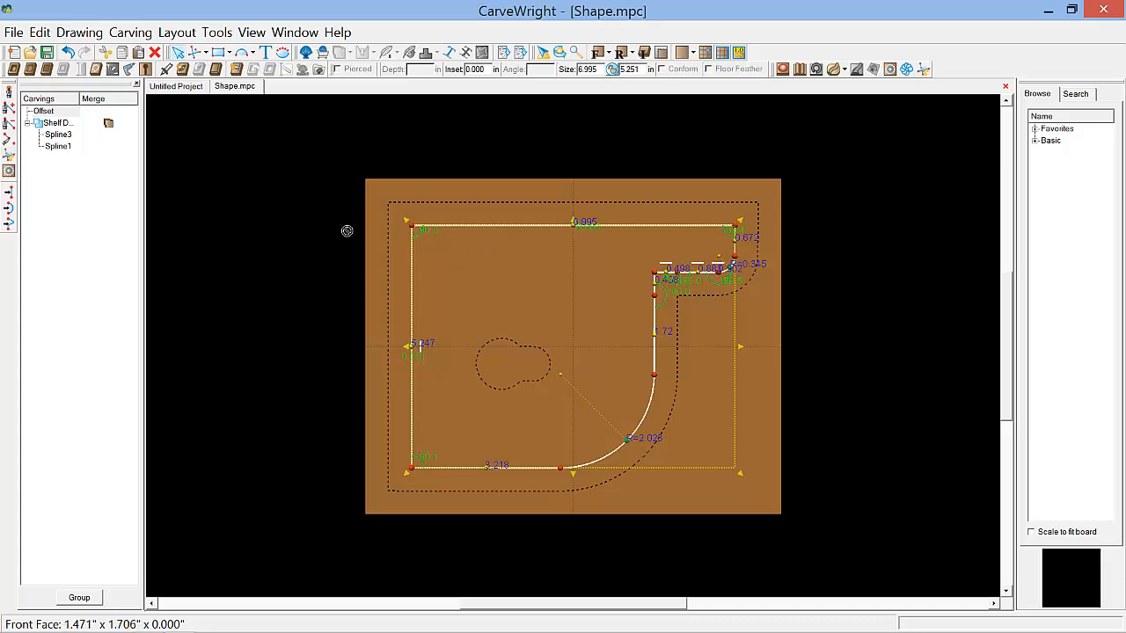
# Turn the offset outline into a carve region with a depth of 0.15 in.
pyautogui.click(12, 71)
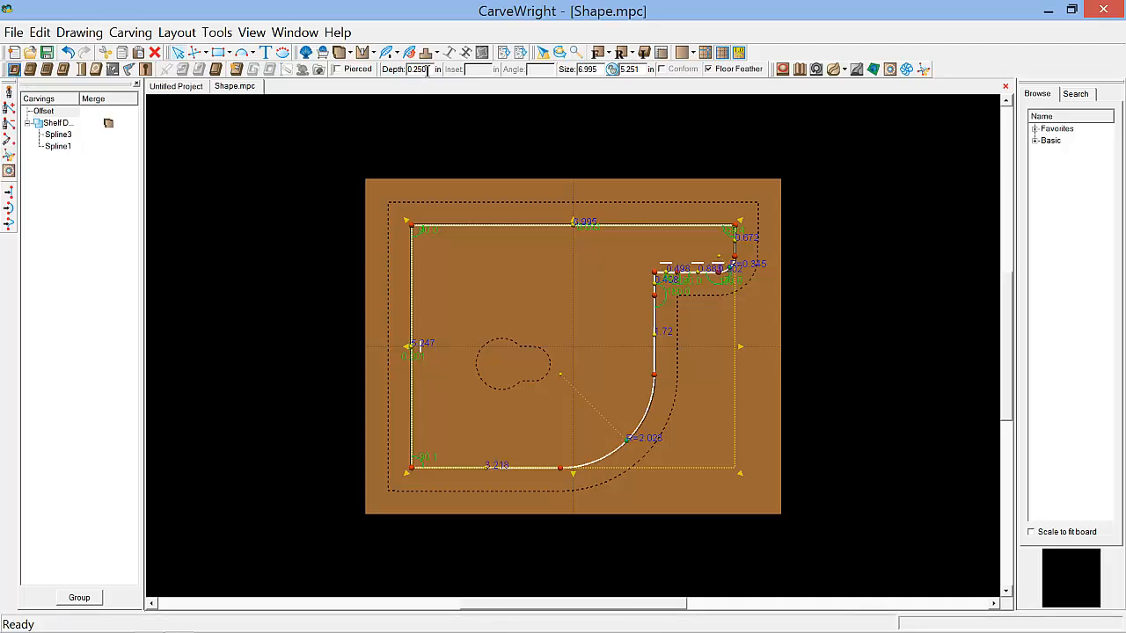
pyautogui.doubleClick(421, 69)
pyautogui.press('BackSpace')
pyautogui.write('.15')
pyautogui.press('Return')
# Set the offset region's bit optimization to Best and turn off its floor feather.
pyautogui.click(373, 54)
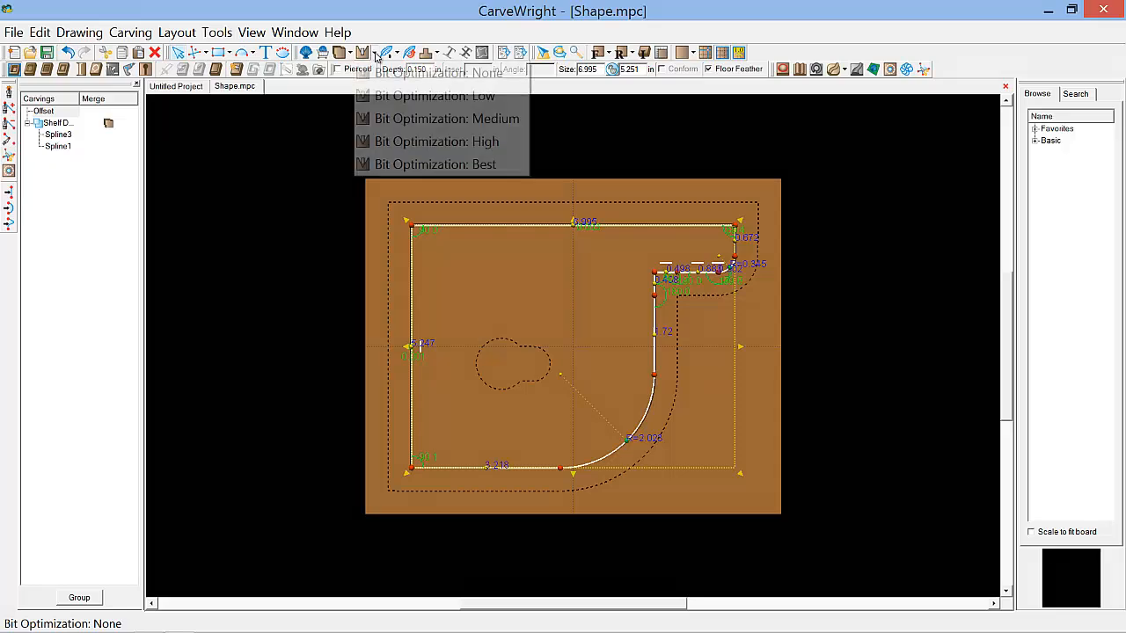
pyautogui.click(404, 161)
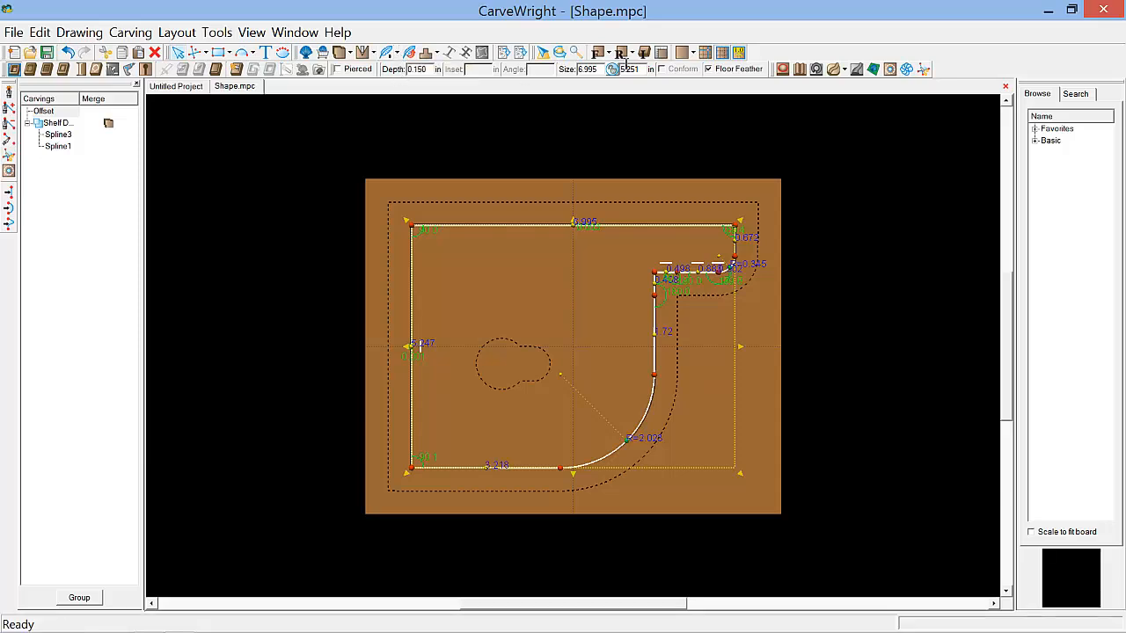
pyautogui.click(720, 71)
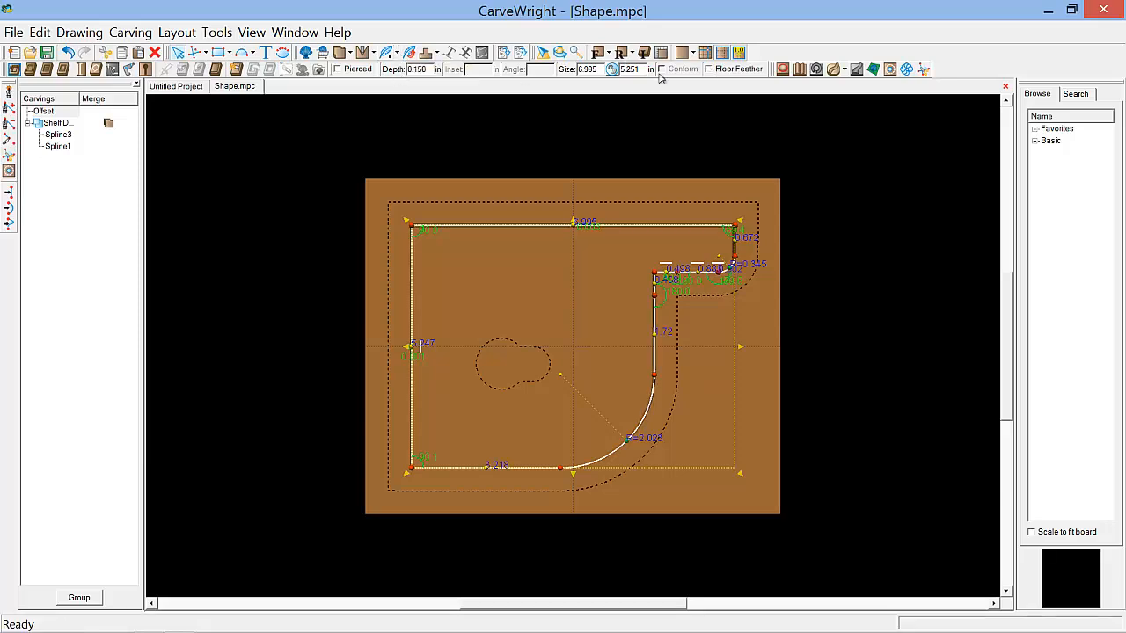
pyautogui.click(373, 53)
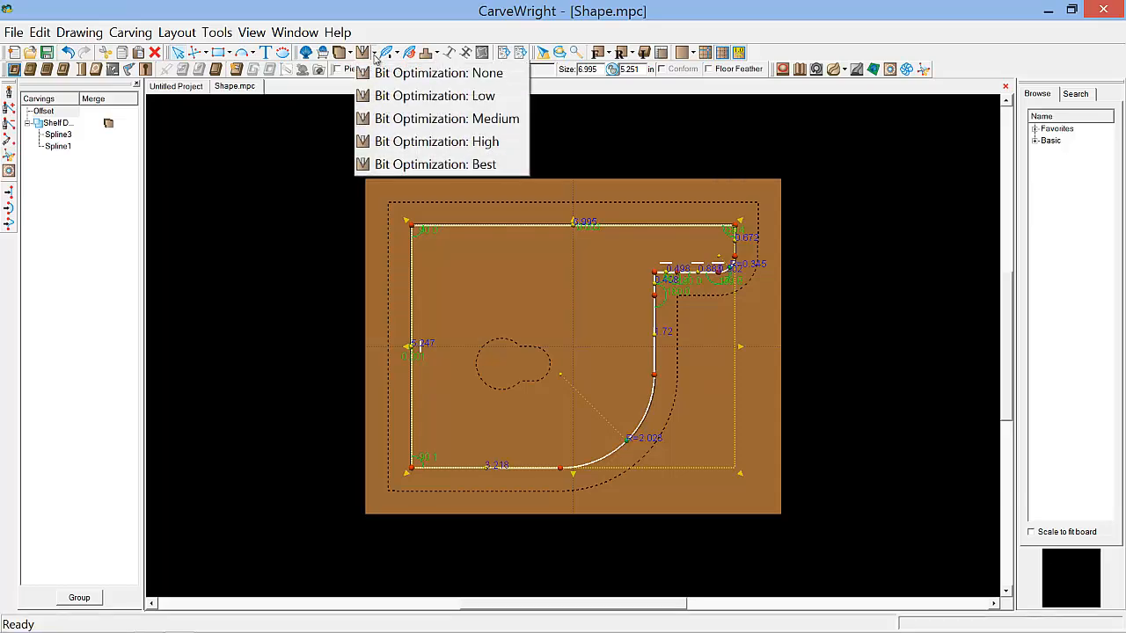
pyautogui.click(392, 159)
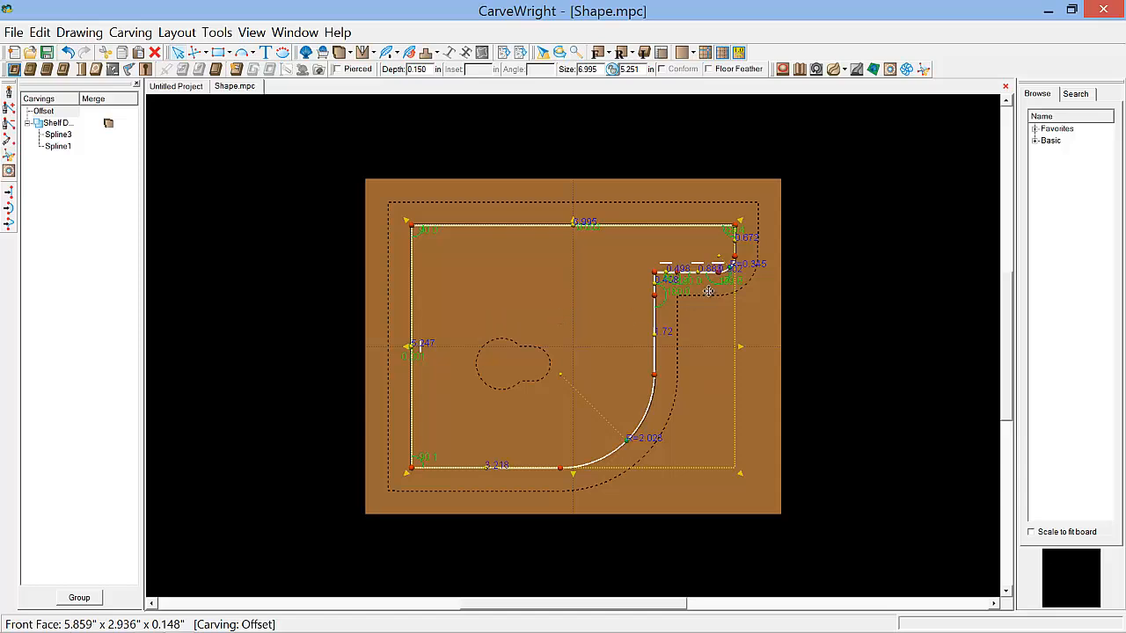
# Place the saved Loose Weave pattern from the Weaves category on the board and center it both ways.
pyautogui.click(1035, 129)
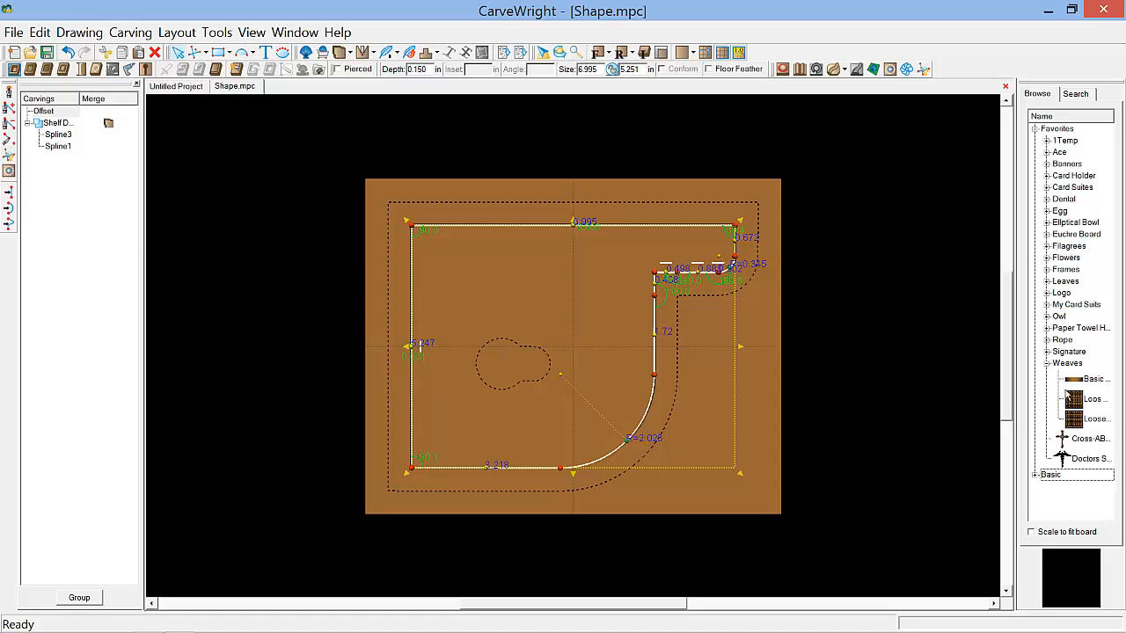
pyautogui.click(1078, 420)
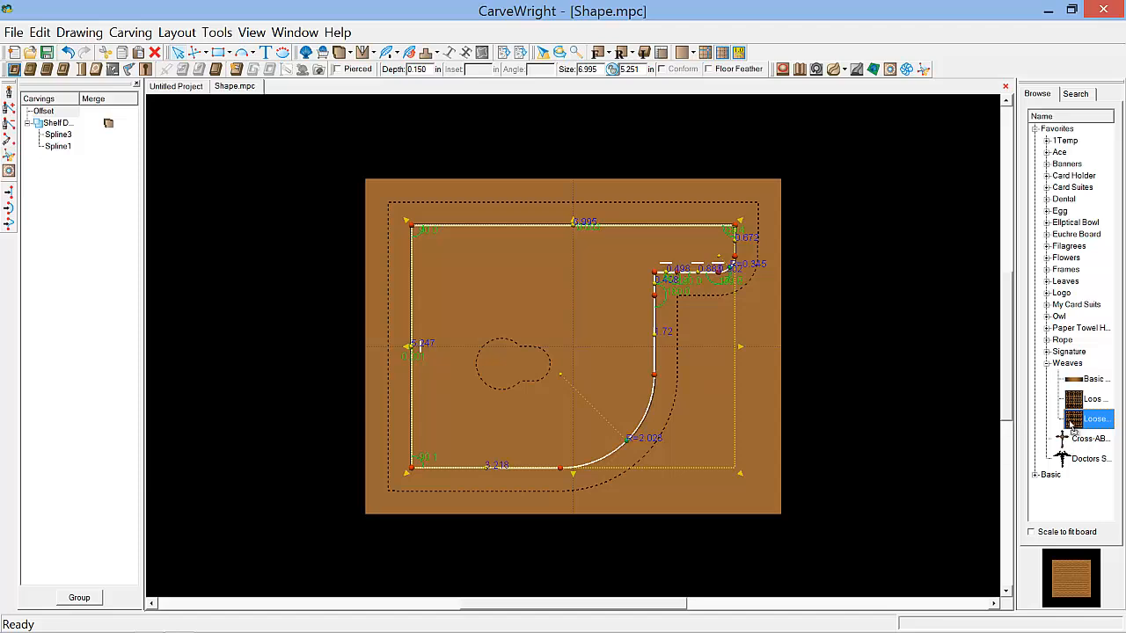
pyautogui.click(416, 219)
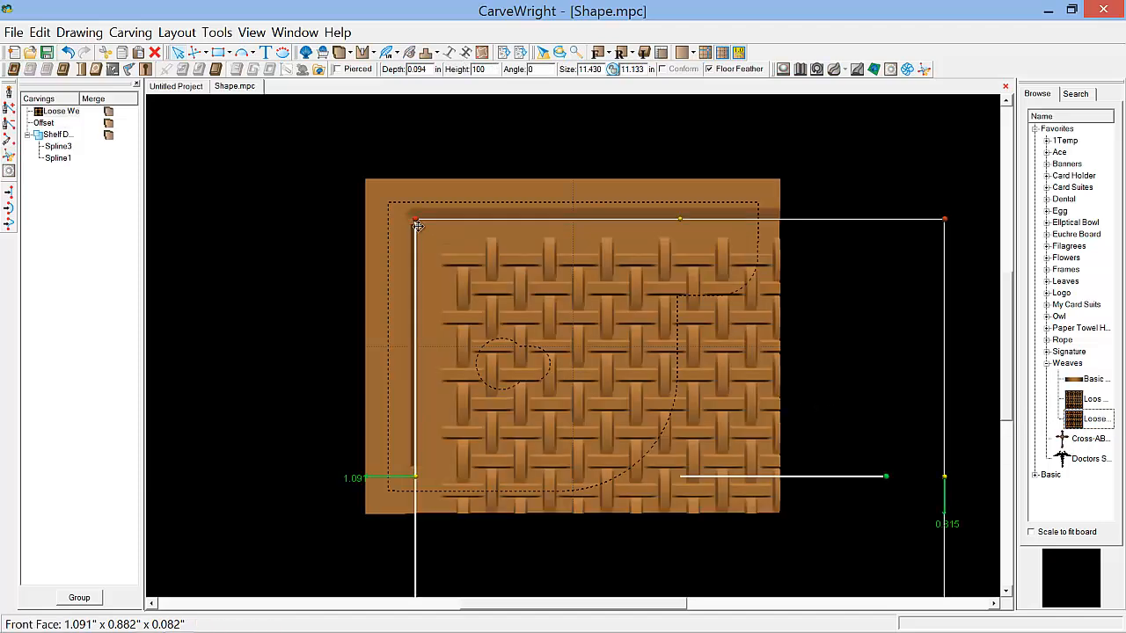
pyautogui.rightClick(592, 383)
pyautogui.moveTo(709, 17)
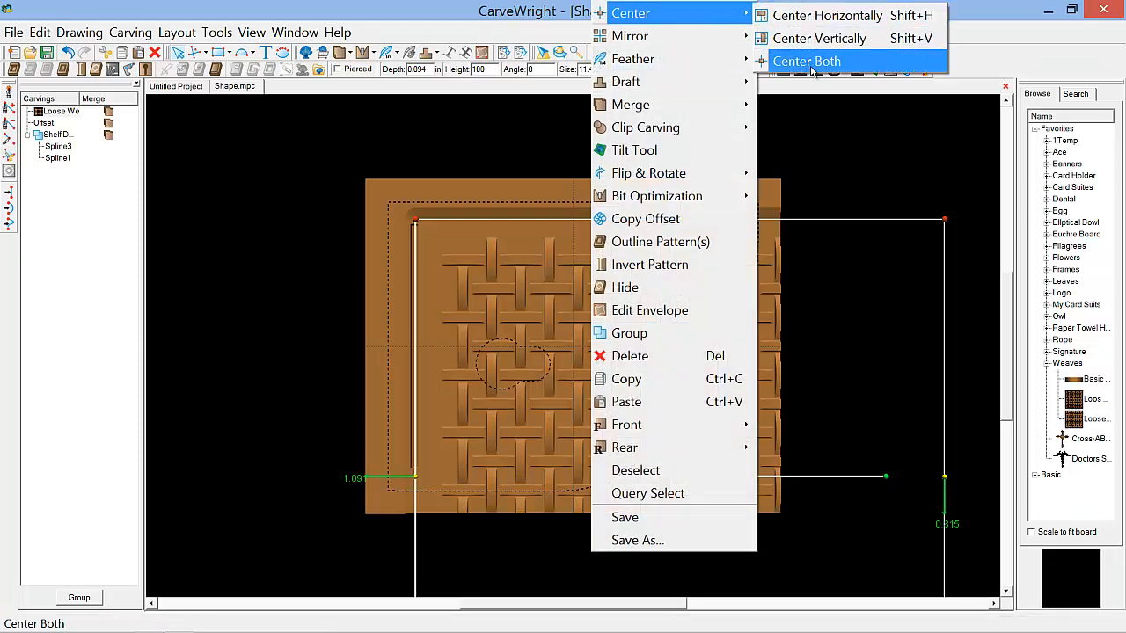
pyautogui.click(811, 61)
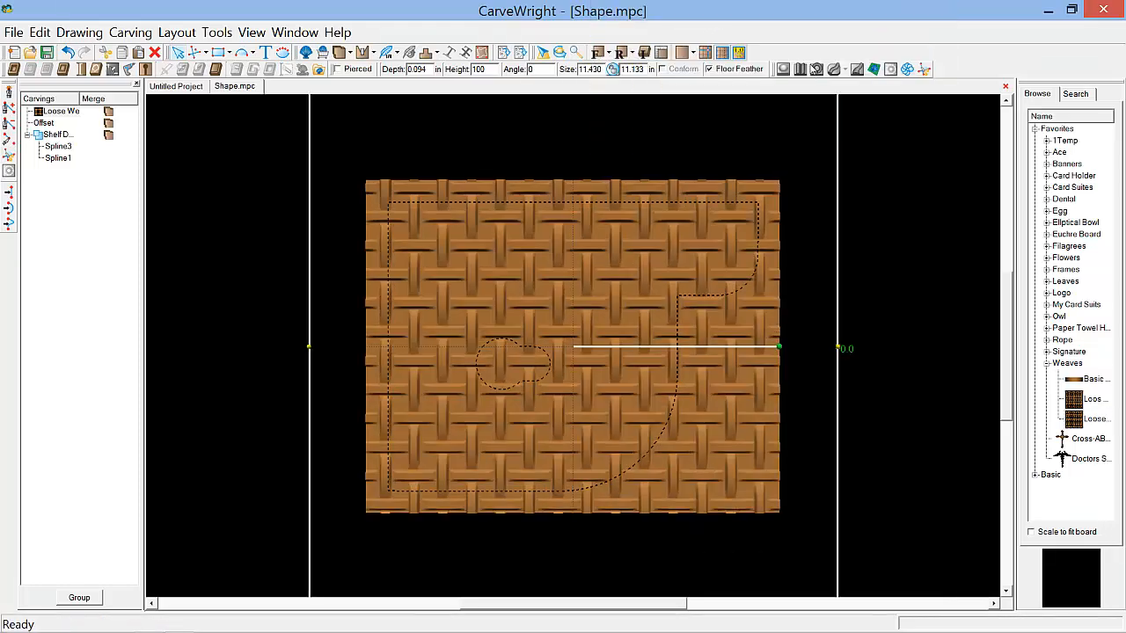
# Shrink the Loose Weave pattern around its center to about 8.09 by 7.88 in so it still covers the shelf outline.
pyautogui.click(658, 259)
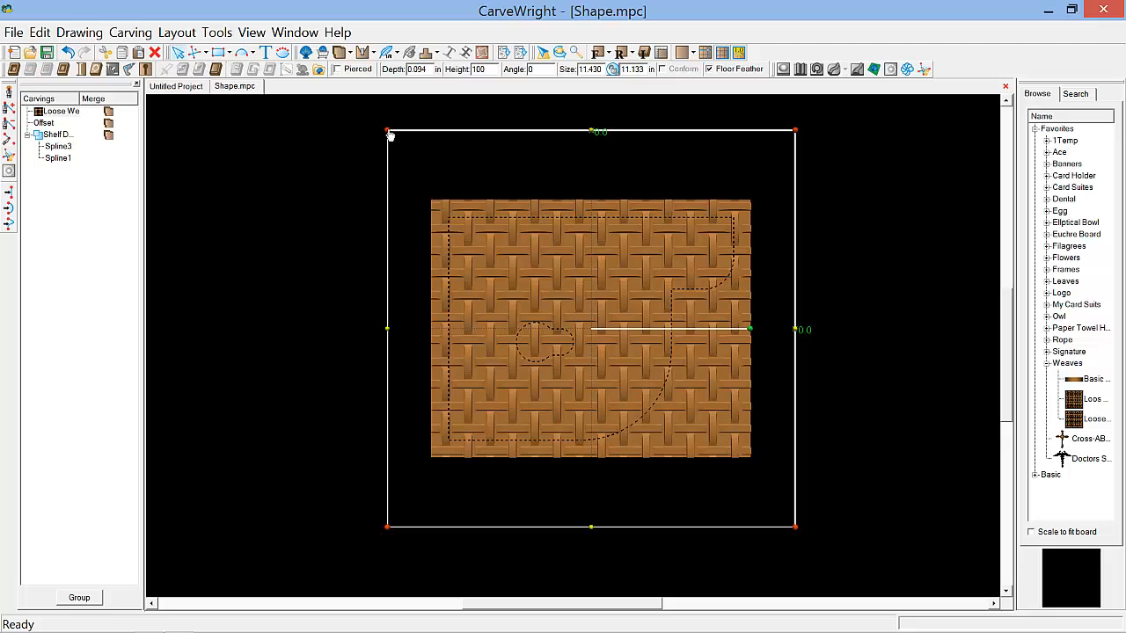
pyautogui.moveTo(389, 133); pyautogui.dragTo(453, 246)
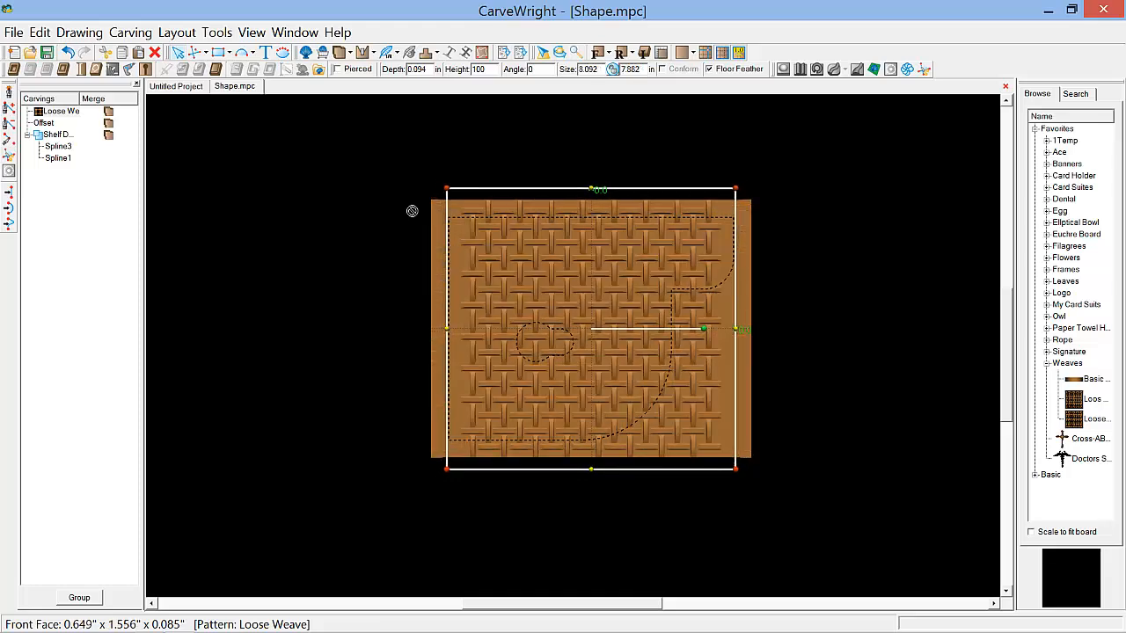
# Set the Loose Weave pattern's feather to None and turn off its floor feather.
pyautogui.click(374, 55)
pyautogui.click(414, 167)
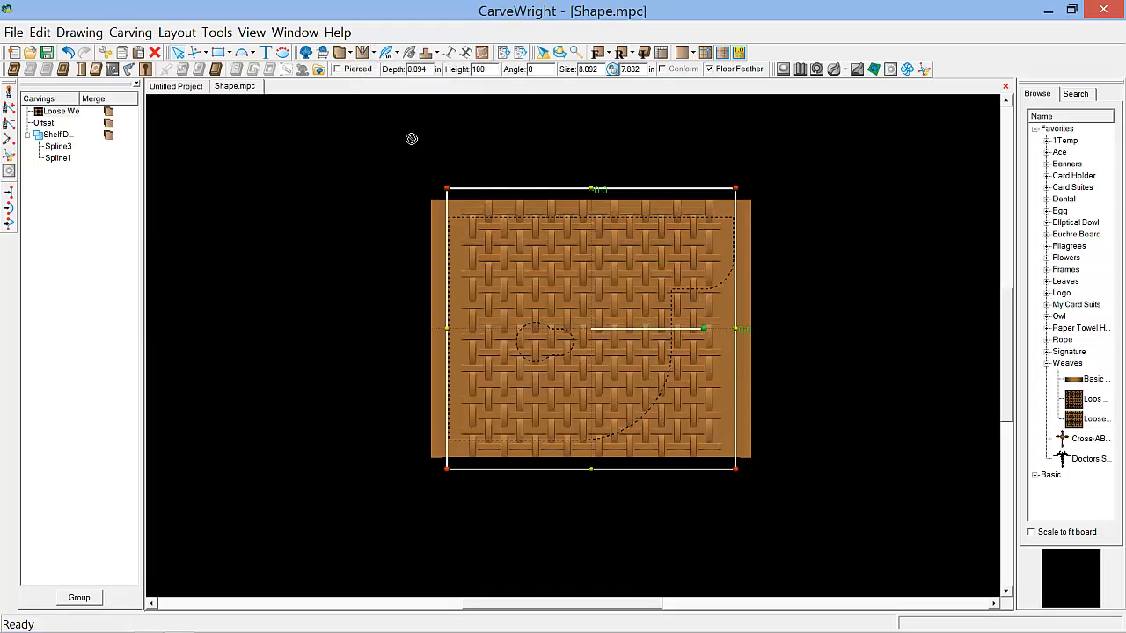
pyautogui.click(396, 53)
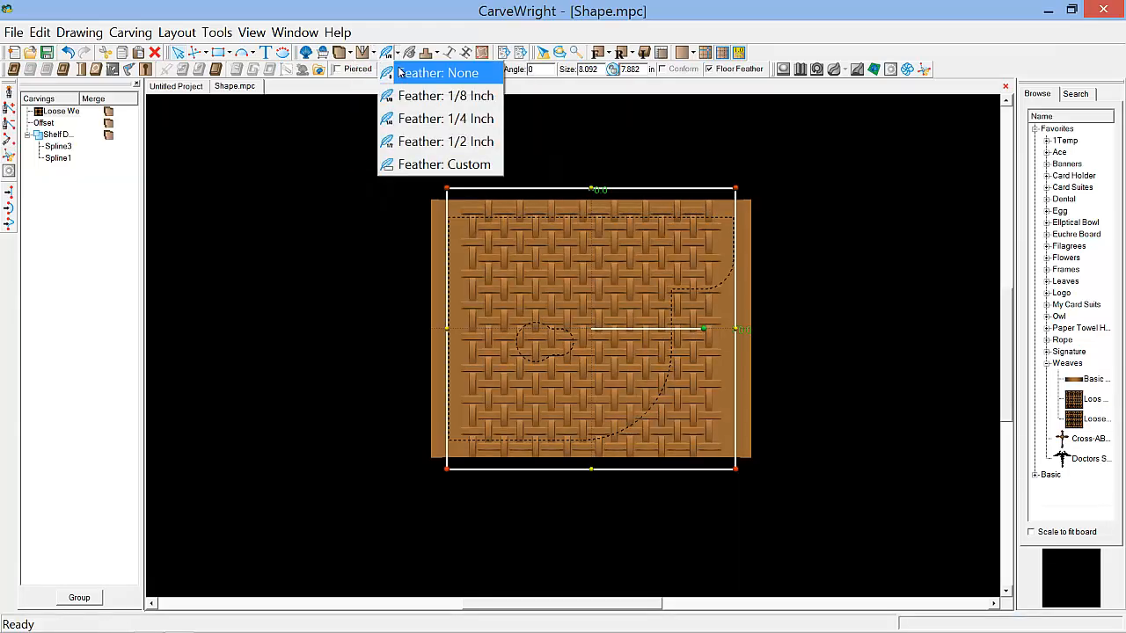
pyautogui.click(406, 73)
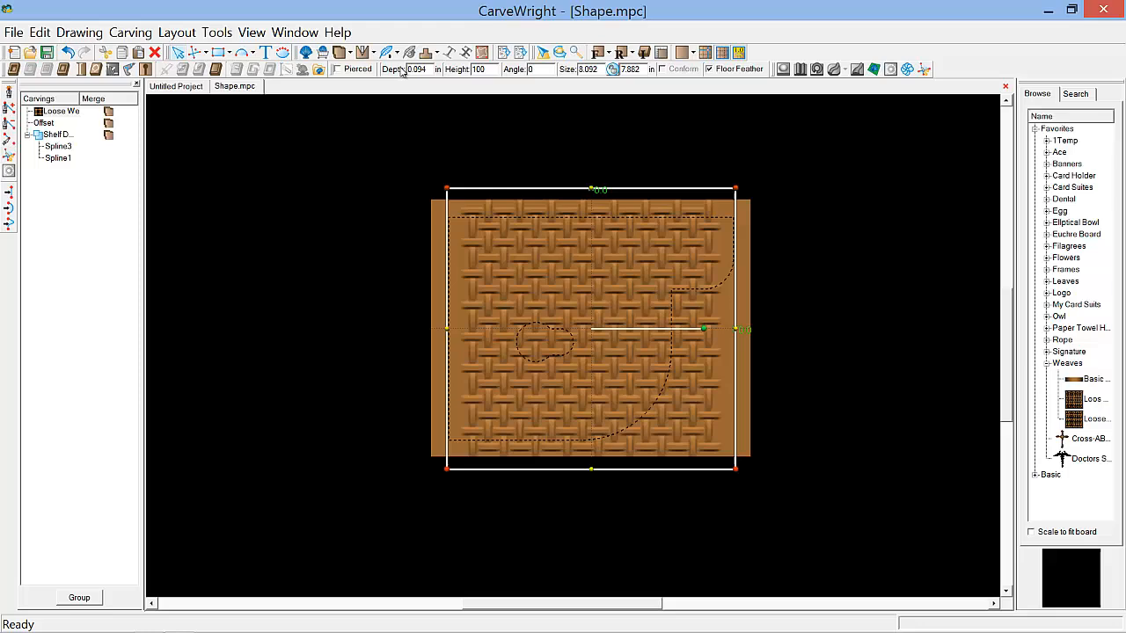
pyautogui.click(721, 70)
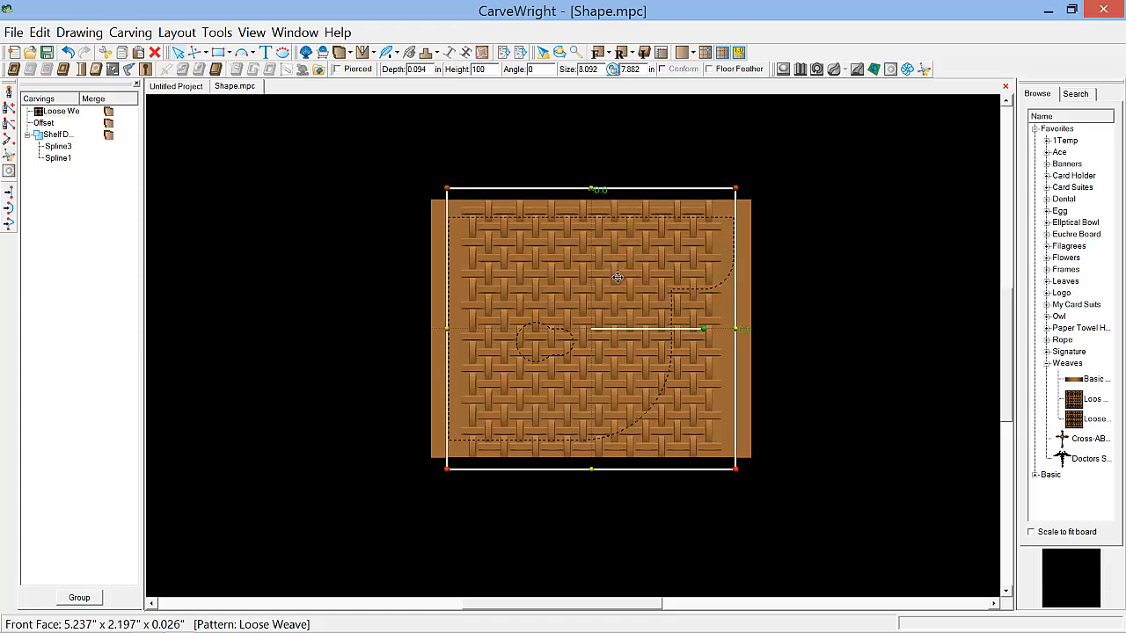
# Clip the Loose Weave pattern to the offset region with the Inclusive clip carving option.
pyautogui.scroll(1, 624, 274)
pyautogui.scroll(1, 624, 274)
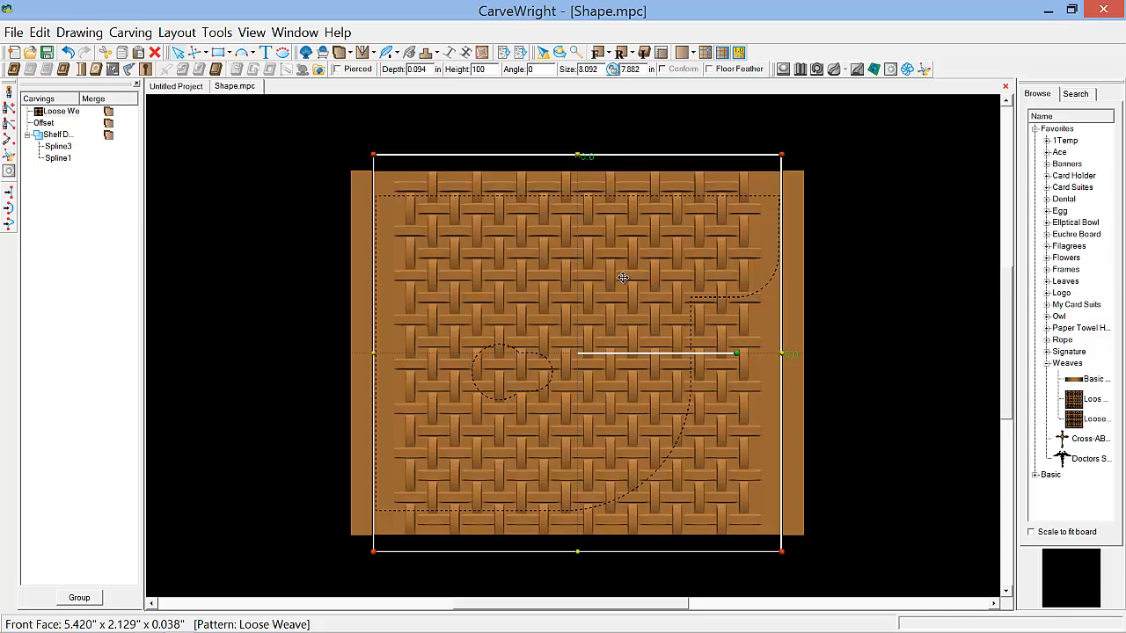
pyautogui.rightClick(566, 229)
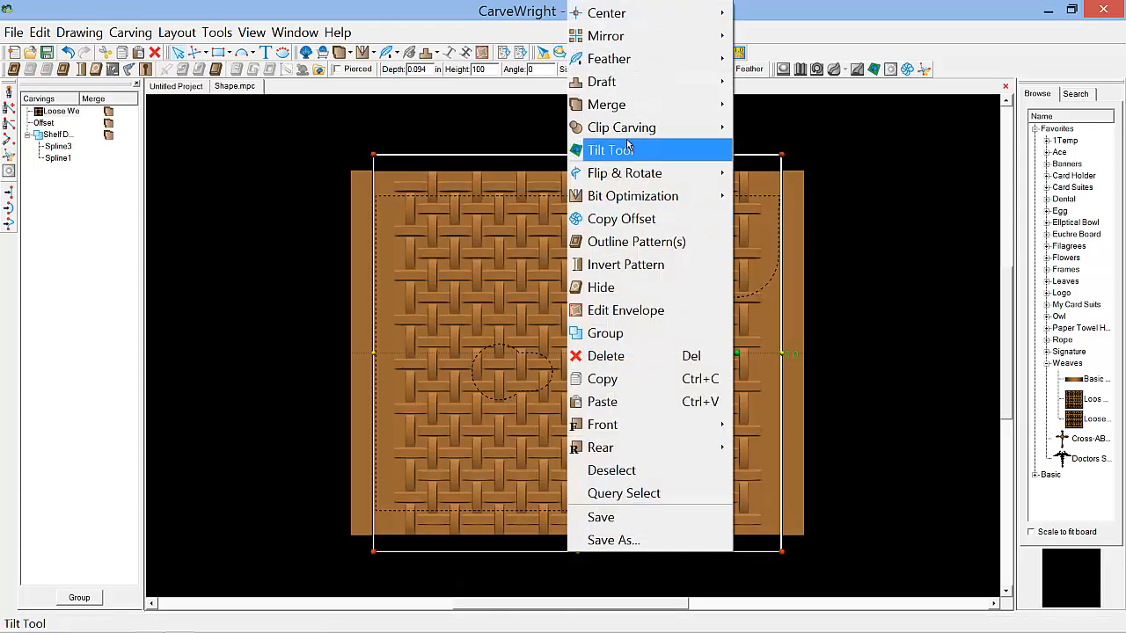
pyautogui.moveTo(633, 131)
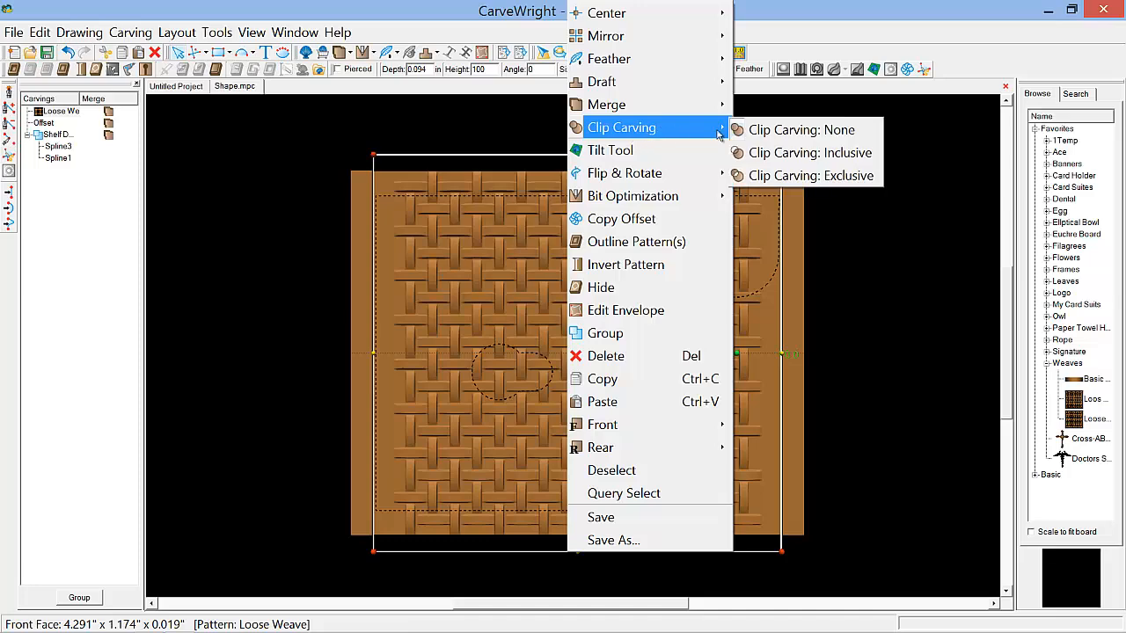
pyautogui.click(794, 154)
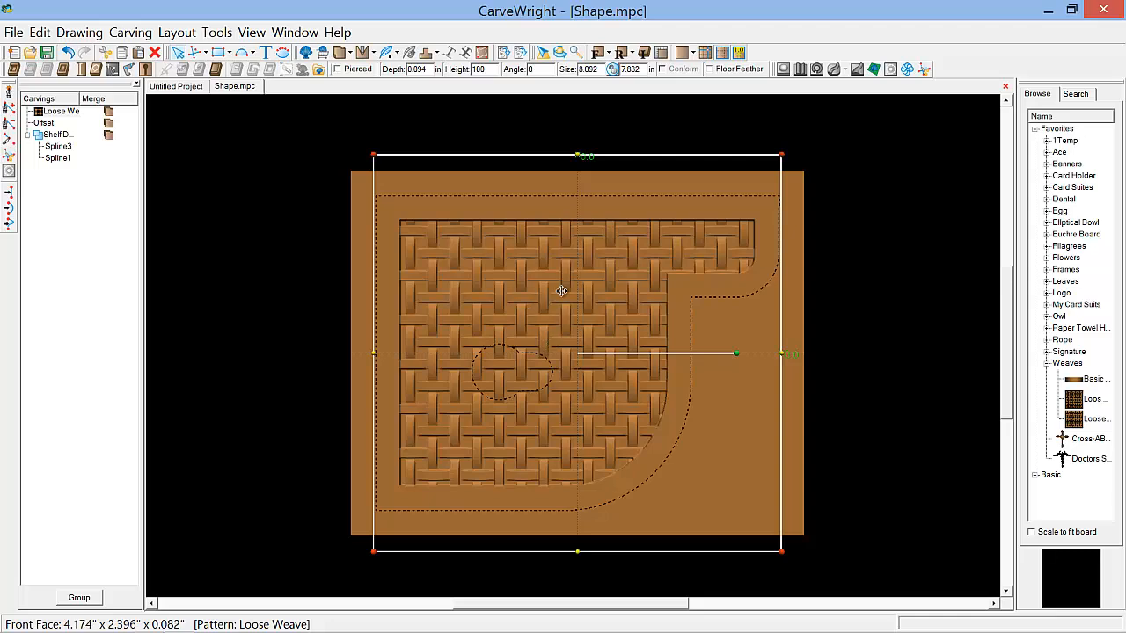
# Set the Loose Weave pattern's merge style to Additive.
pyautogui.moveTo(561, 290); pyautogui.dragTo(581, 202, button='middle')
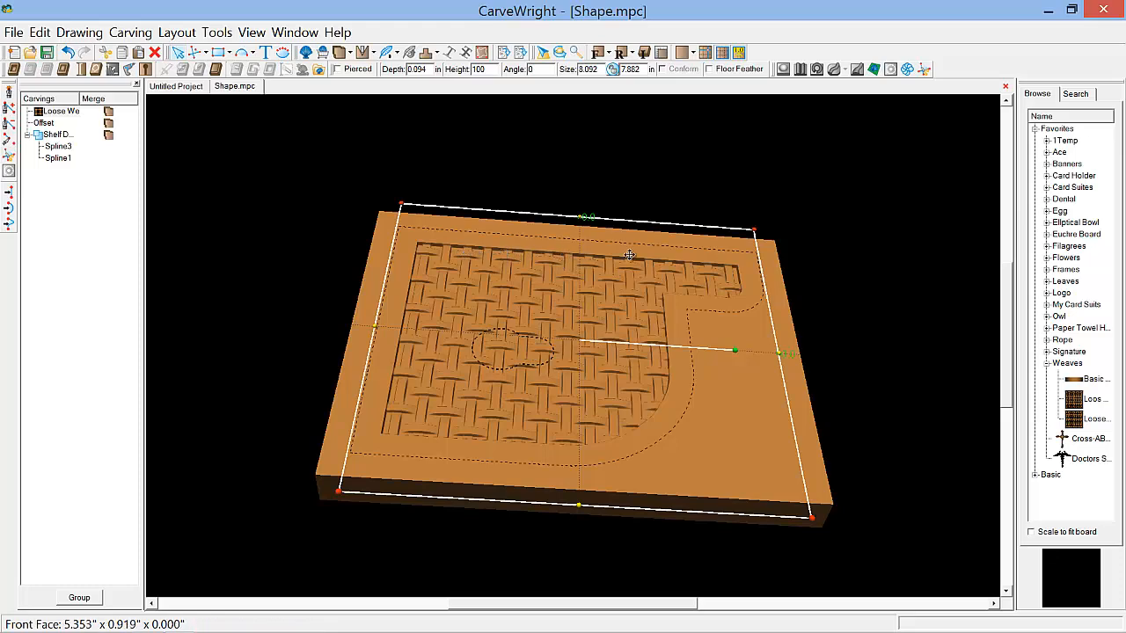
pyautogui.moveTo(553, 281); pyautogui.dragTo(544, 358, button='middle')
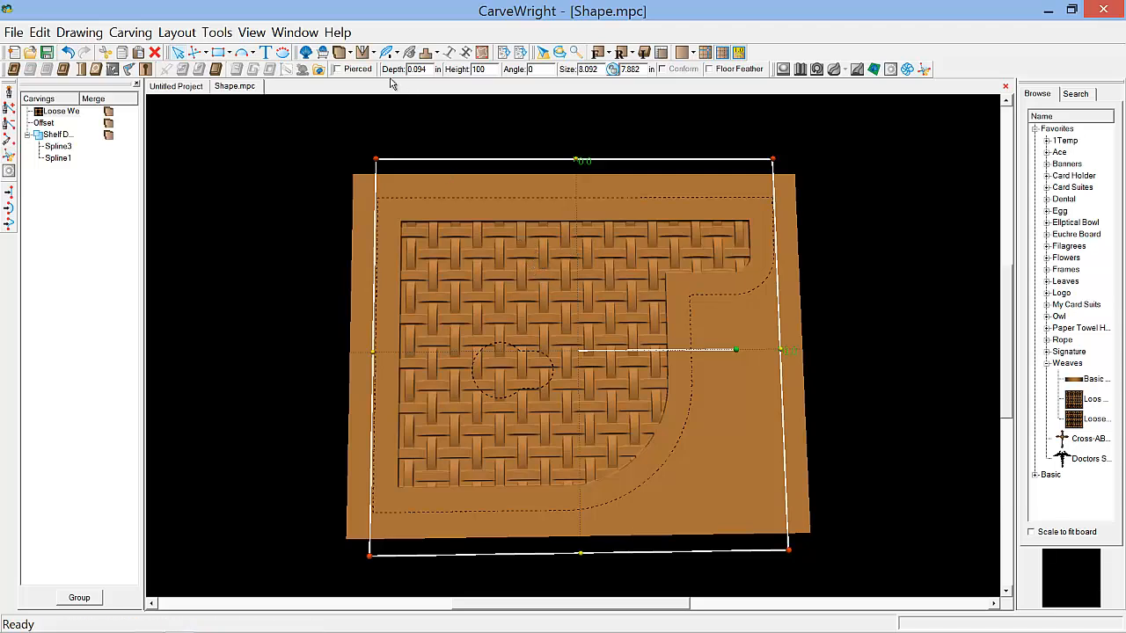
pyautogui.click(349, 54)
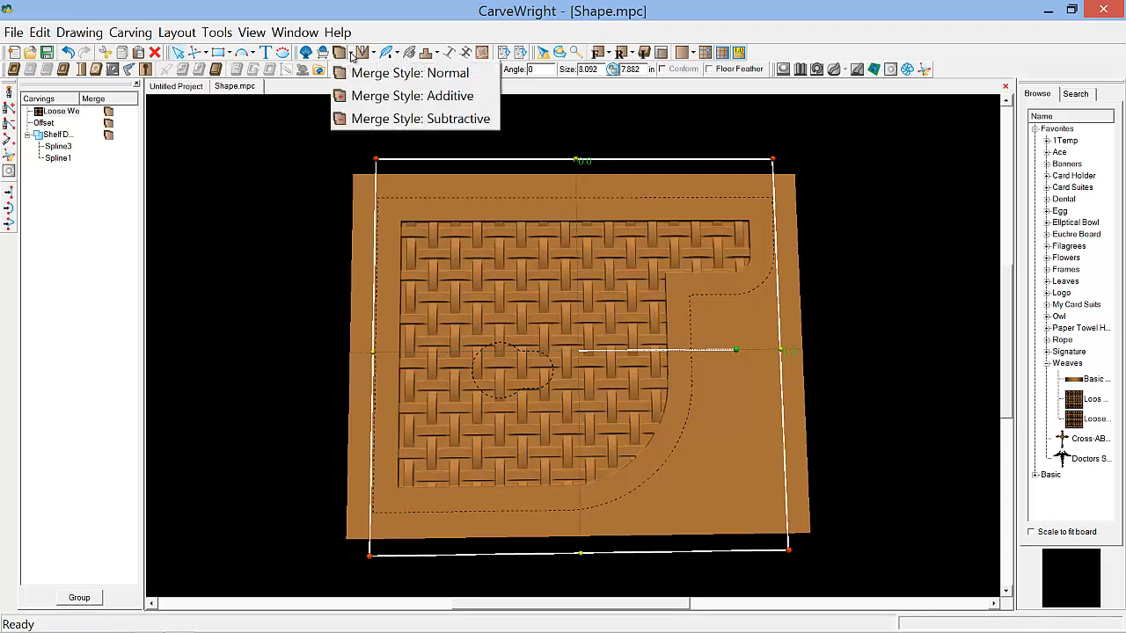
pyautogui.click(373, 95)
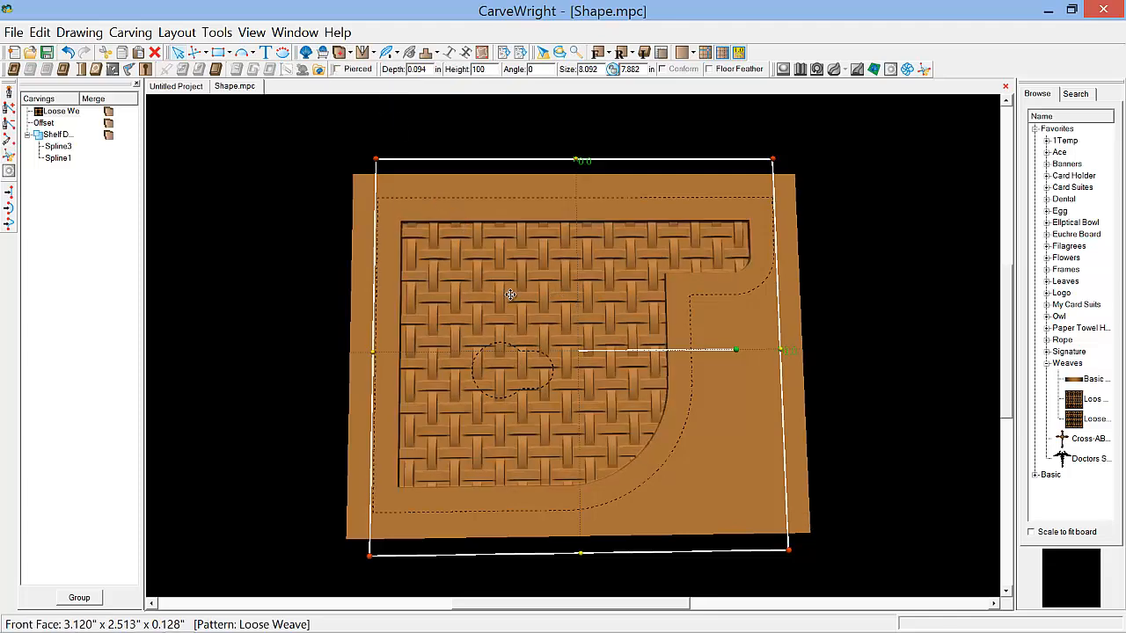
pyautogui.moveTo(533, 280)
pyautogui.mouseDown(button='right')
pyautogui.moveTo(544, 179)
pyautogui.moveTo(537, 261)
pyautogui.moveTo(646, 270)
pyautogui.moveTo(531, 273)
pyautogui.moveTo(535, 291)
pyautogui.mouseUp(button='right')
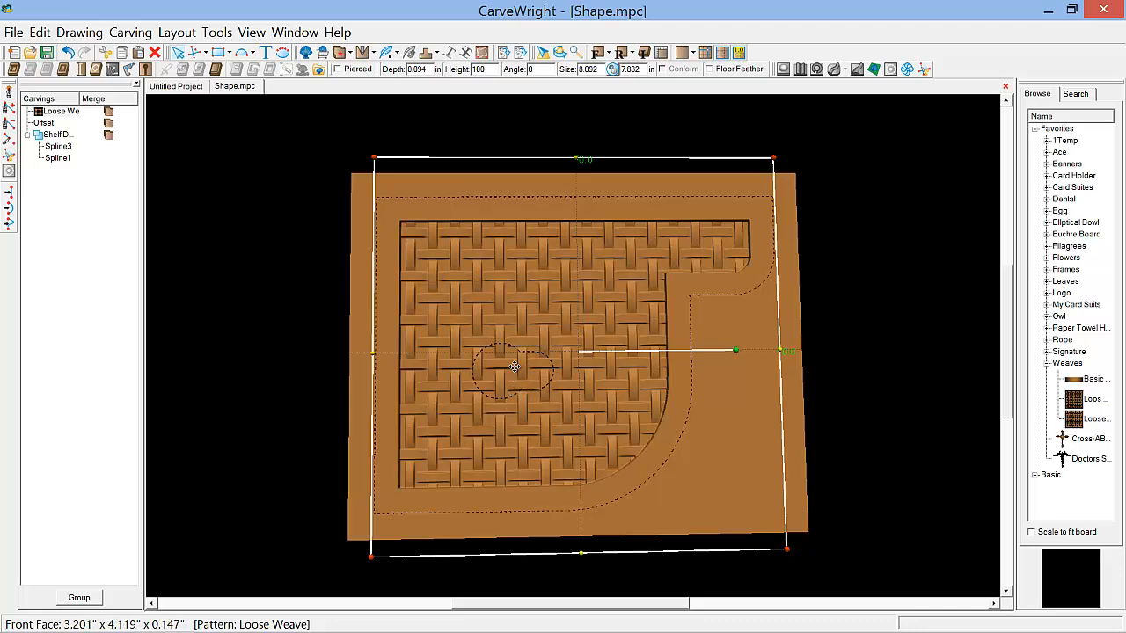
# Add a cut path to the outer shelf outline and flip the cut to the outside of the line.
pyautogui.click(523, 195)
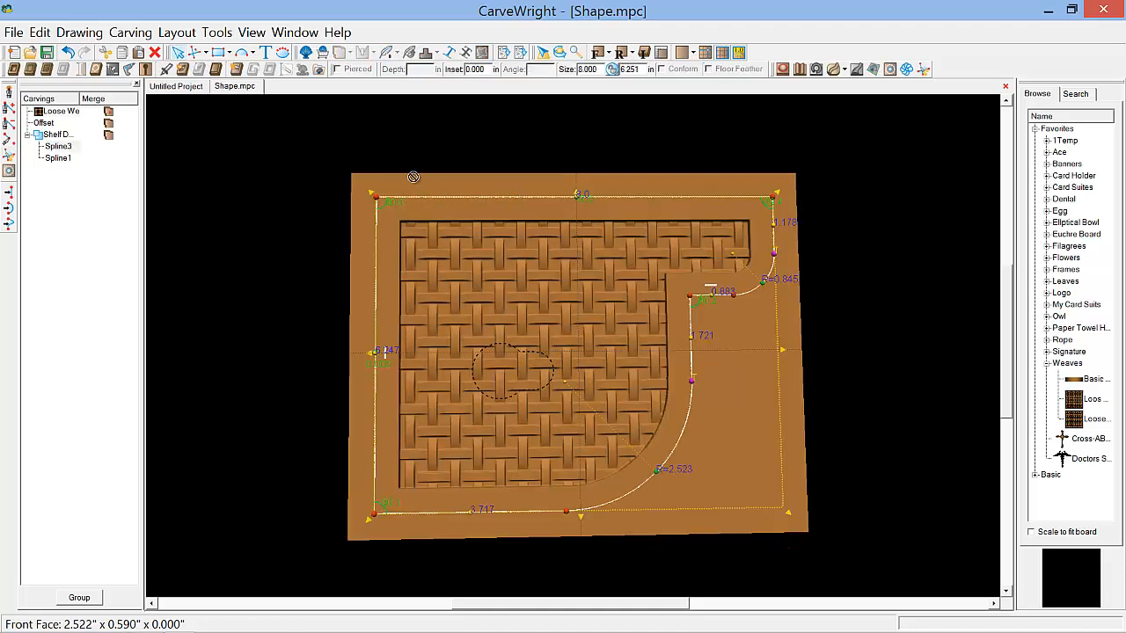
pyautogui.click(216, 33)
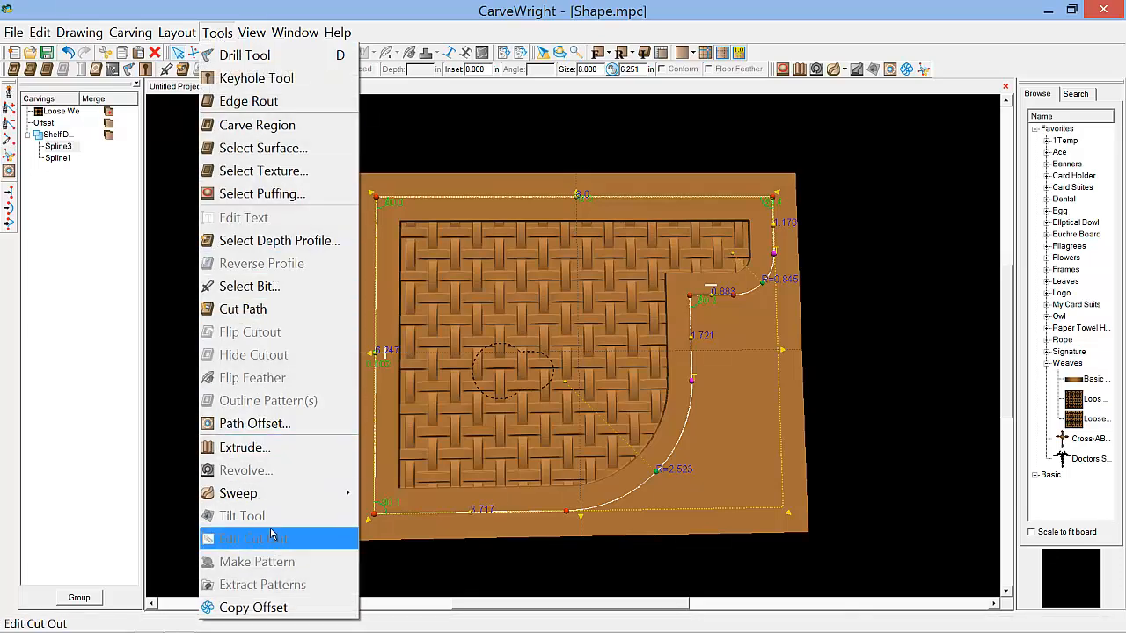
pyautogui.click(311, 306)
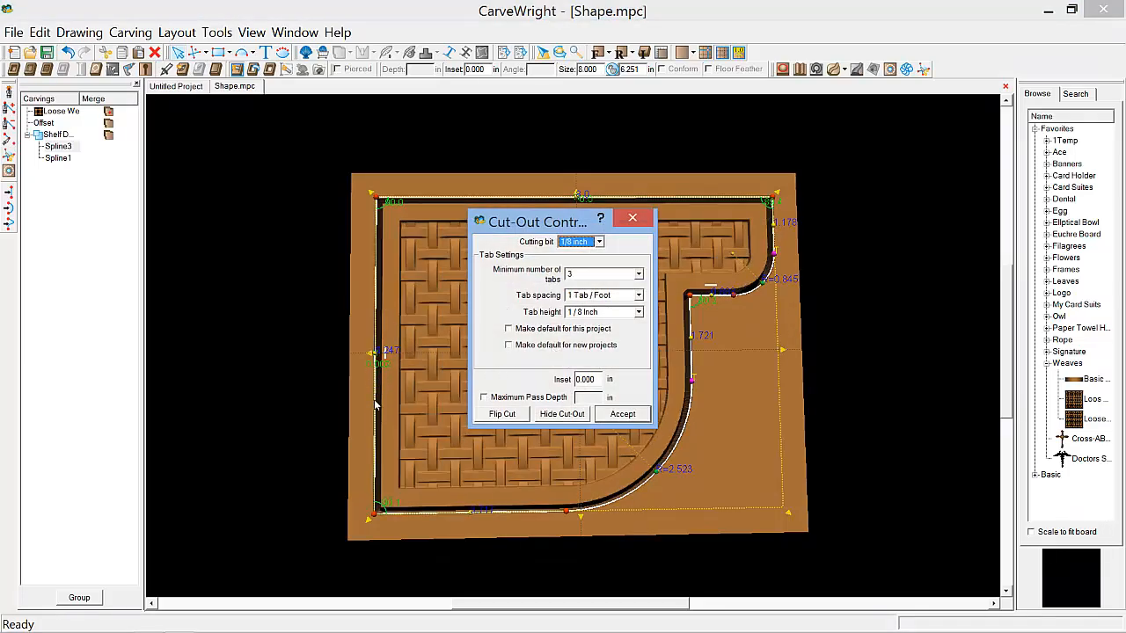
pyautogui.click(500, 418)
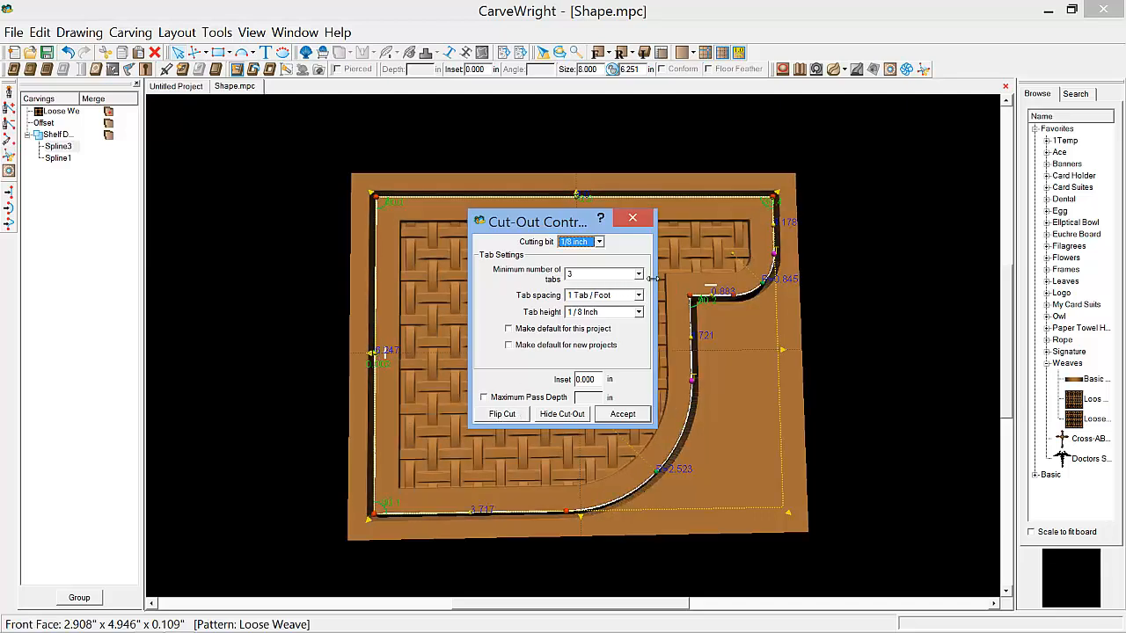
# Configure the cut-out tabs with a minimum of 5 tabs, 3 Tabs / Foot spacing and a 1/4 inch height.
pyautogui.click(641, 276)
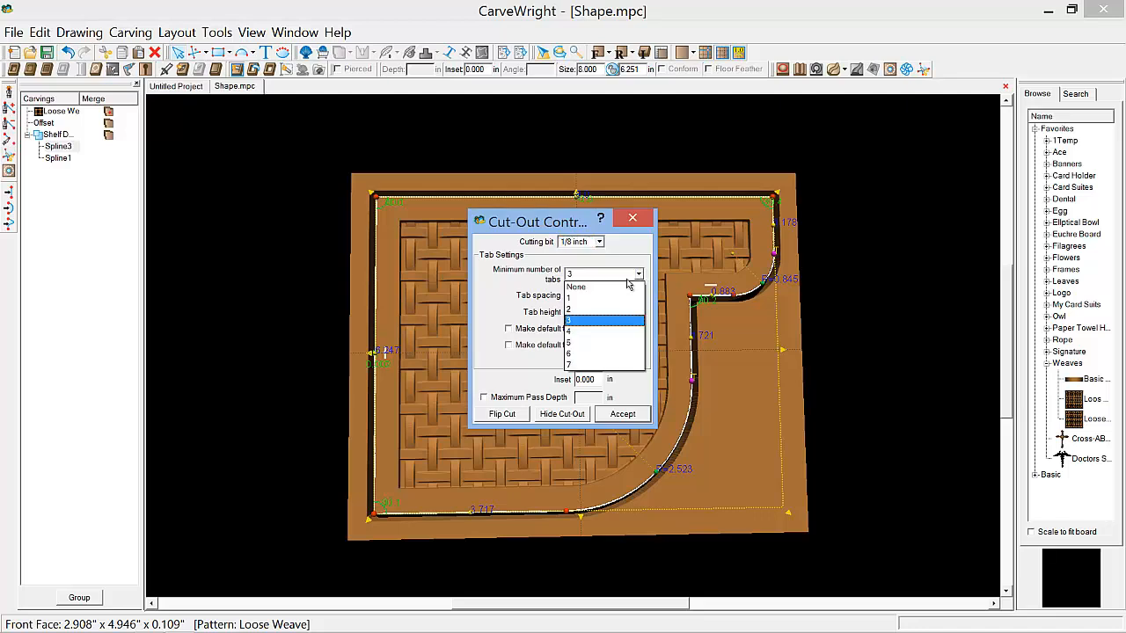
pyautogui.click(605, 342)
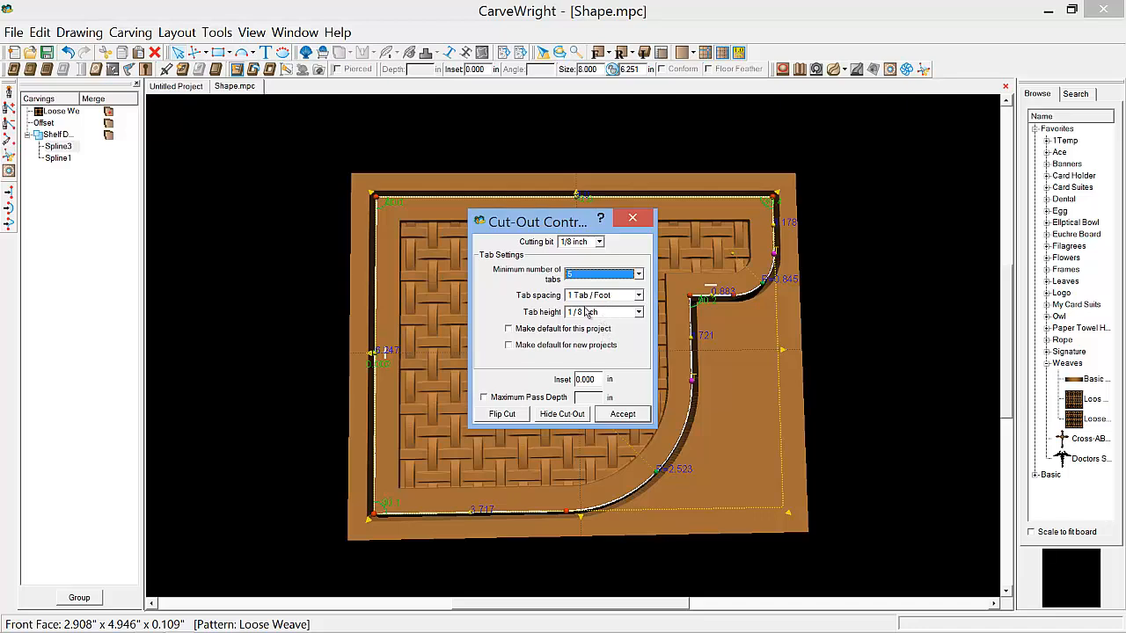
pyautogui.click(636, 297)
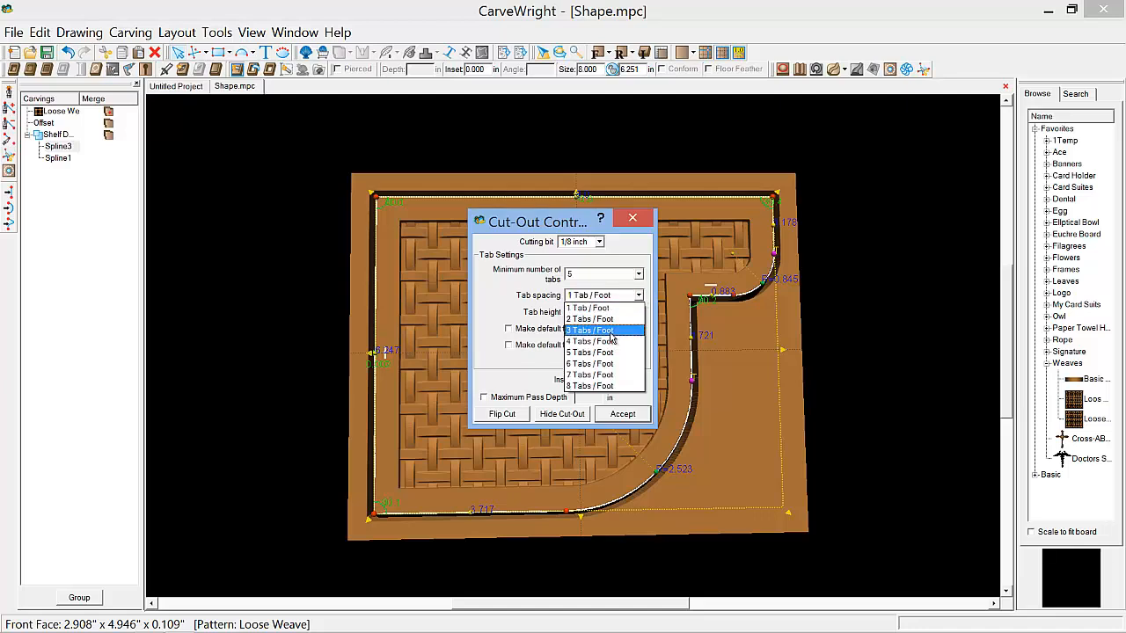
pyautogui.click(608, 332)
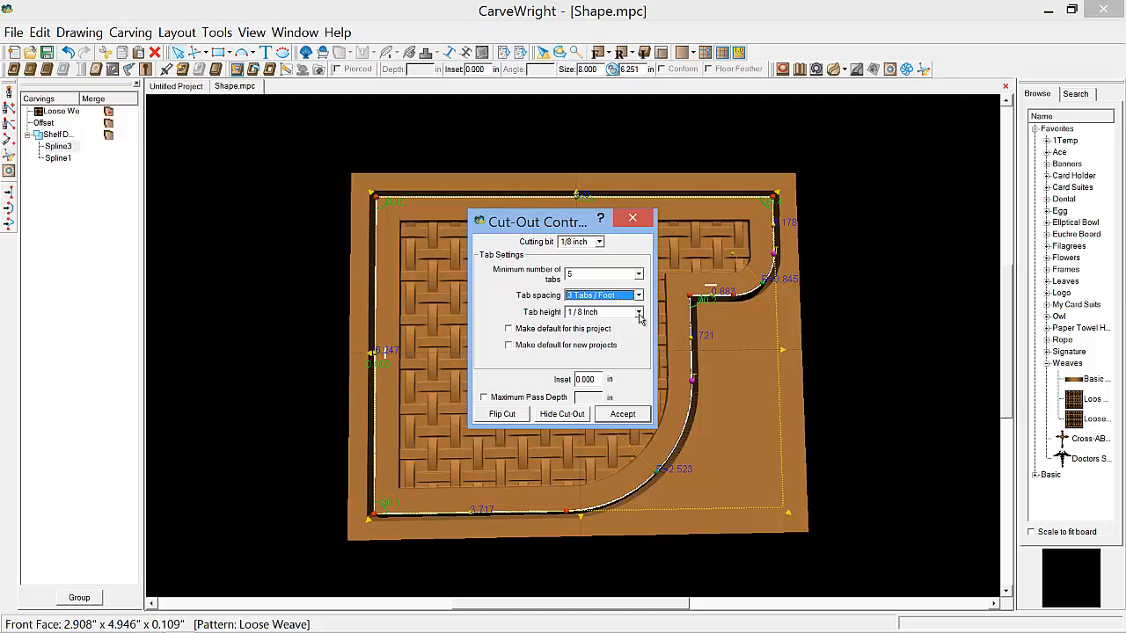
pyautogui.click(639, 315)
pyautogui.click(605, 364)
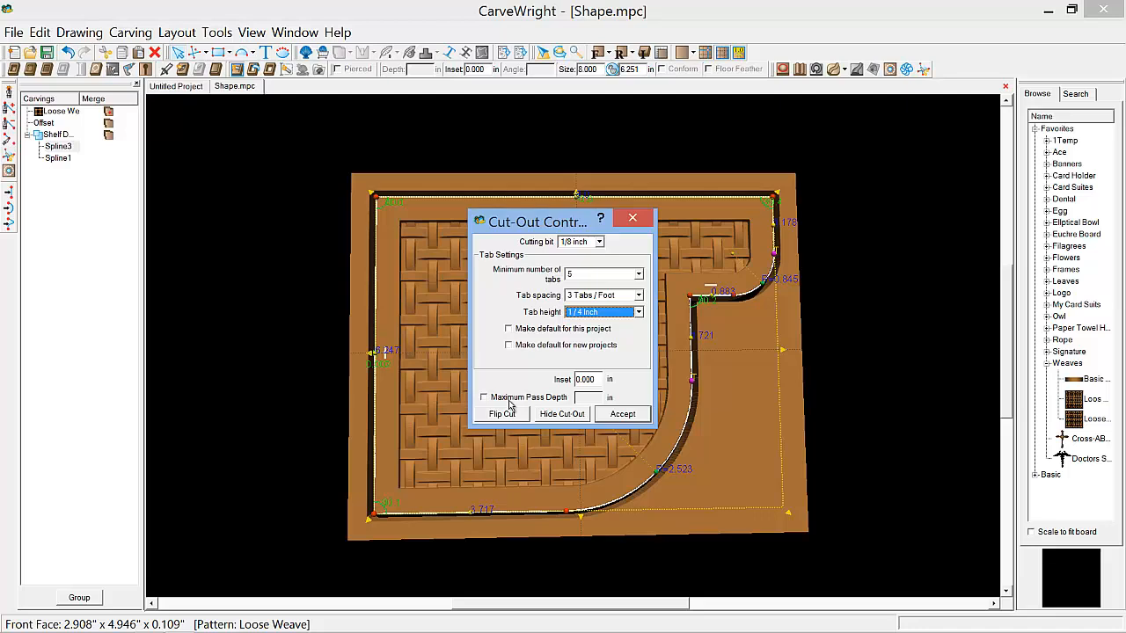
# Enable a maximum pass depth of 25 for the cut-out, hide the cut-out waste, accept the settings and deselect the outline.
pyautogui.click(509, 400)
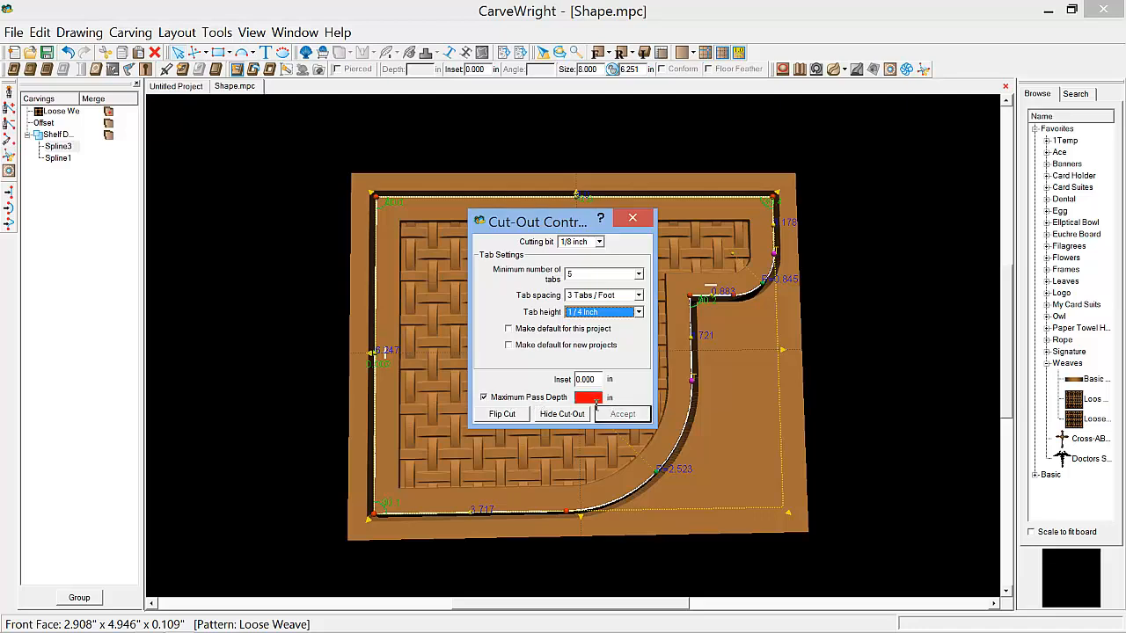
pyautogui.click(586, 400)
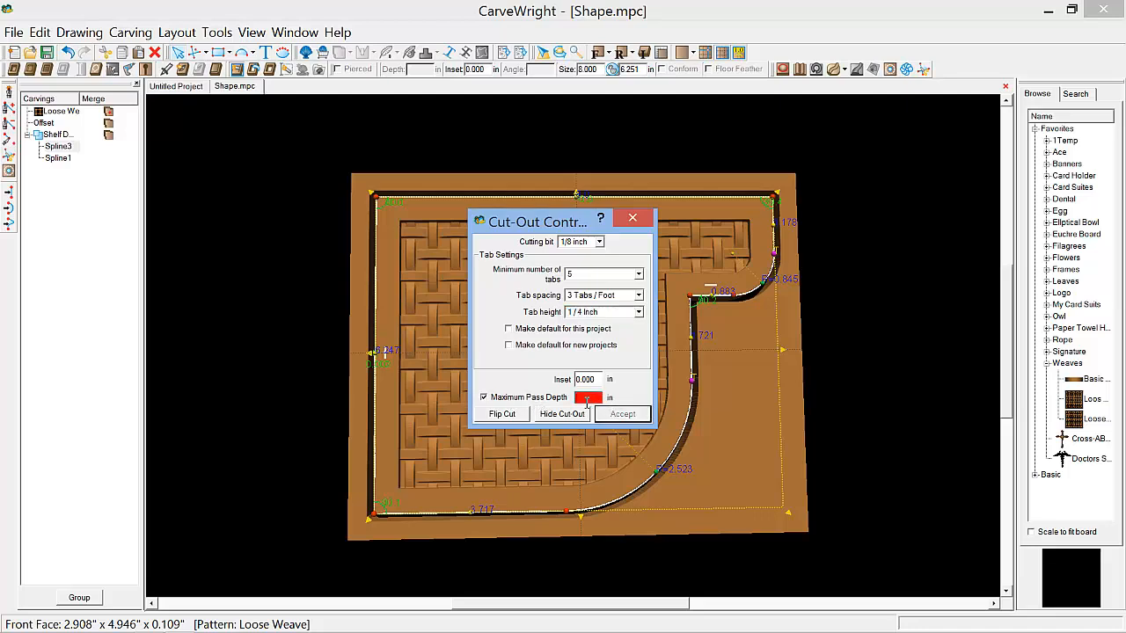
pyautogui.write('25')
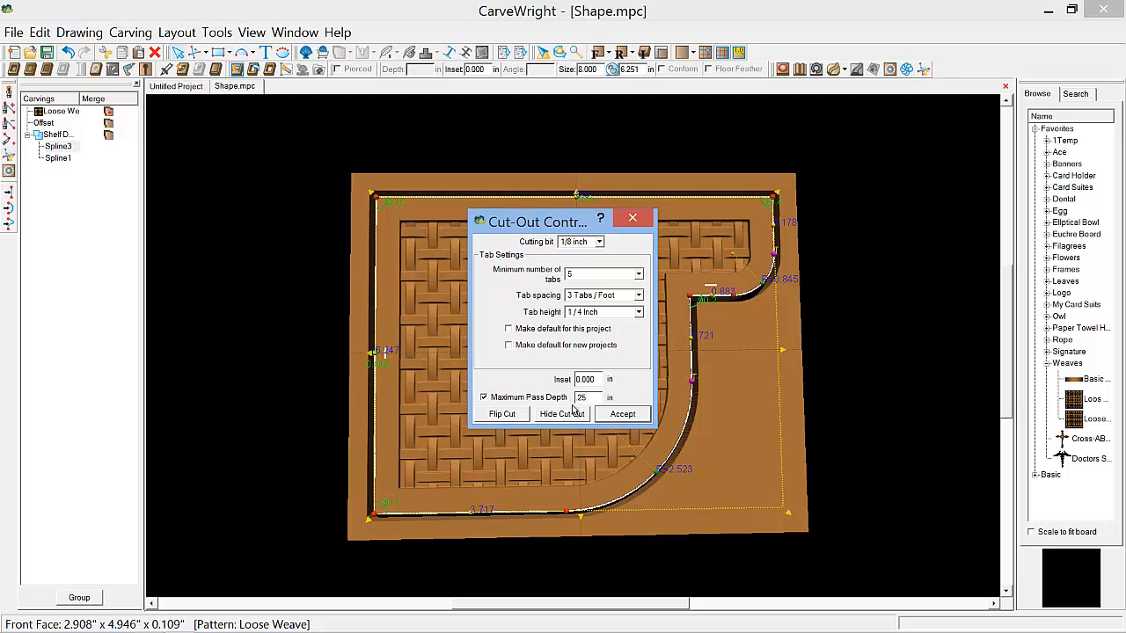
pyautogui.click(572, 414)
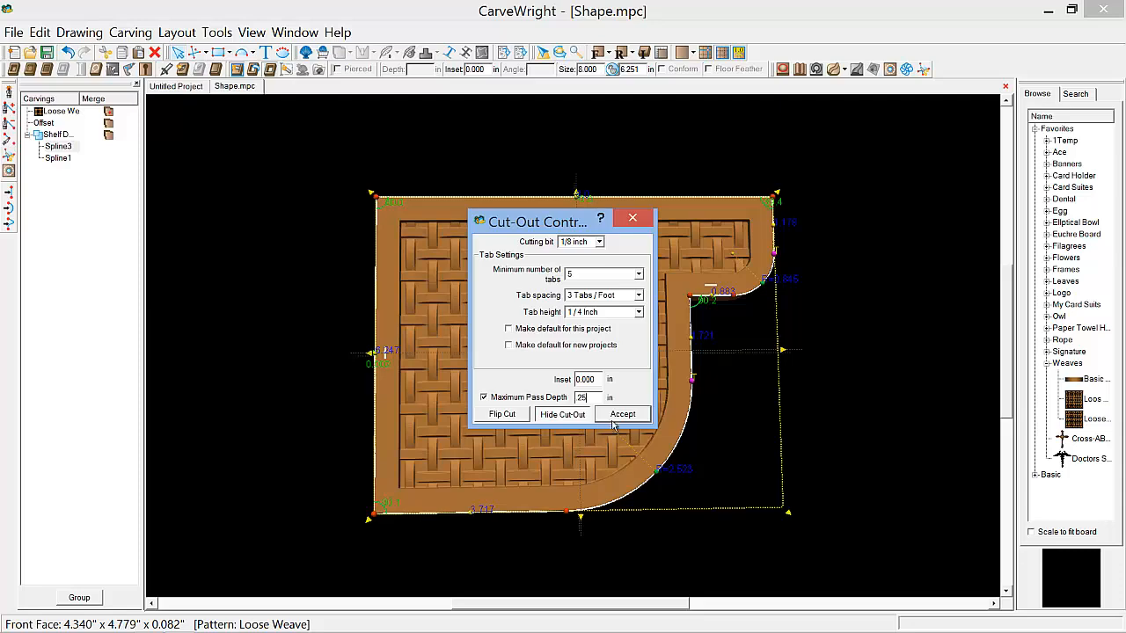
pyautogui.click(618, 416)
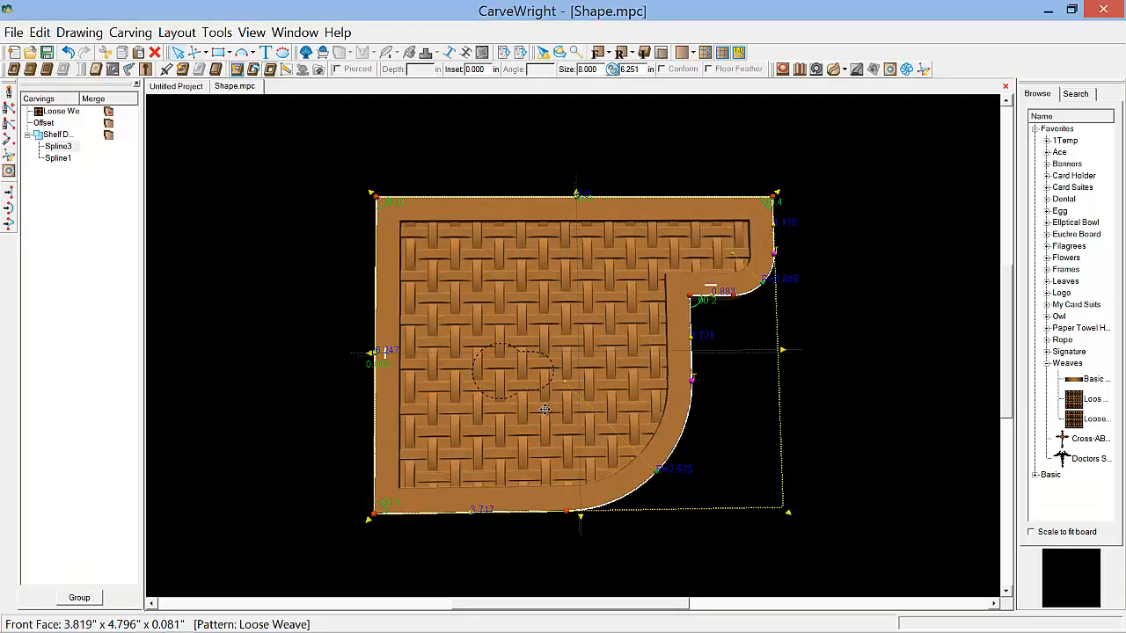
pyautogui.click(94, 350)
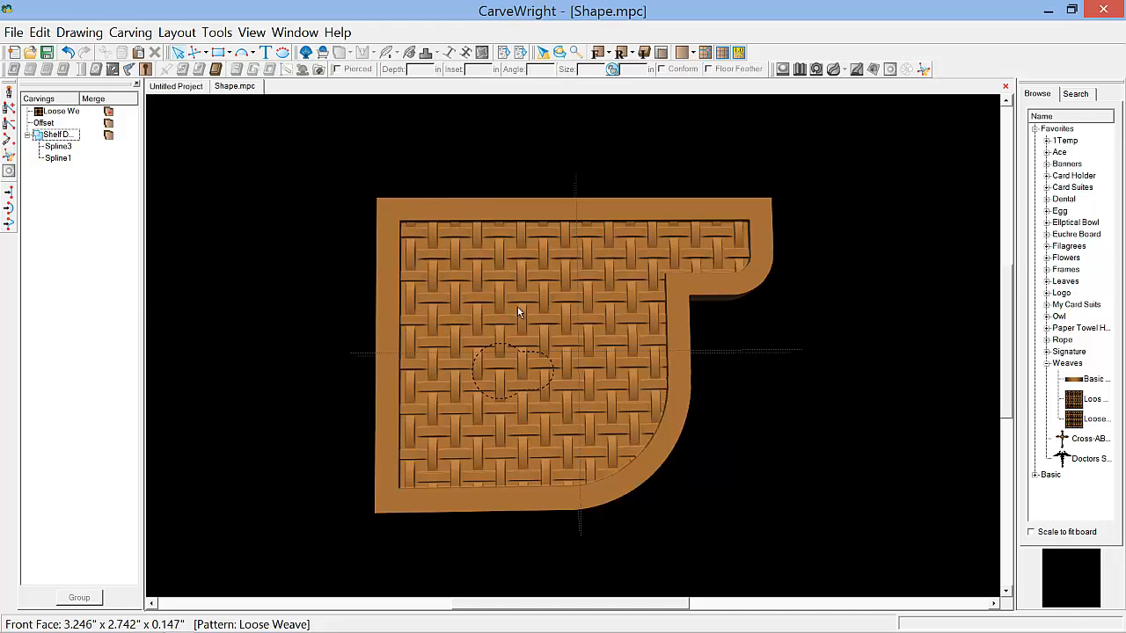
# Select the small rounded closed spline inside the weave area of the shelf.
pyautogui.scroll(3, 546, 264)
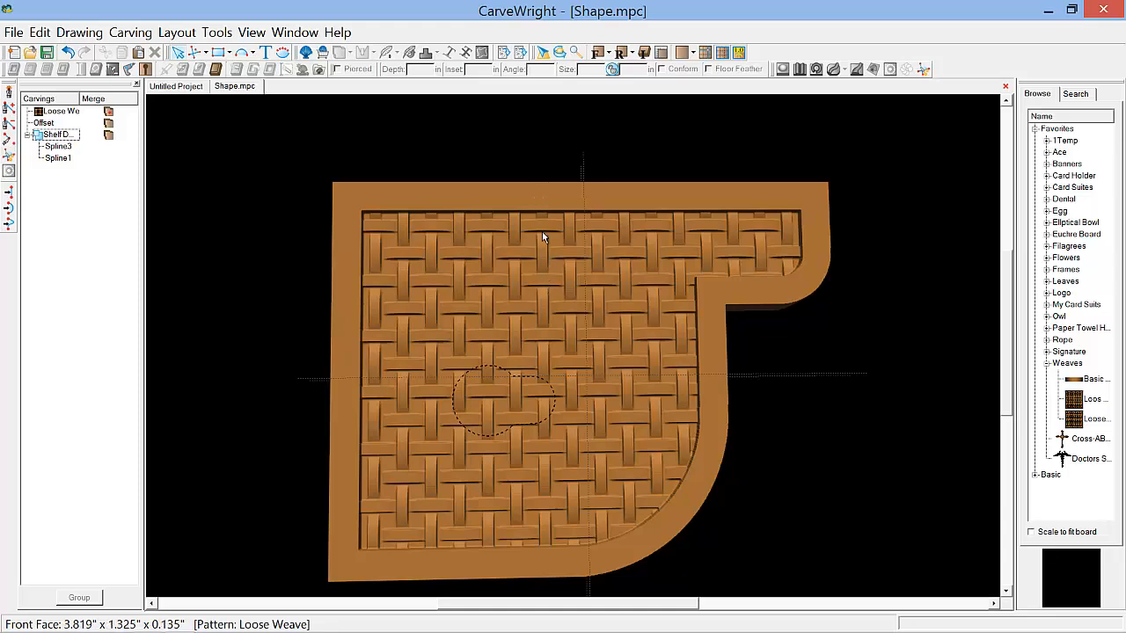
pyautogui.moveTo(551, 317)
pyautogui.mouseDown(button='middle')
pyautogui.moveTo(564, 239)
pyautogui.moveTo(561, 284)
pyautogui.moveTo(484, 296)
pyautogui.moveTo(455, 319)
pyautogui.moveTo(431, 314)
pyautogui.moveTo(419, 272)
pyautogui.moveTo(475, 303)
pyautogui.moveTo(554, 314)
pyautogui.mouseUp(button='middle')
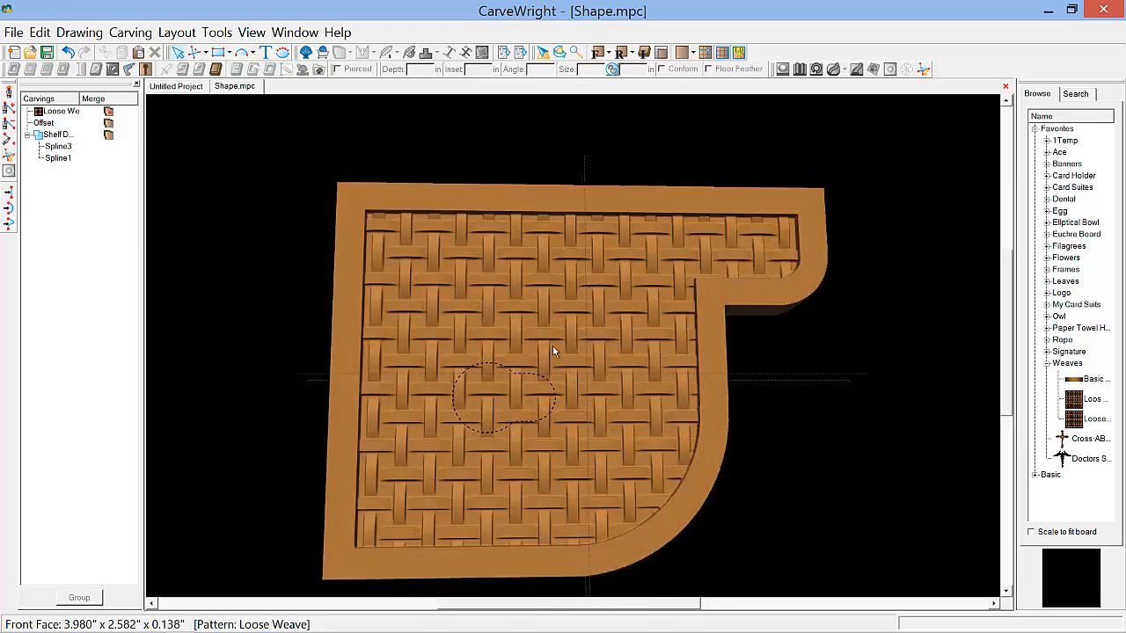
pyautogui.click(513, 378)
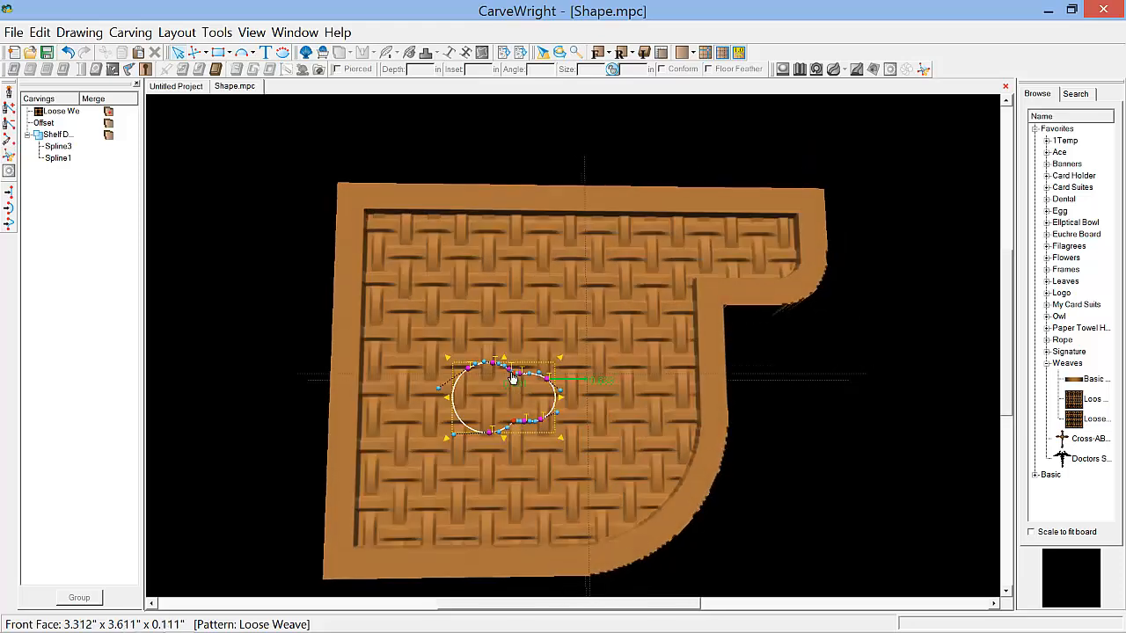